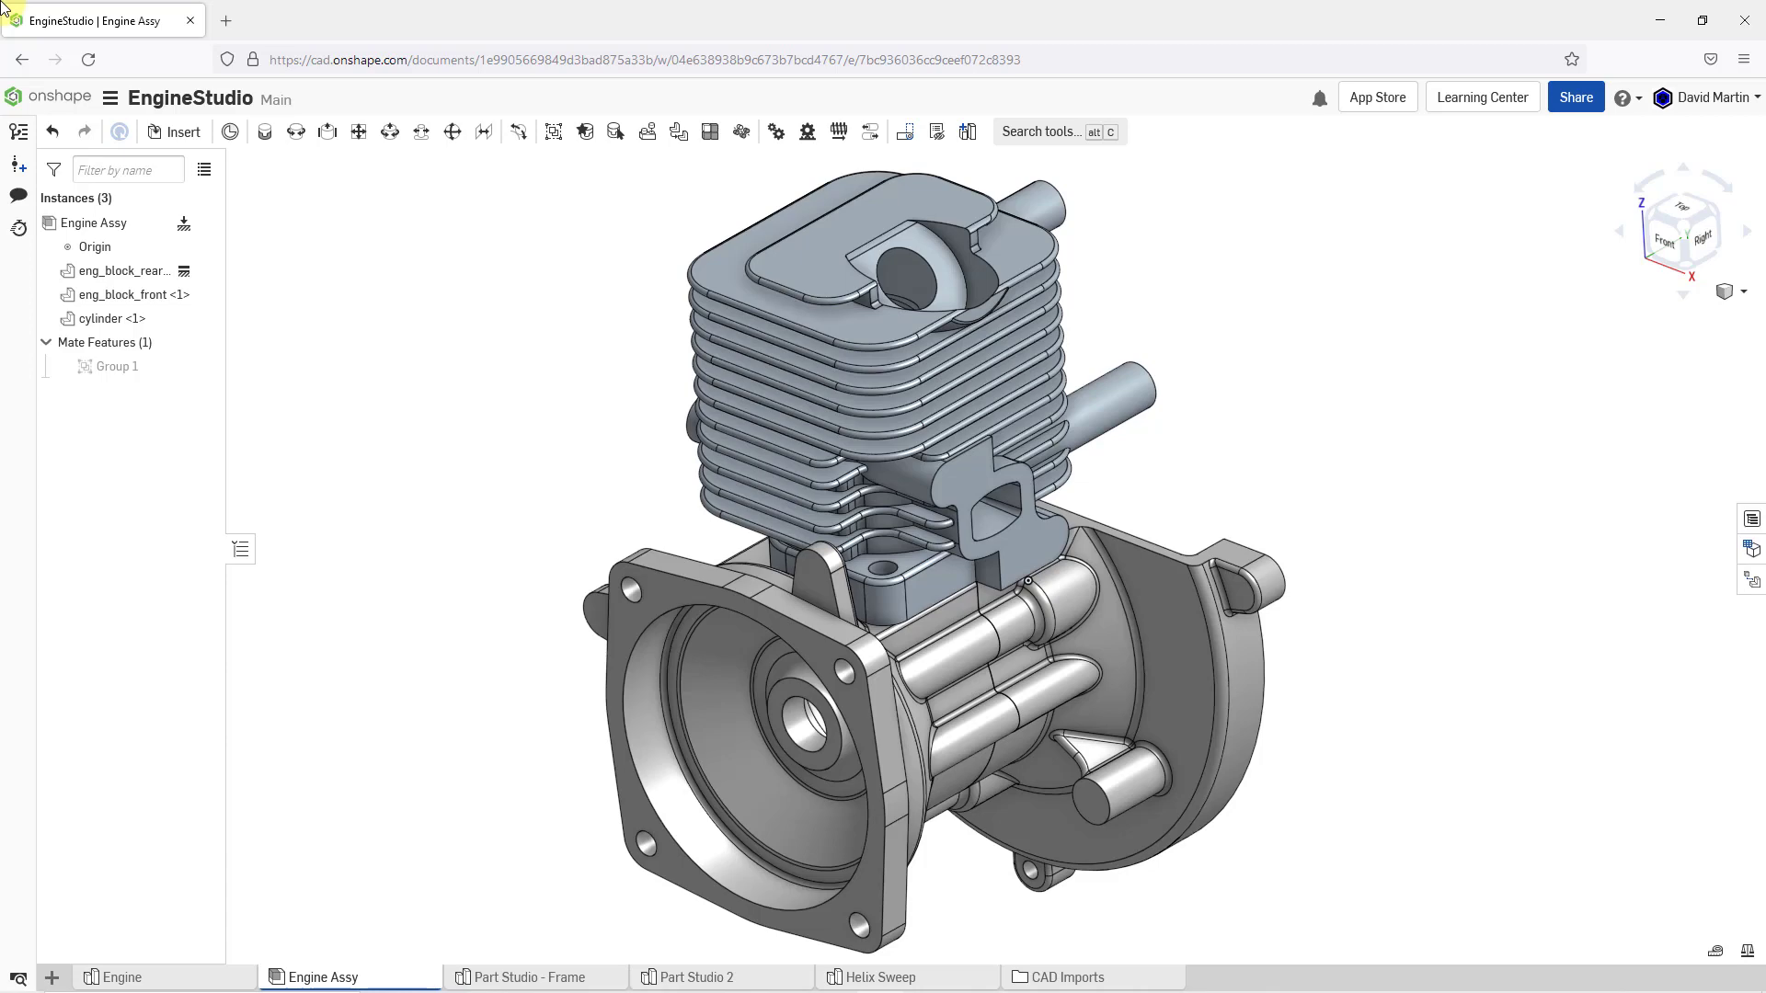
# Step: Open Onshape's Standard content library and its list of fastener standards
pyautogui.click(184, 134)
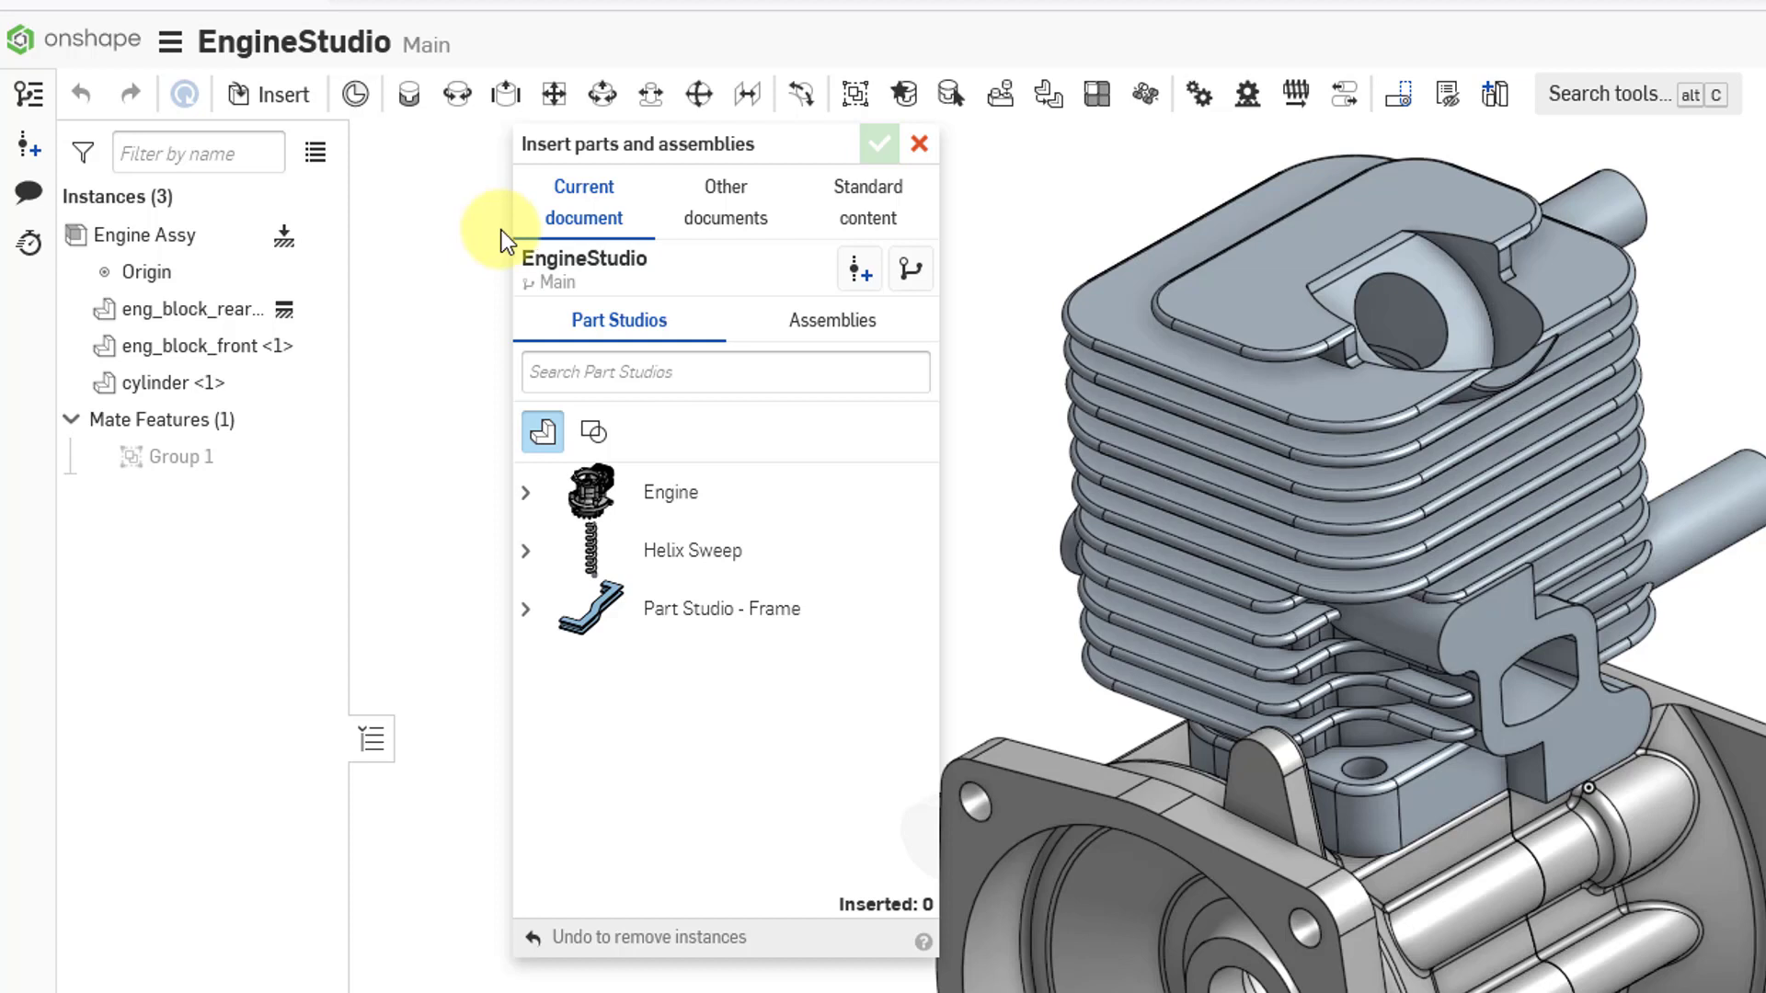
pyautogui.click(886, 224)
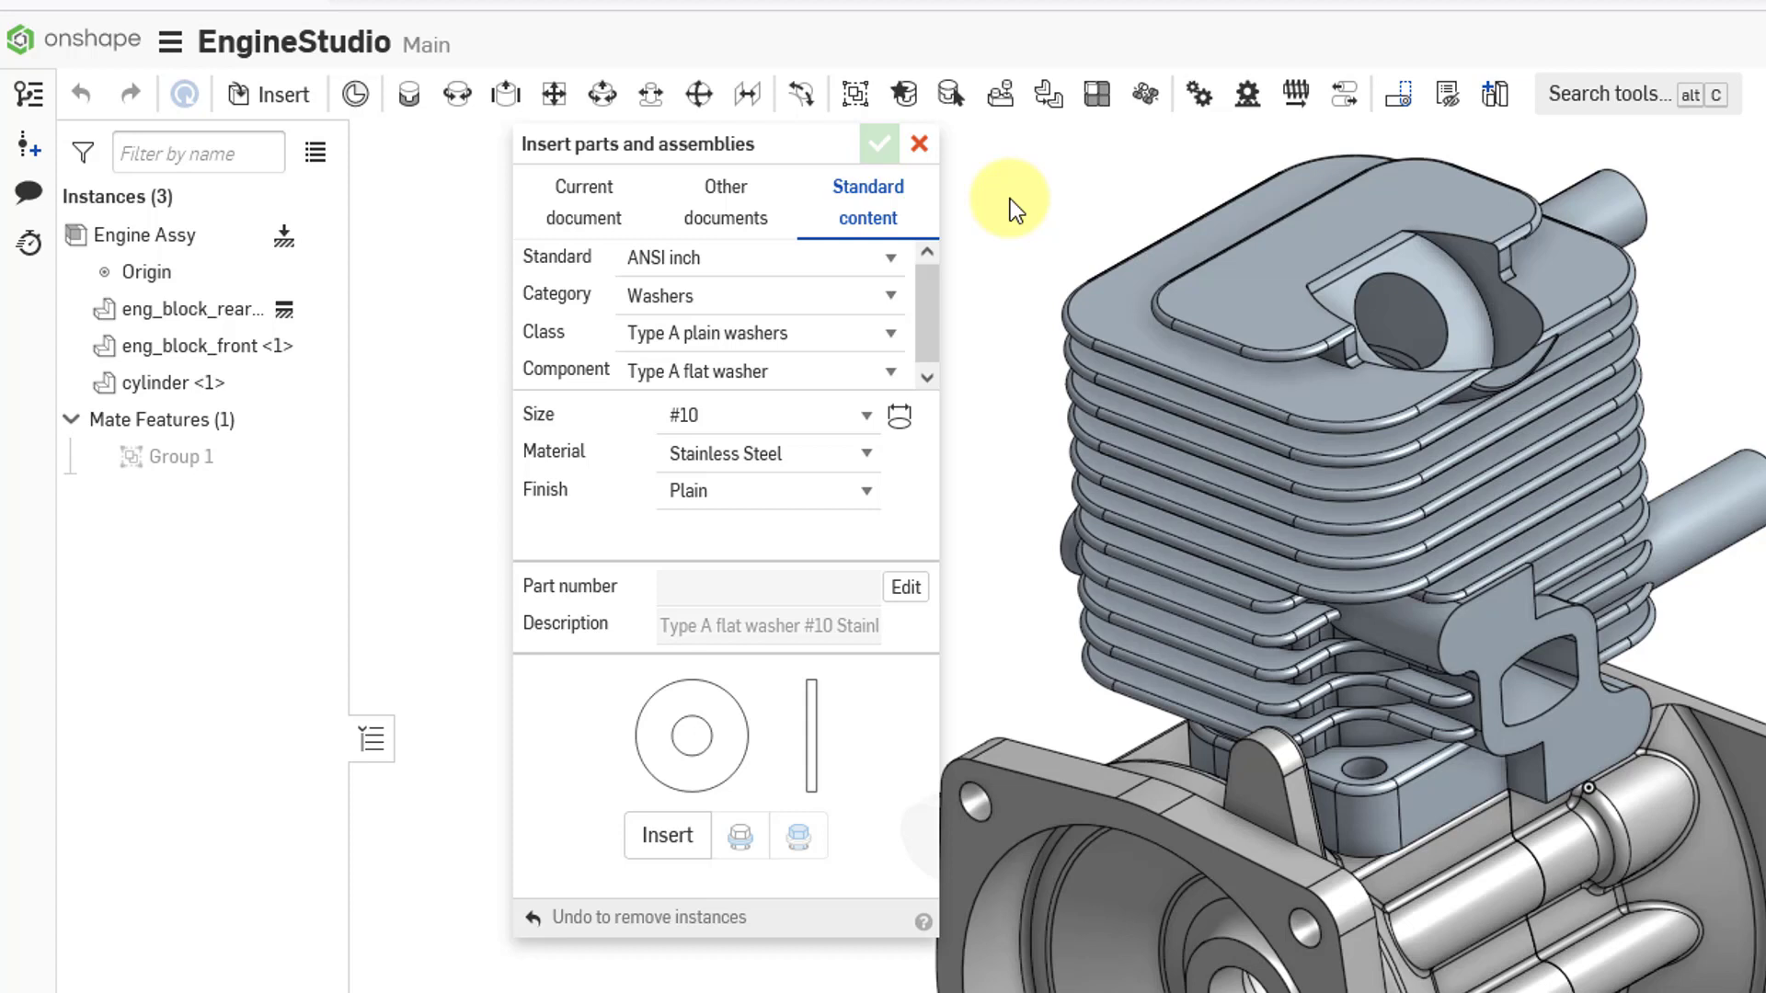
pyautogui.click(864, 264)
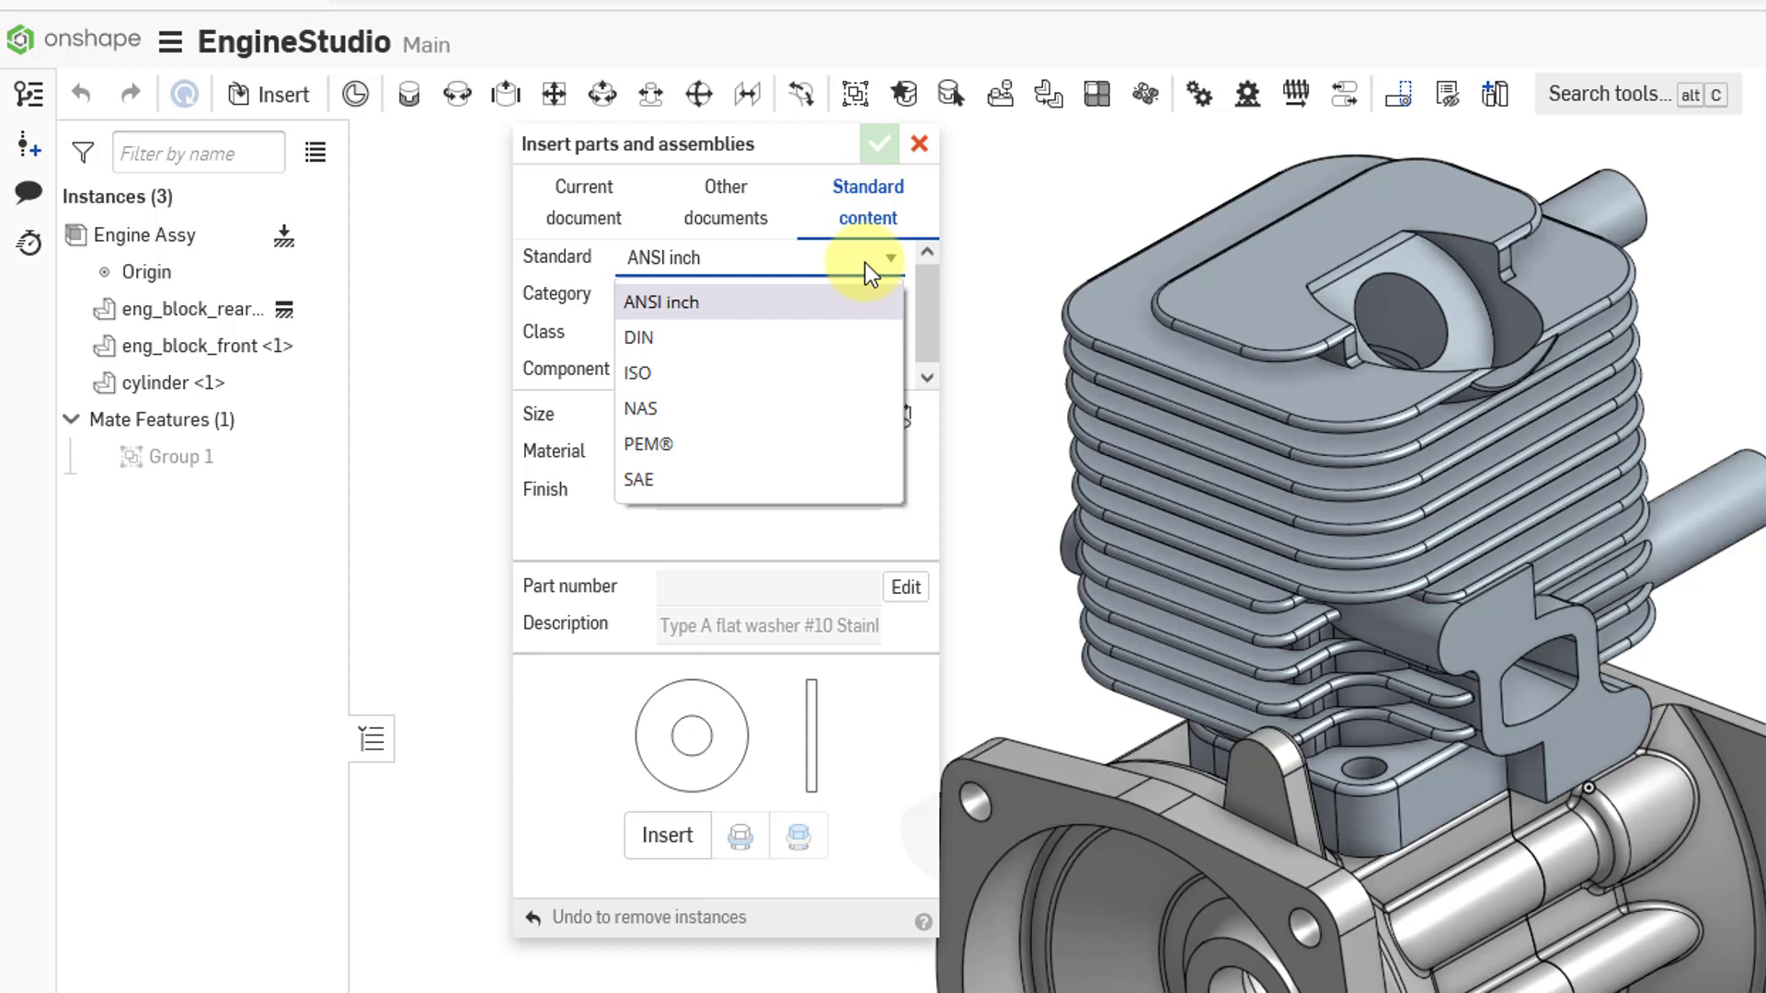
# Step: Choose the ISO standard, Bolts & screws category and Socket head screws class
pyautogui.click(834, 372)
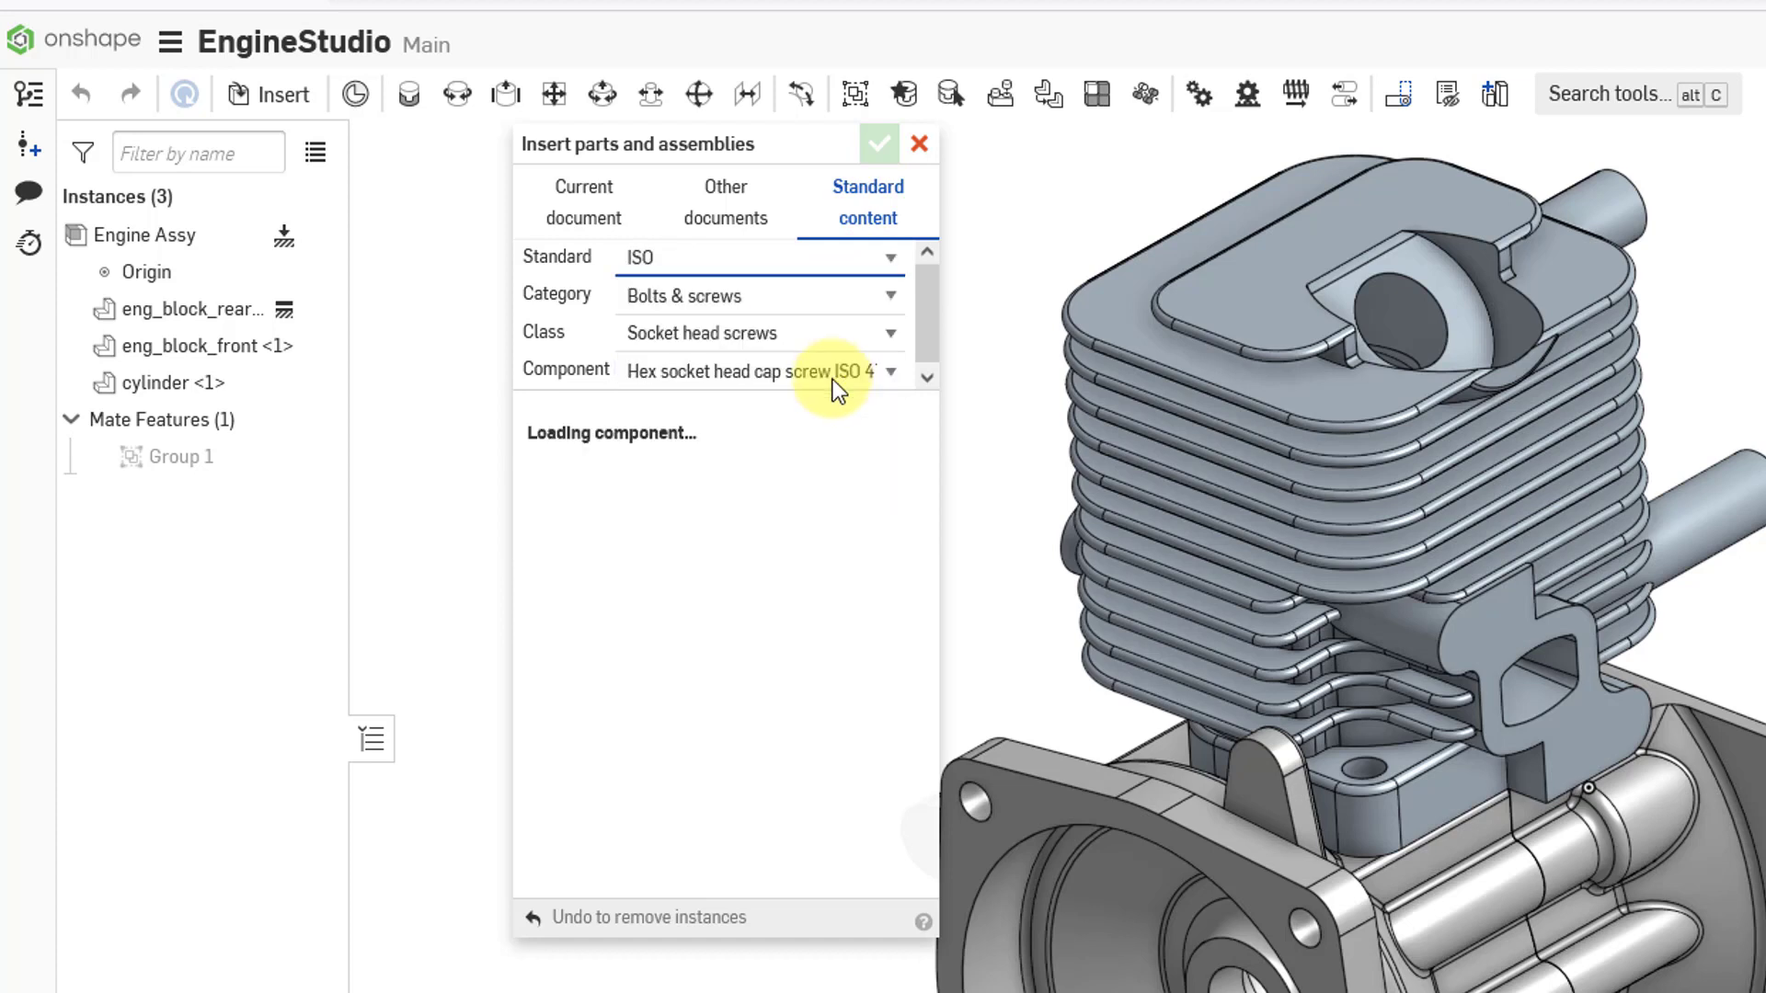
pyautogui.click(770, 303)
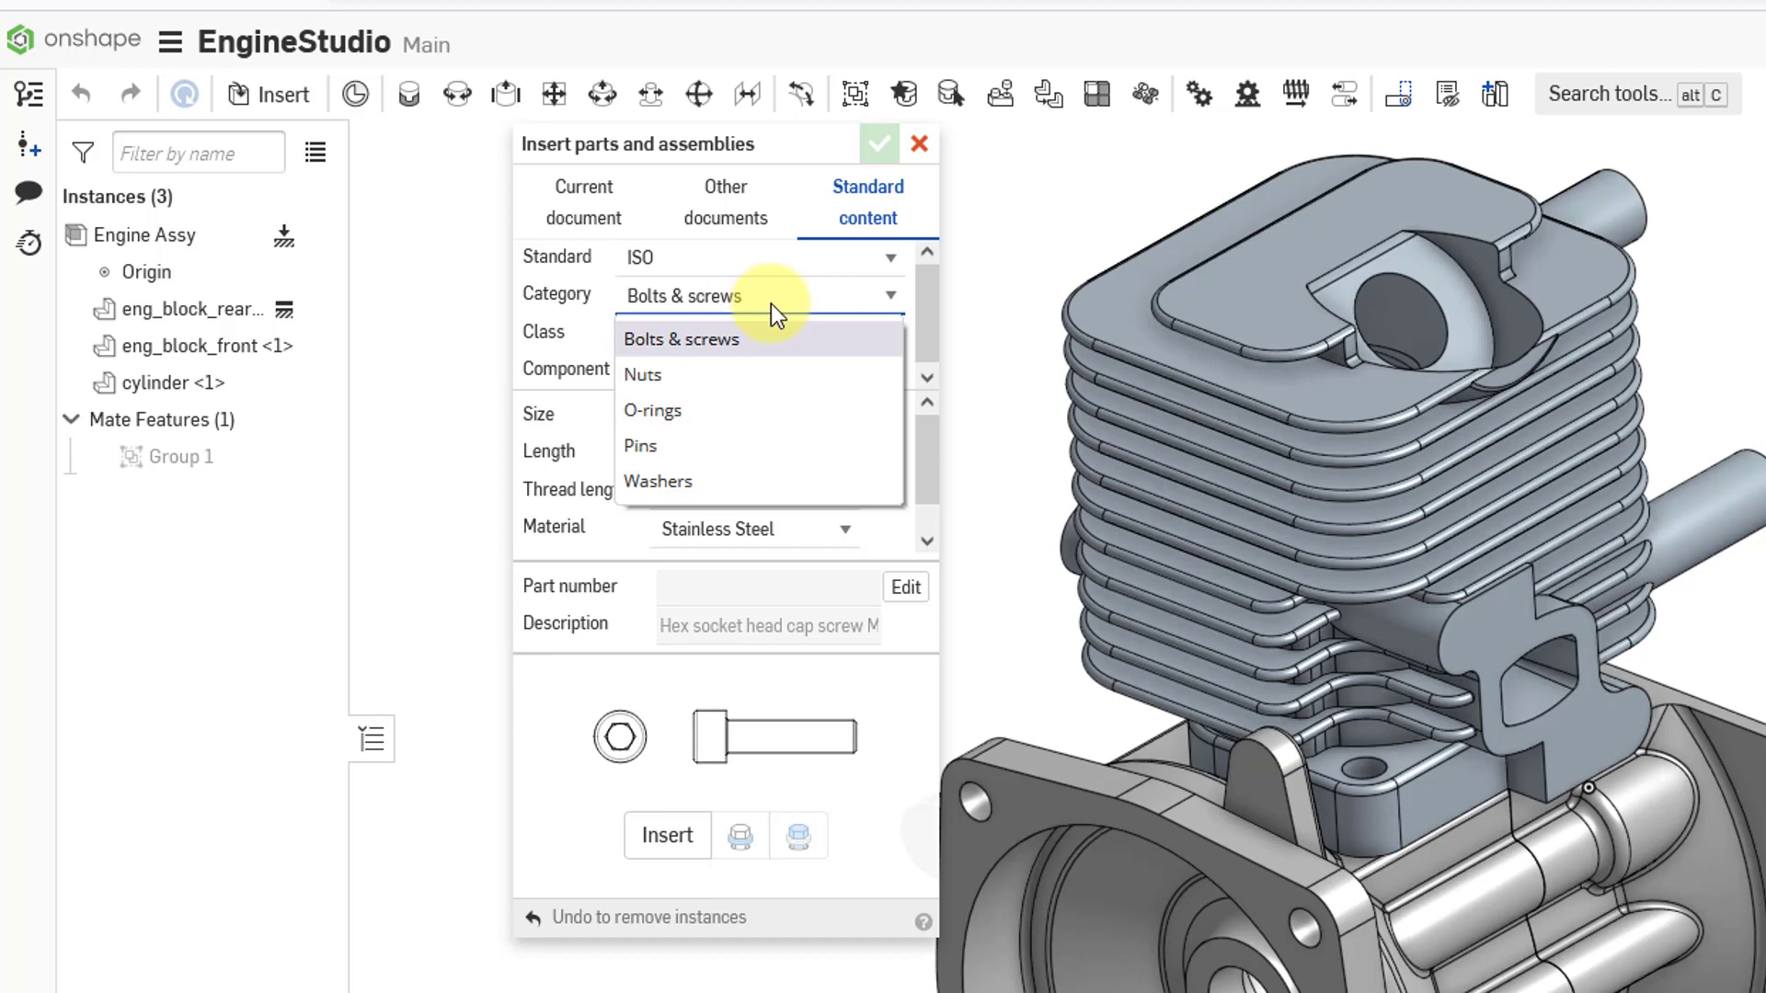
pyautogui.click(771, 304)
pyautogui.click(815, 333)
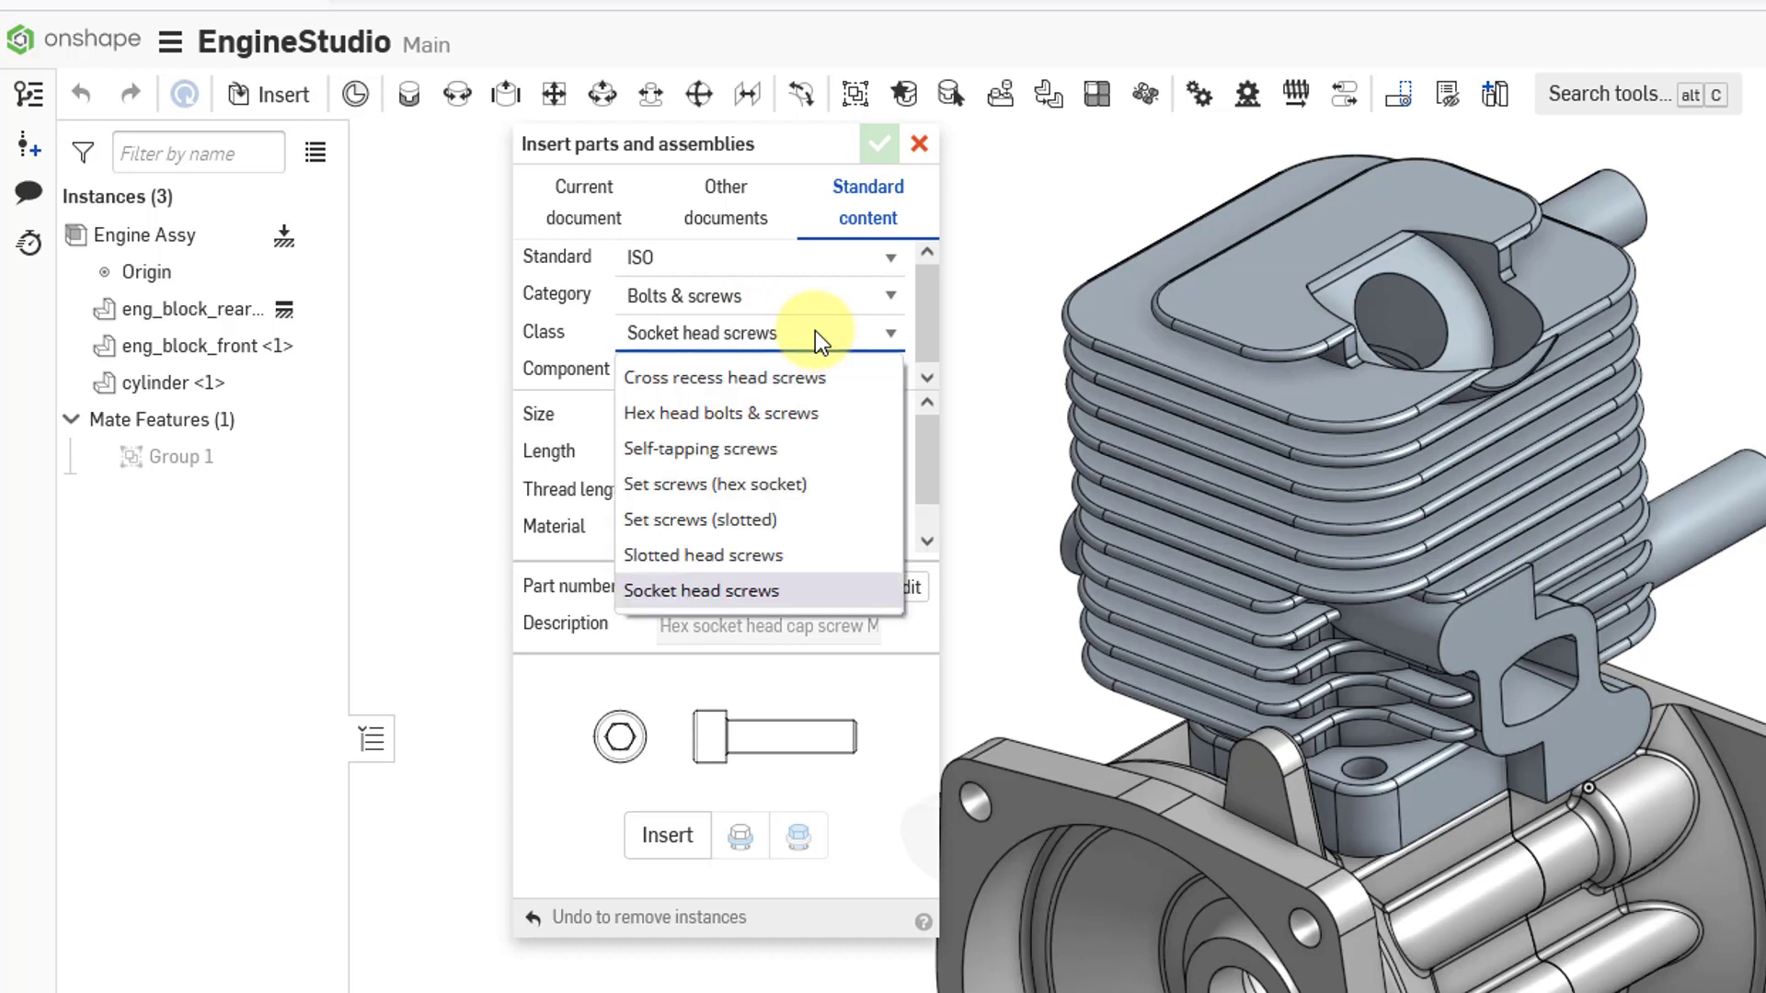
pyautogui.click(815, 331)
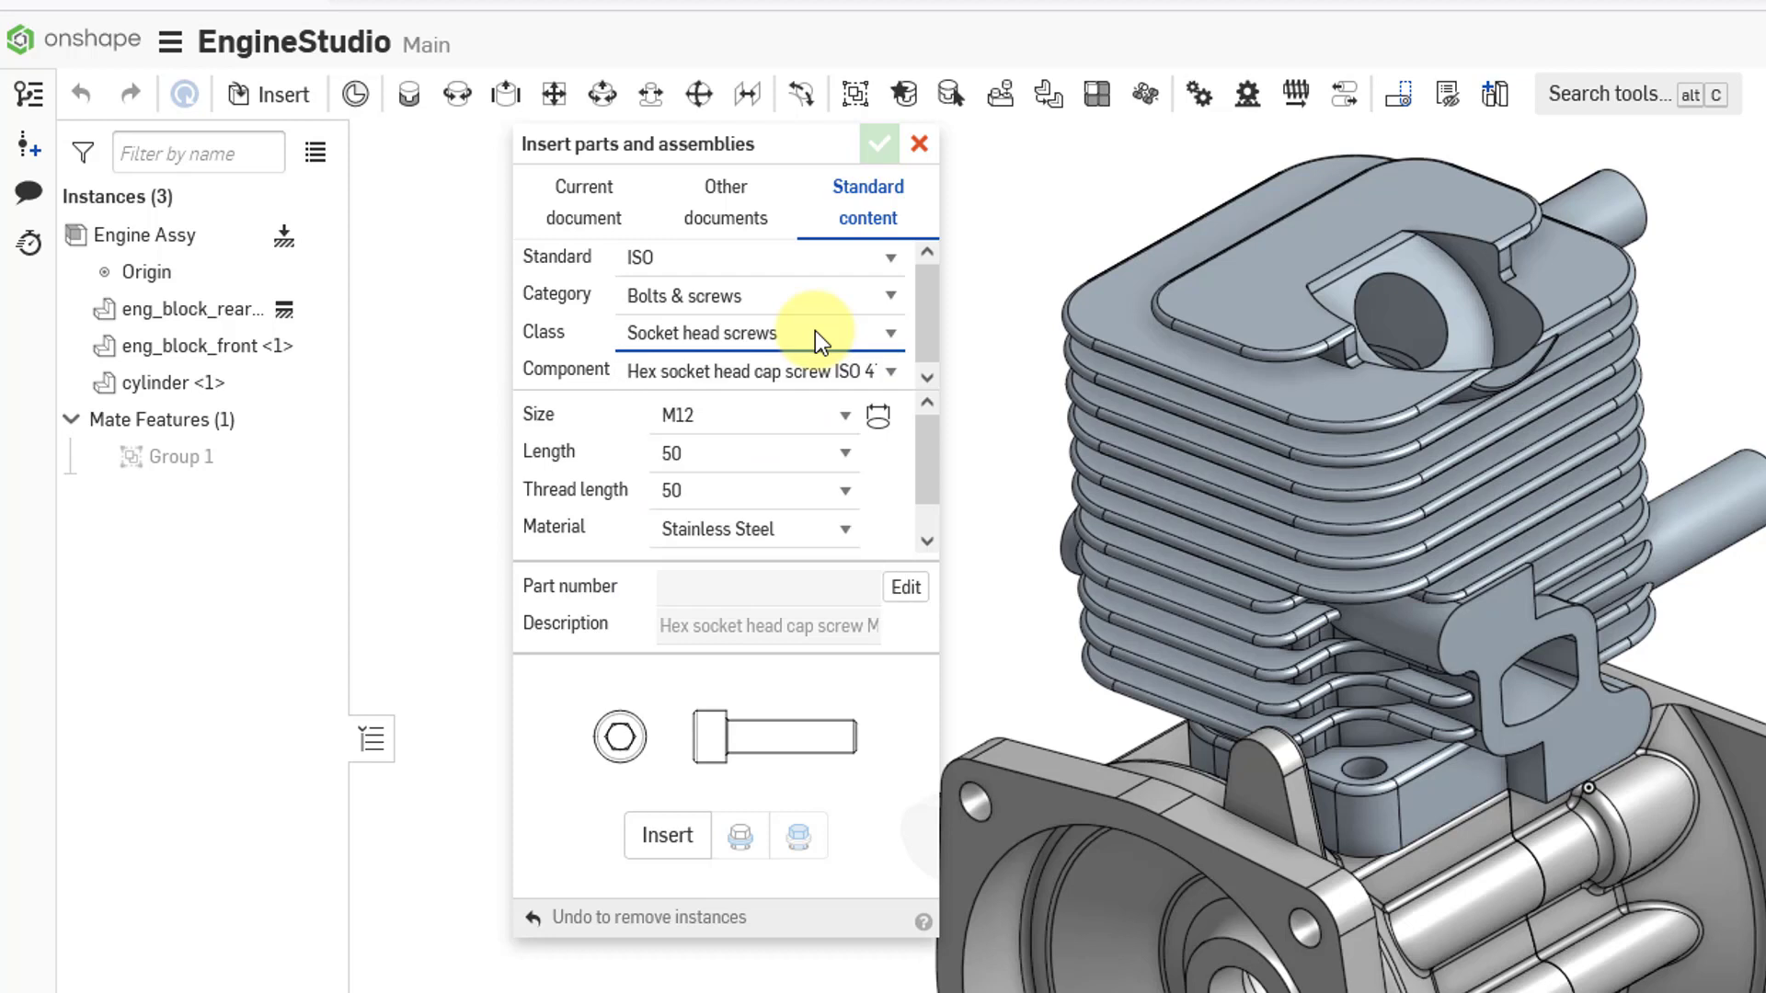
# Step: Auto-size the socket head screw to M5 from the engine block hole
pyautogui.click(878, 419)
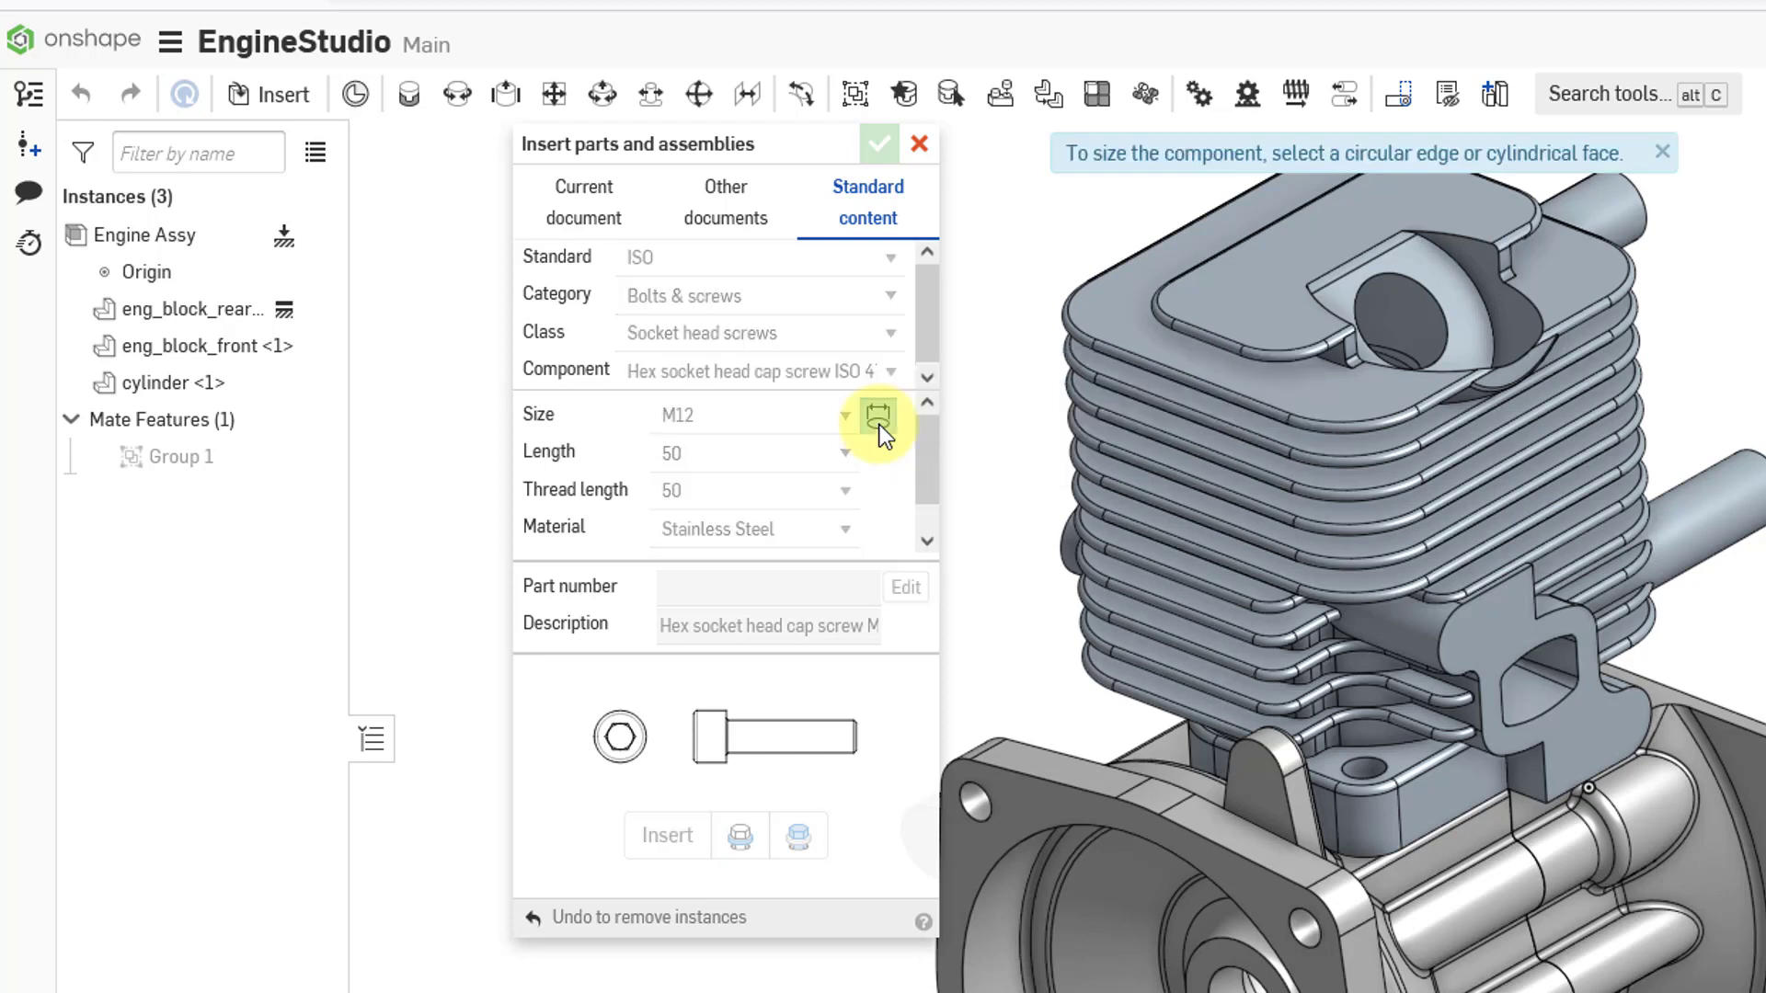
pyautogui.scroll(6, 1388, 767)
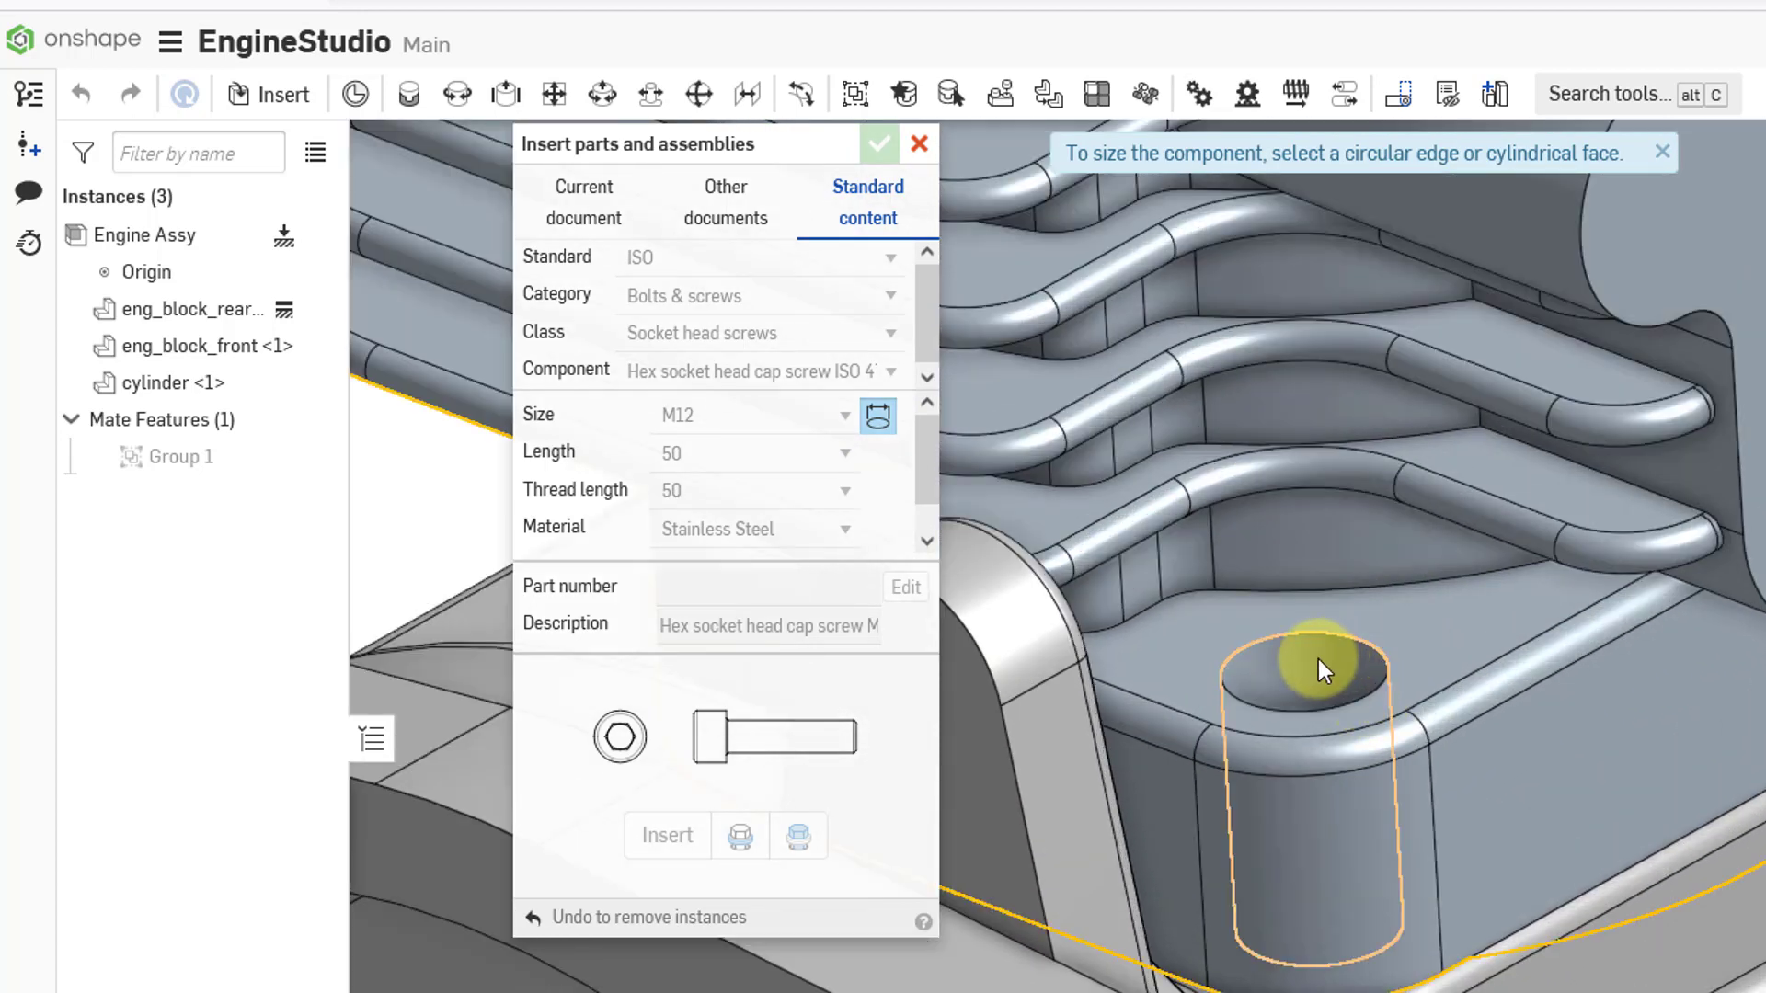
pyautogui.click(1317, 658)
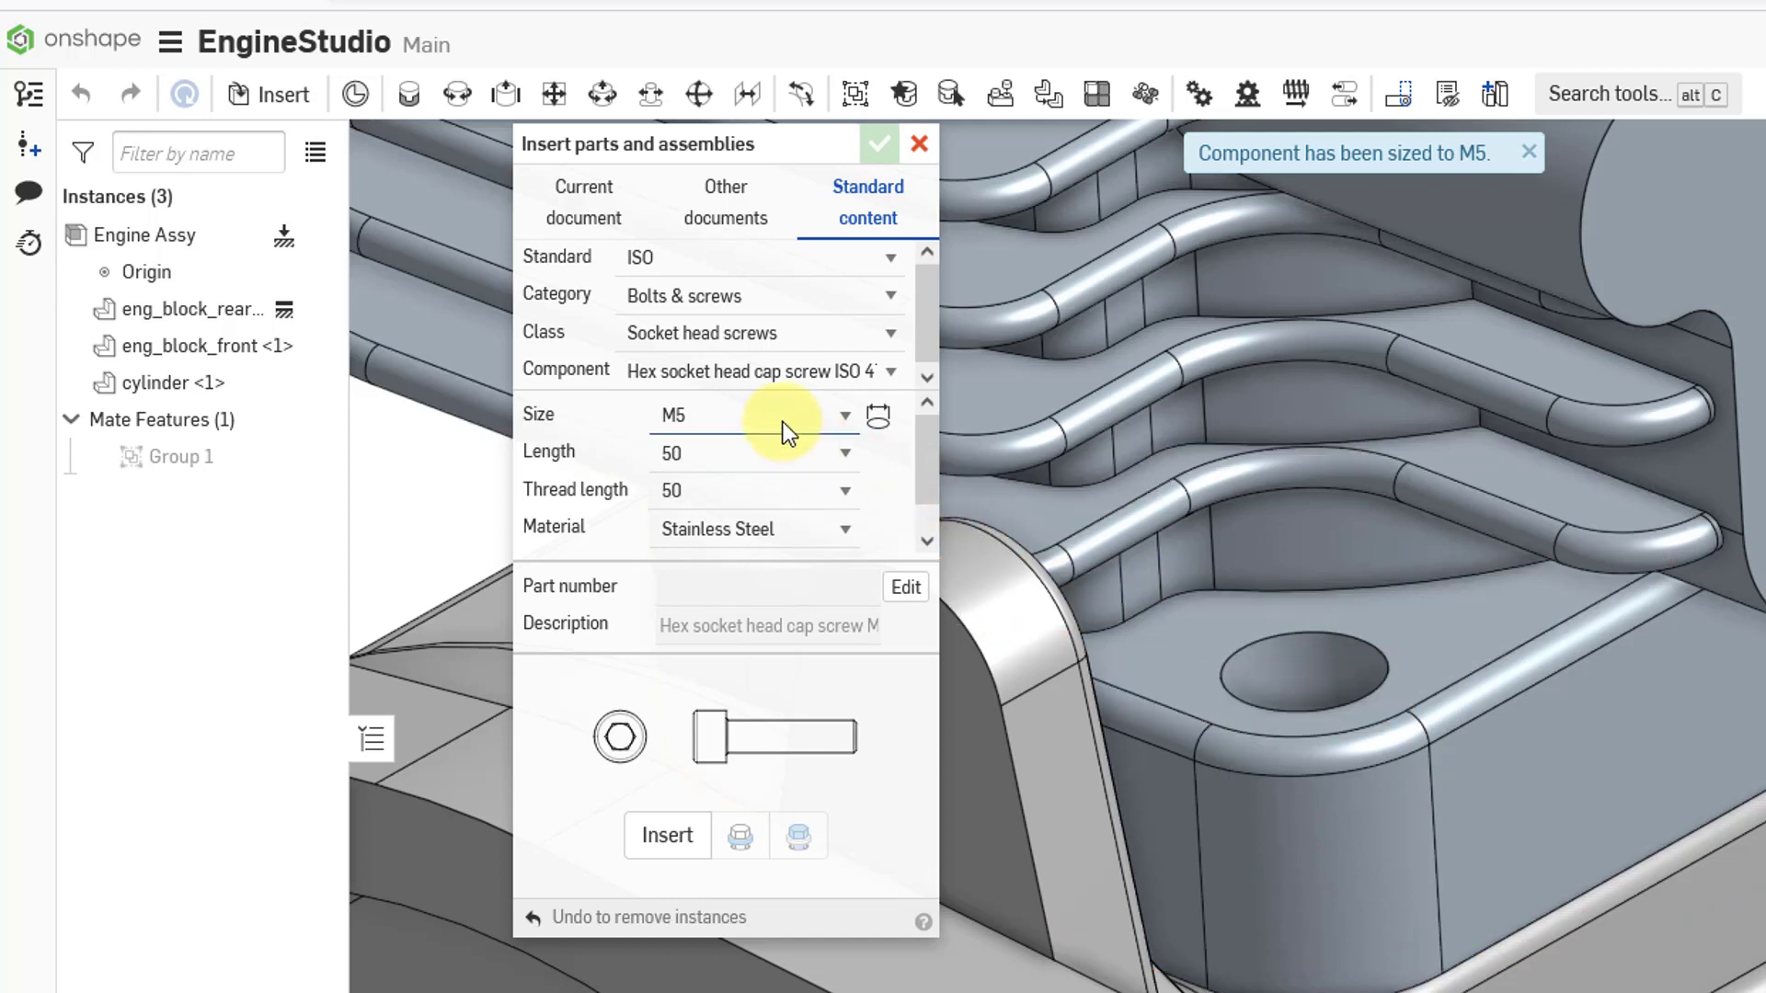
# Step: Set the screw length to 20 and keep Stainless Steel as the material
pyautogui.click(844, 453)
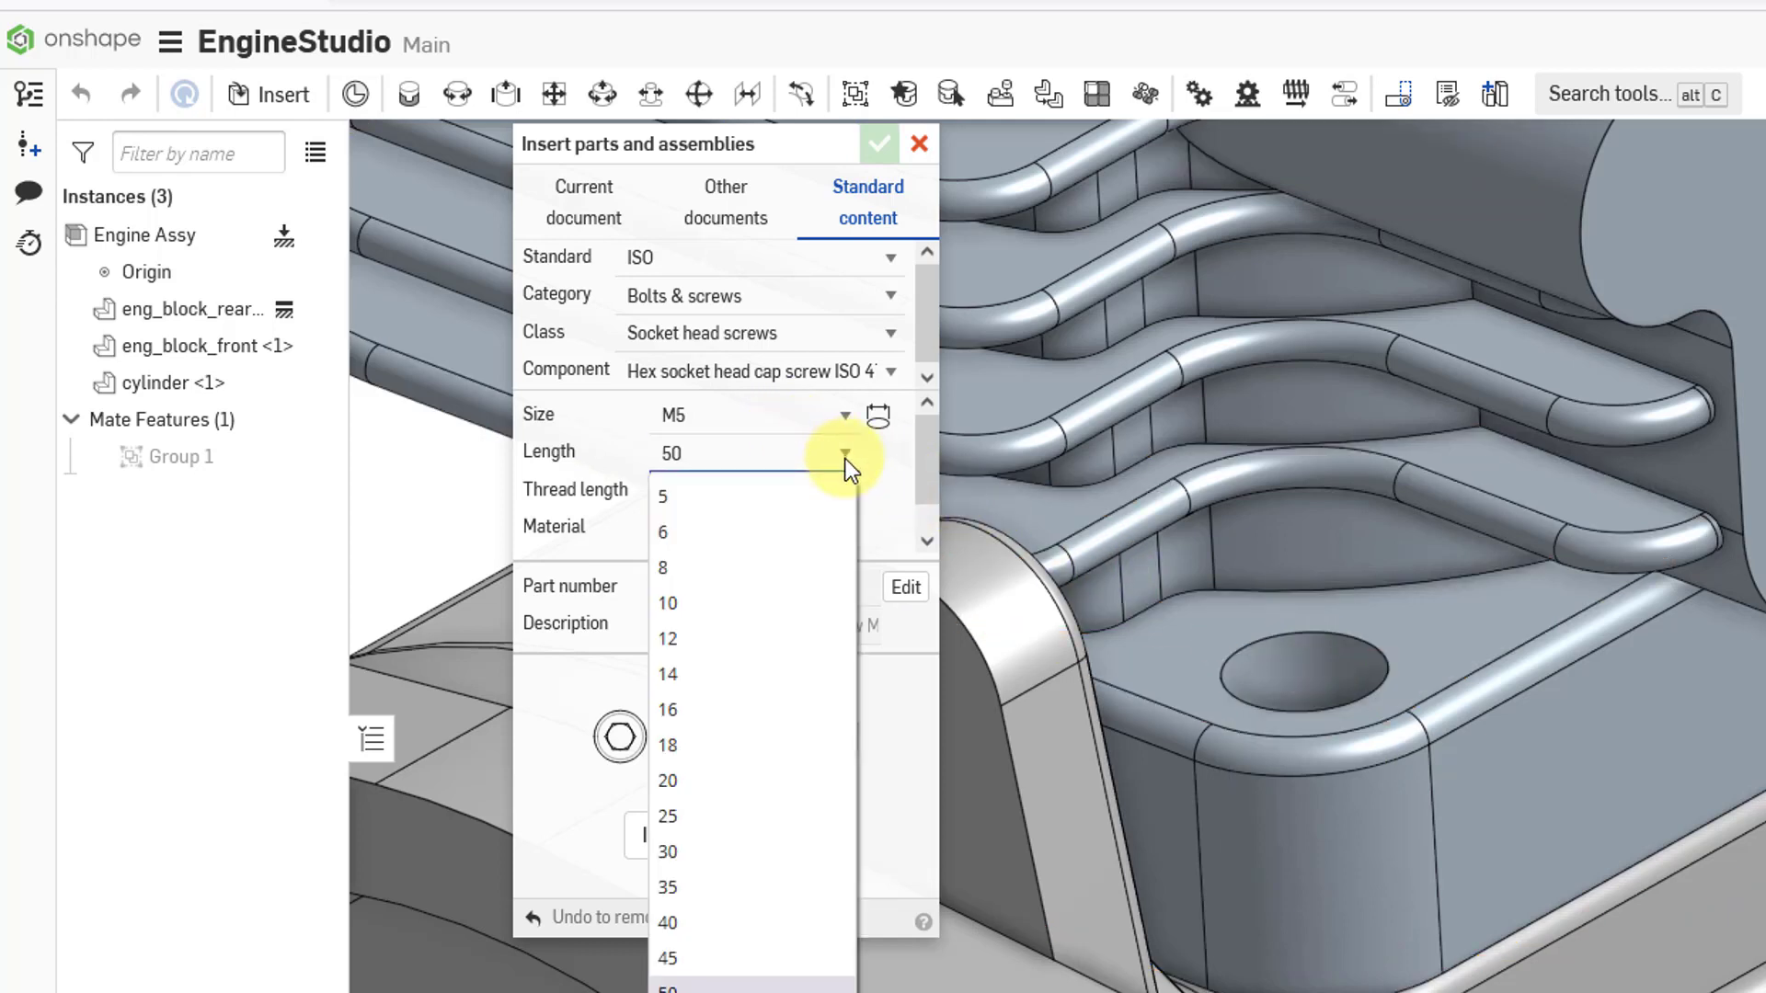
pyautogui.click(813, 780)
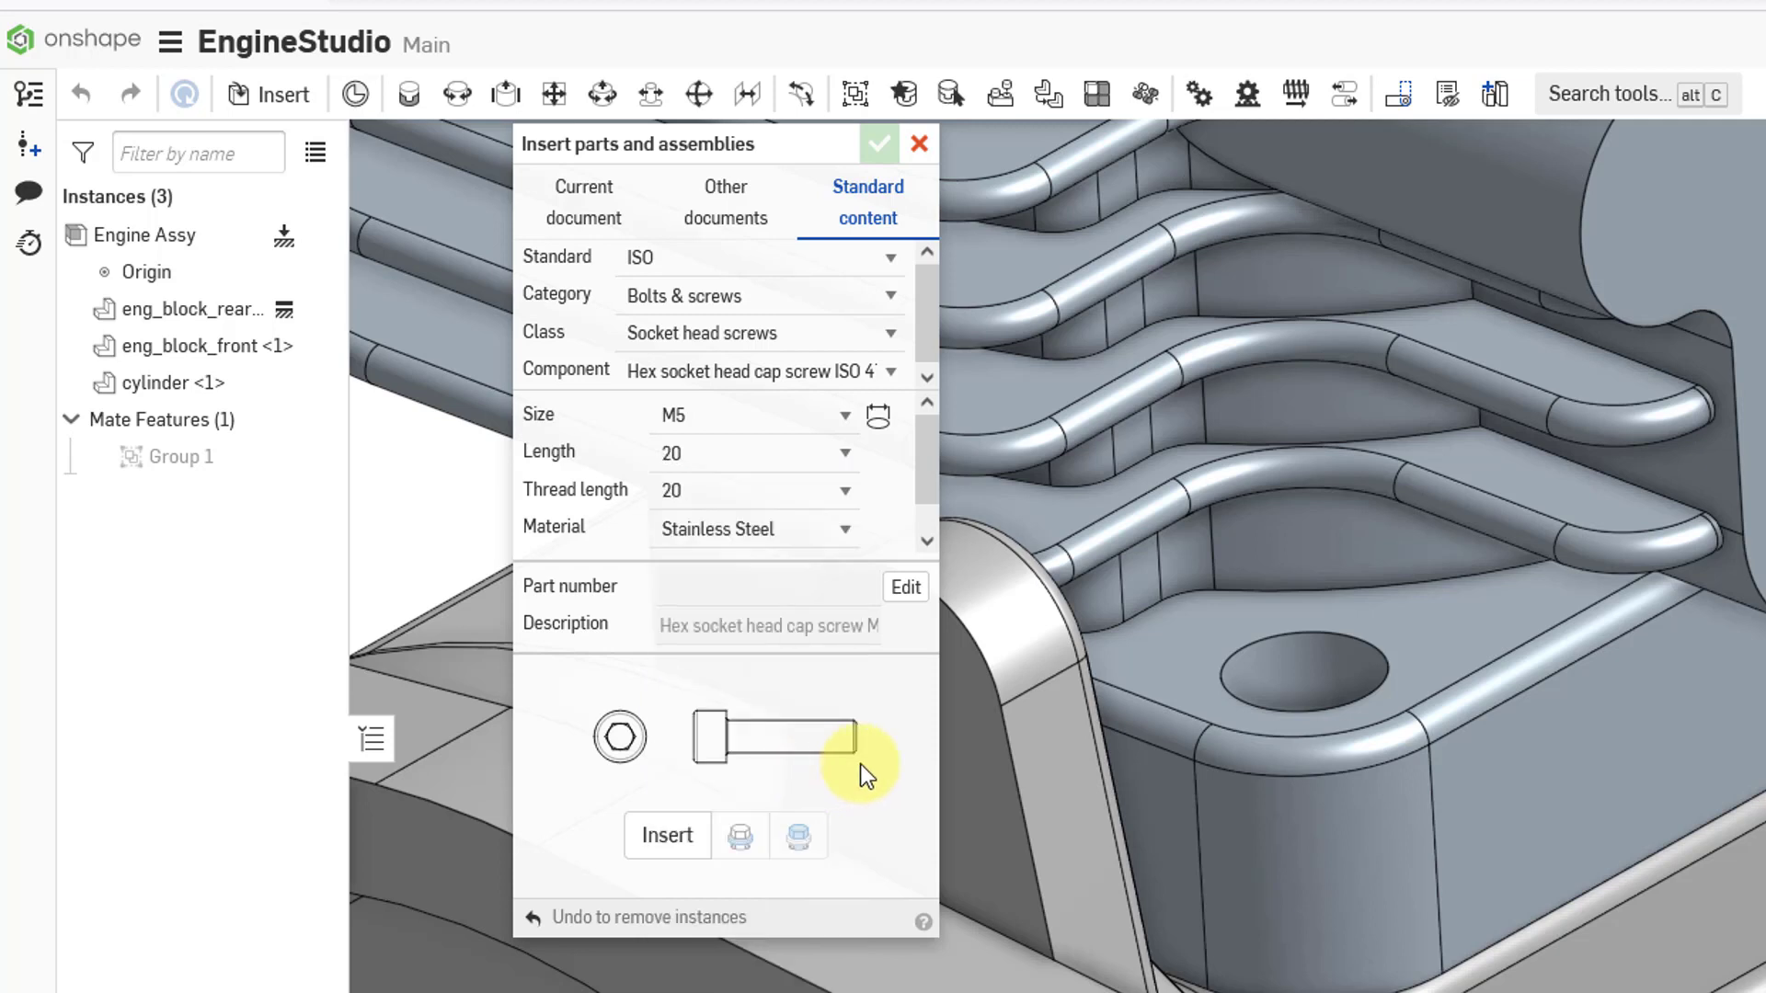
pyautogui.click(841, 535)
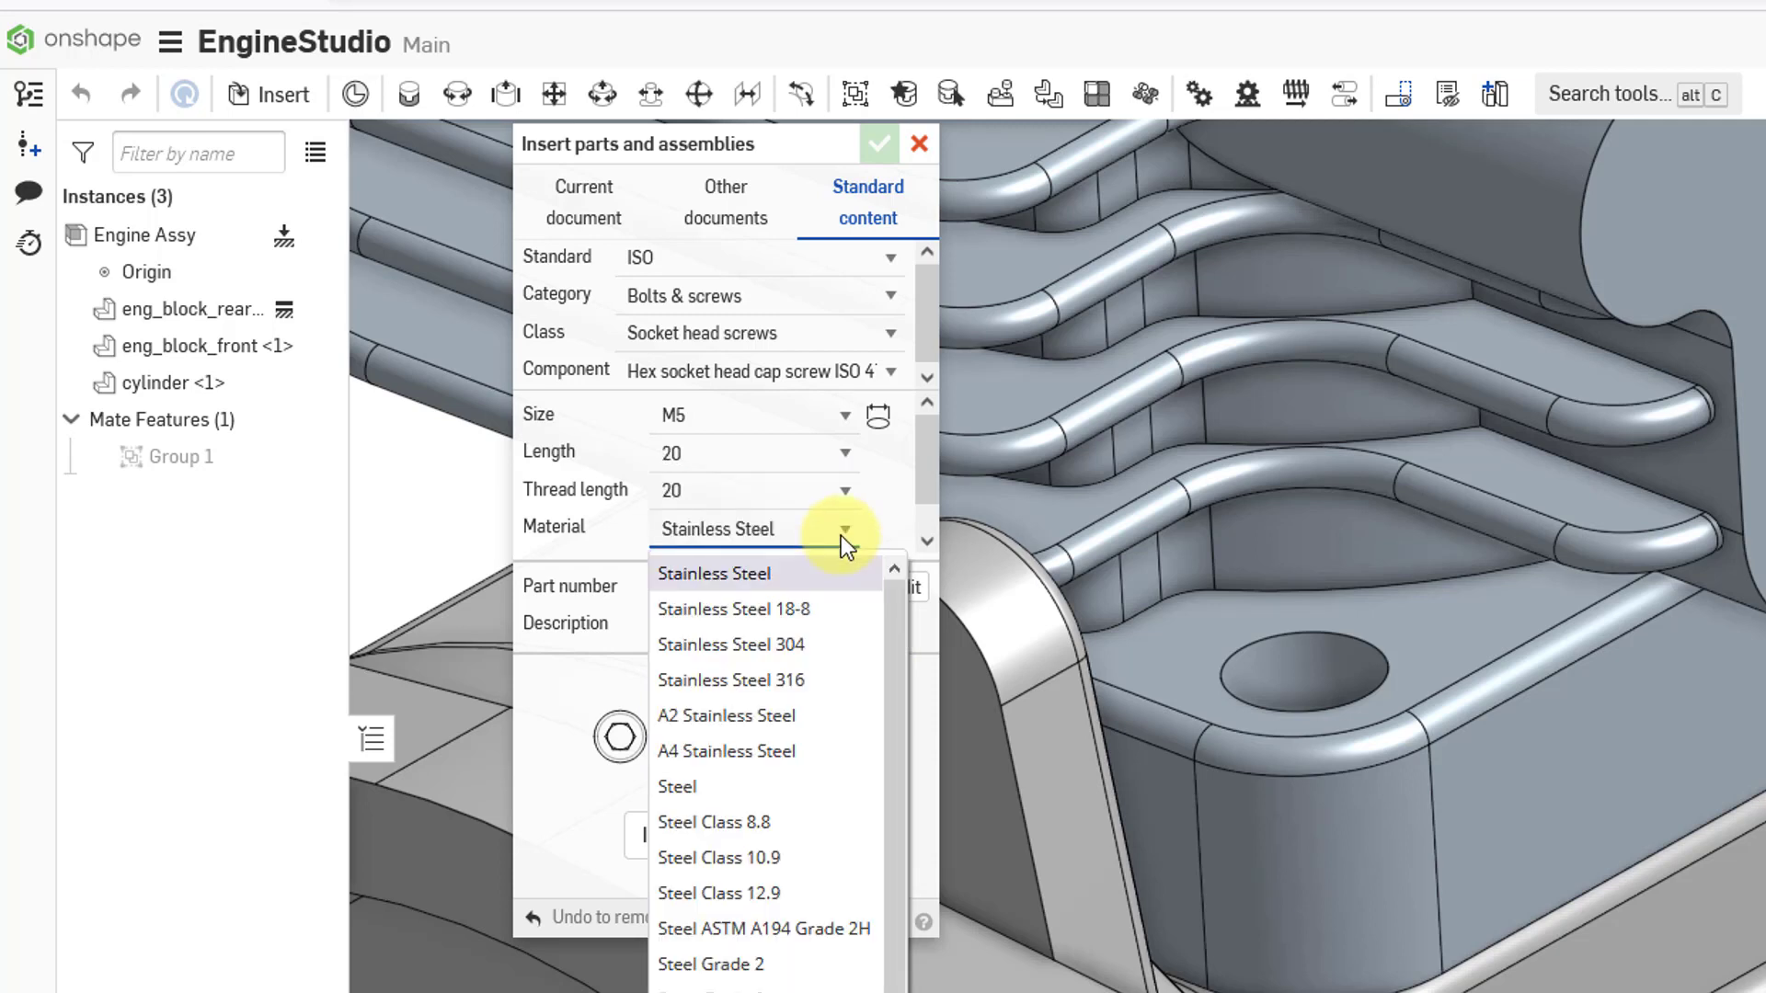
pyautogui.click(841, 535)
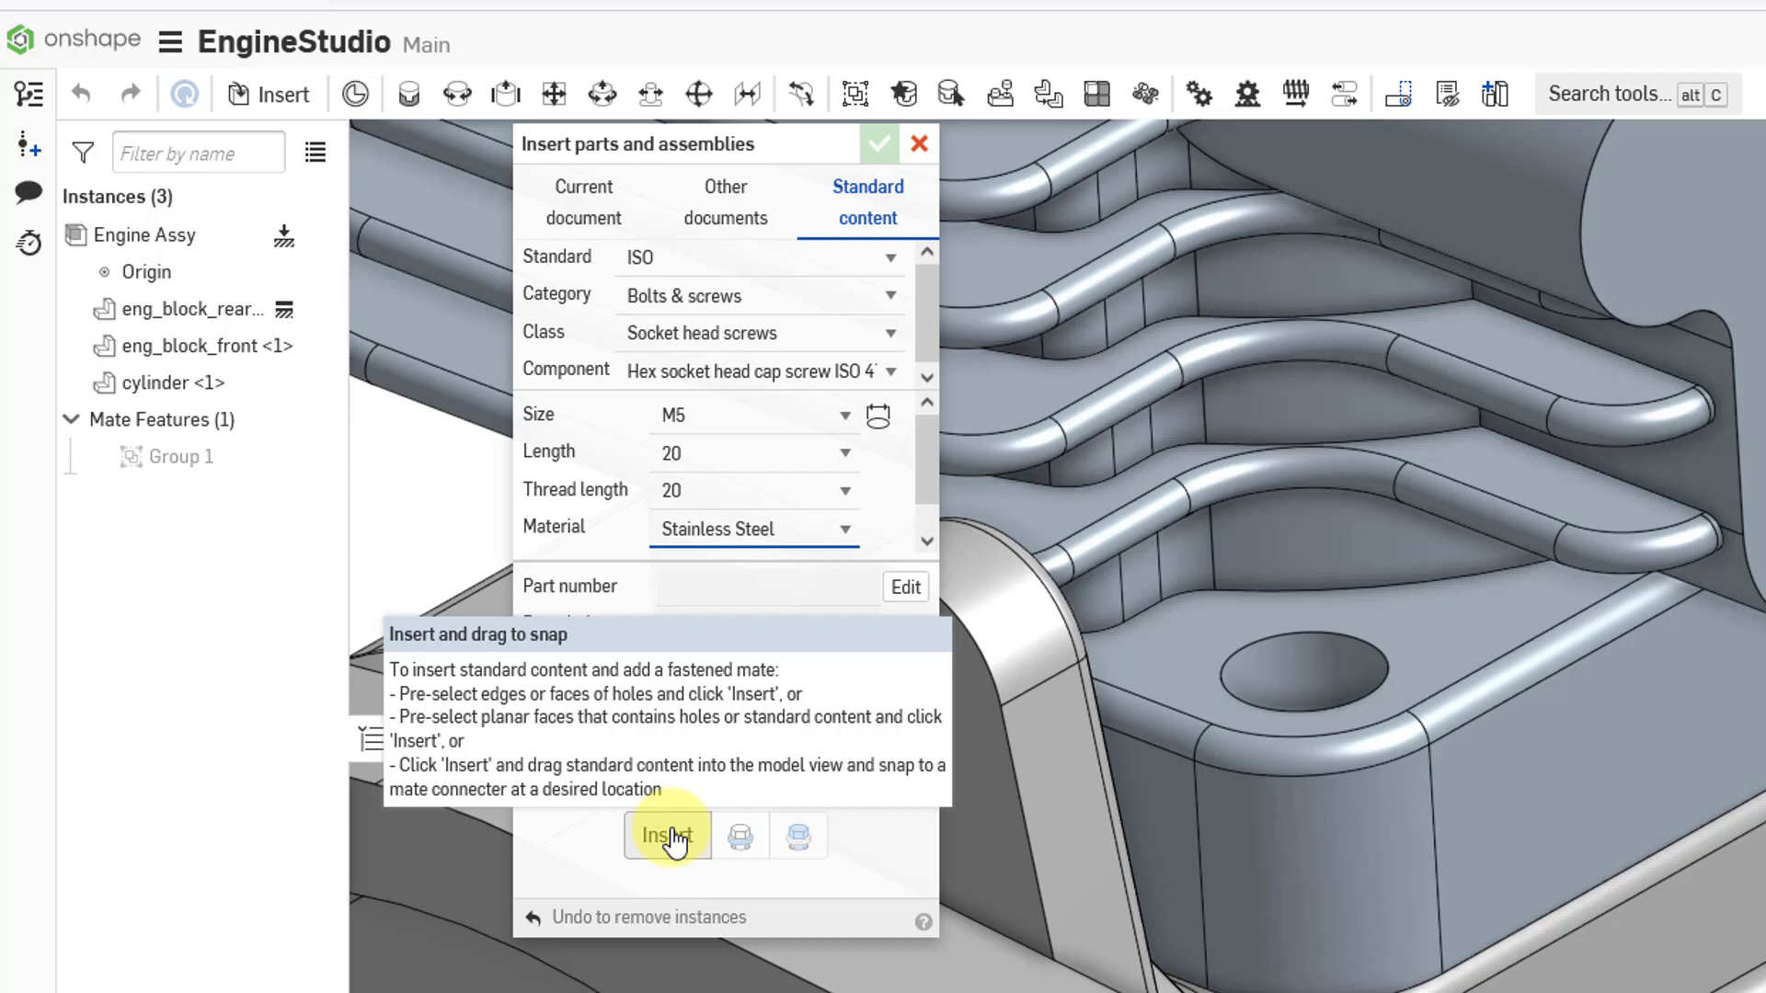
# Step: Insert the M5 screw fastened into the cylinder hole and confirm the dialog
pyautogui.click(1296, 680)
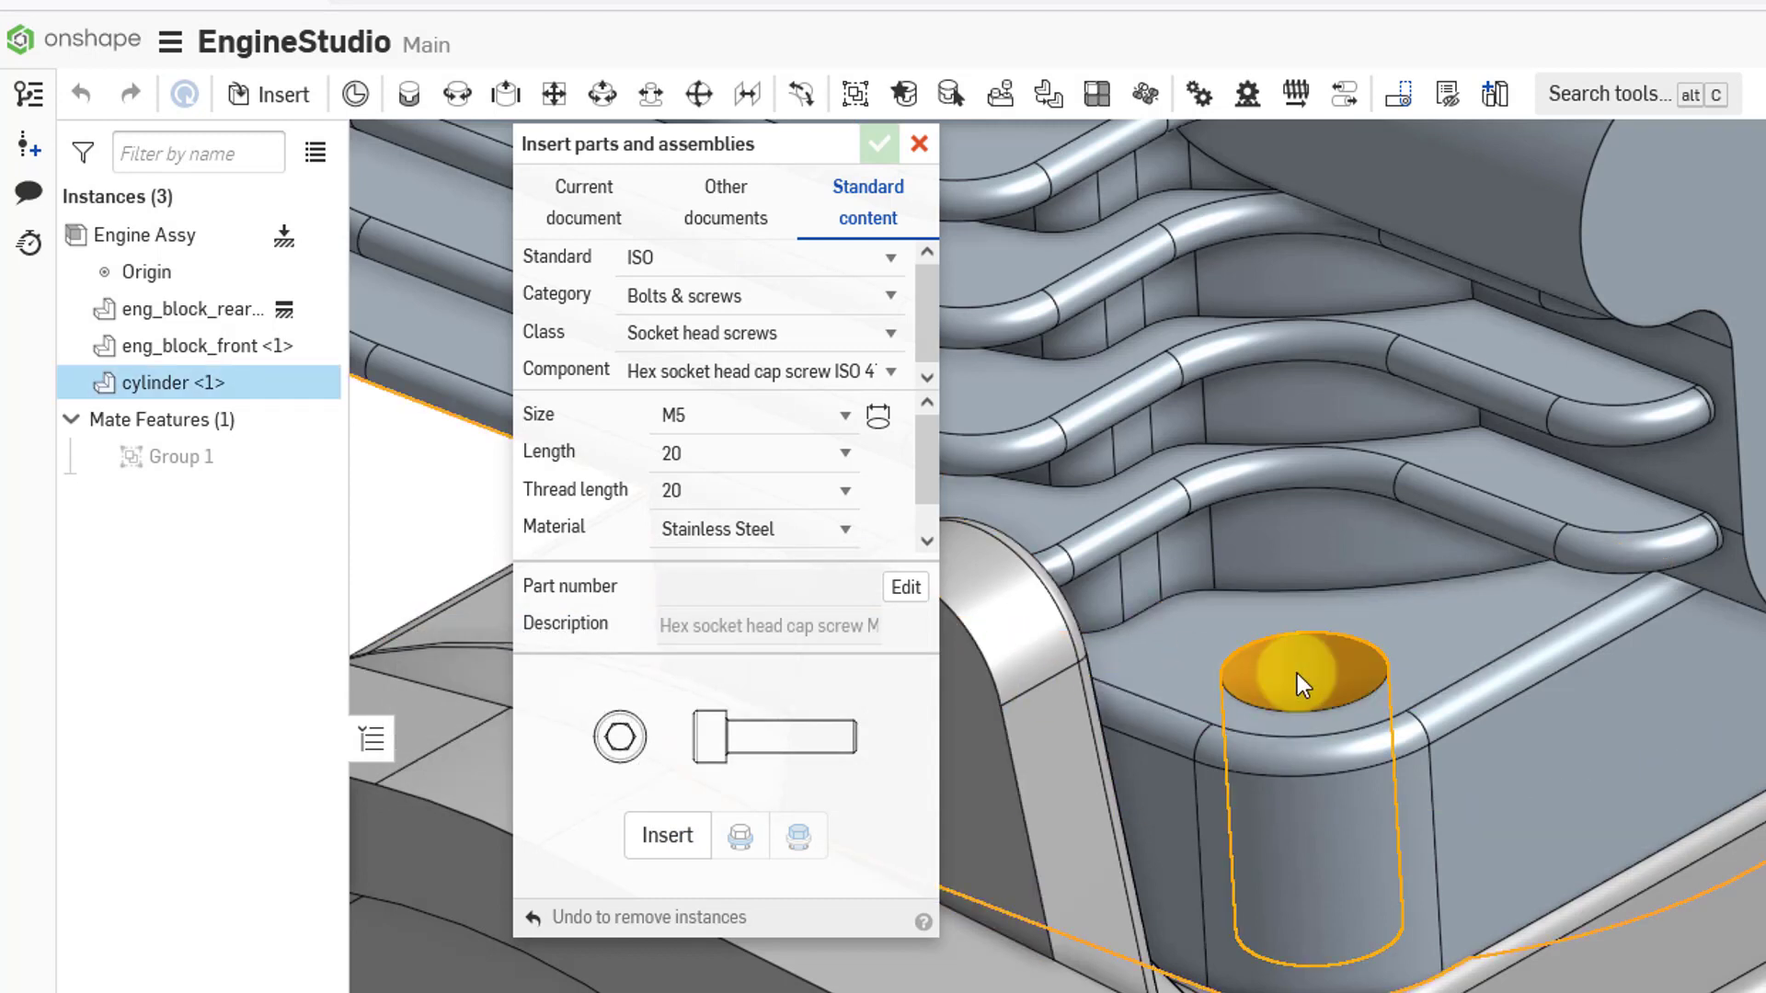
pyautogui.click(664, 848)
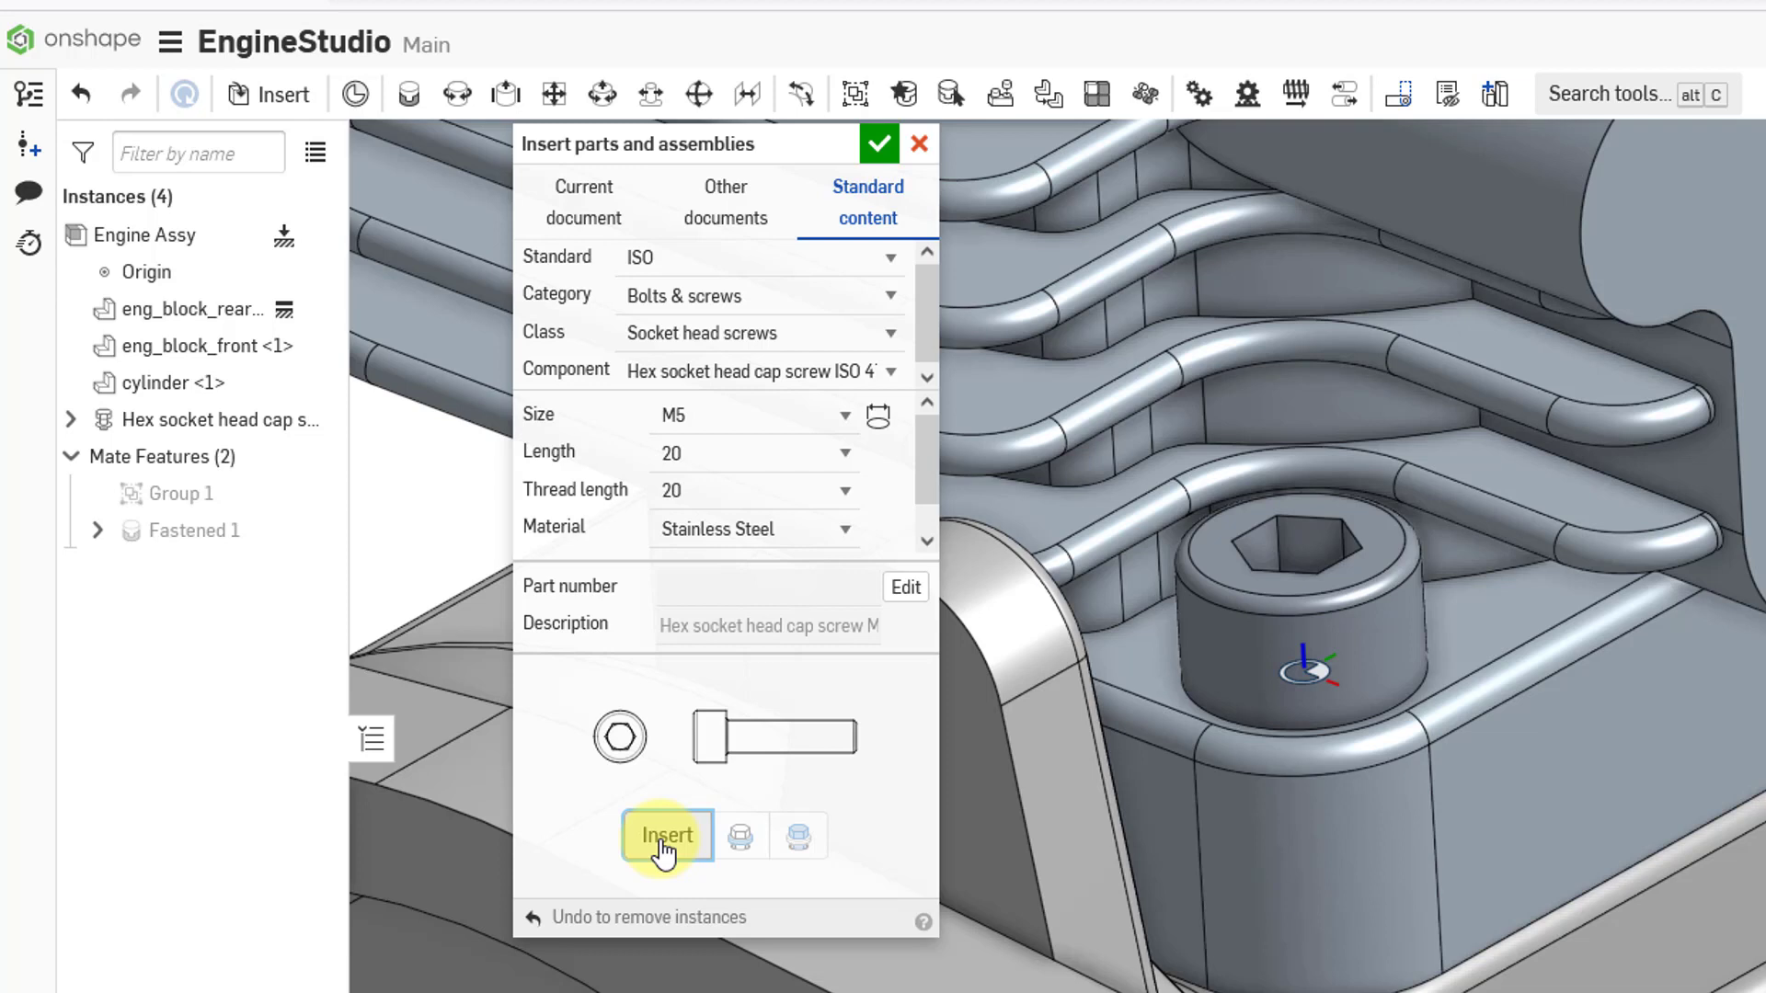
pyautogui.click(883, 152)
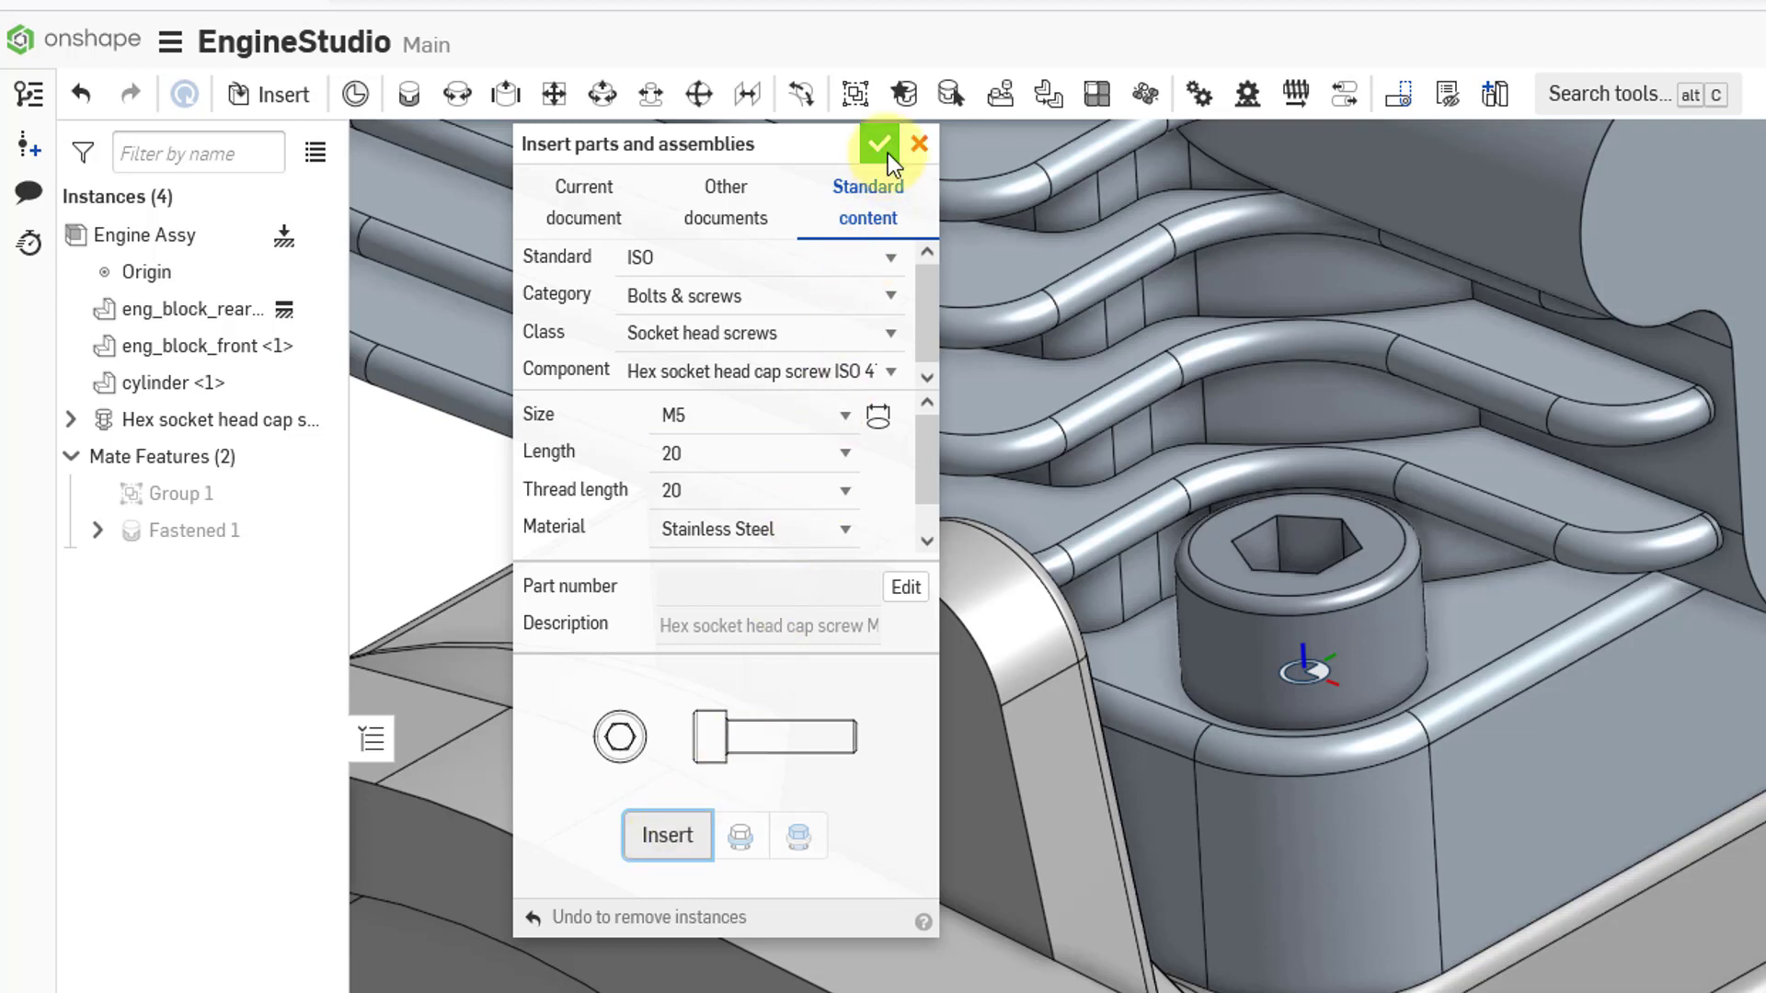
pyautogui.click(885, 145)
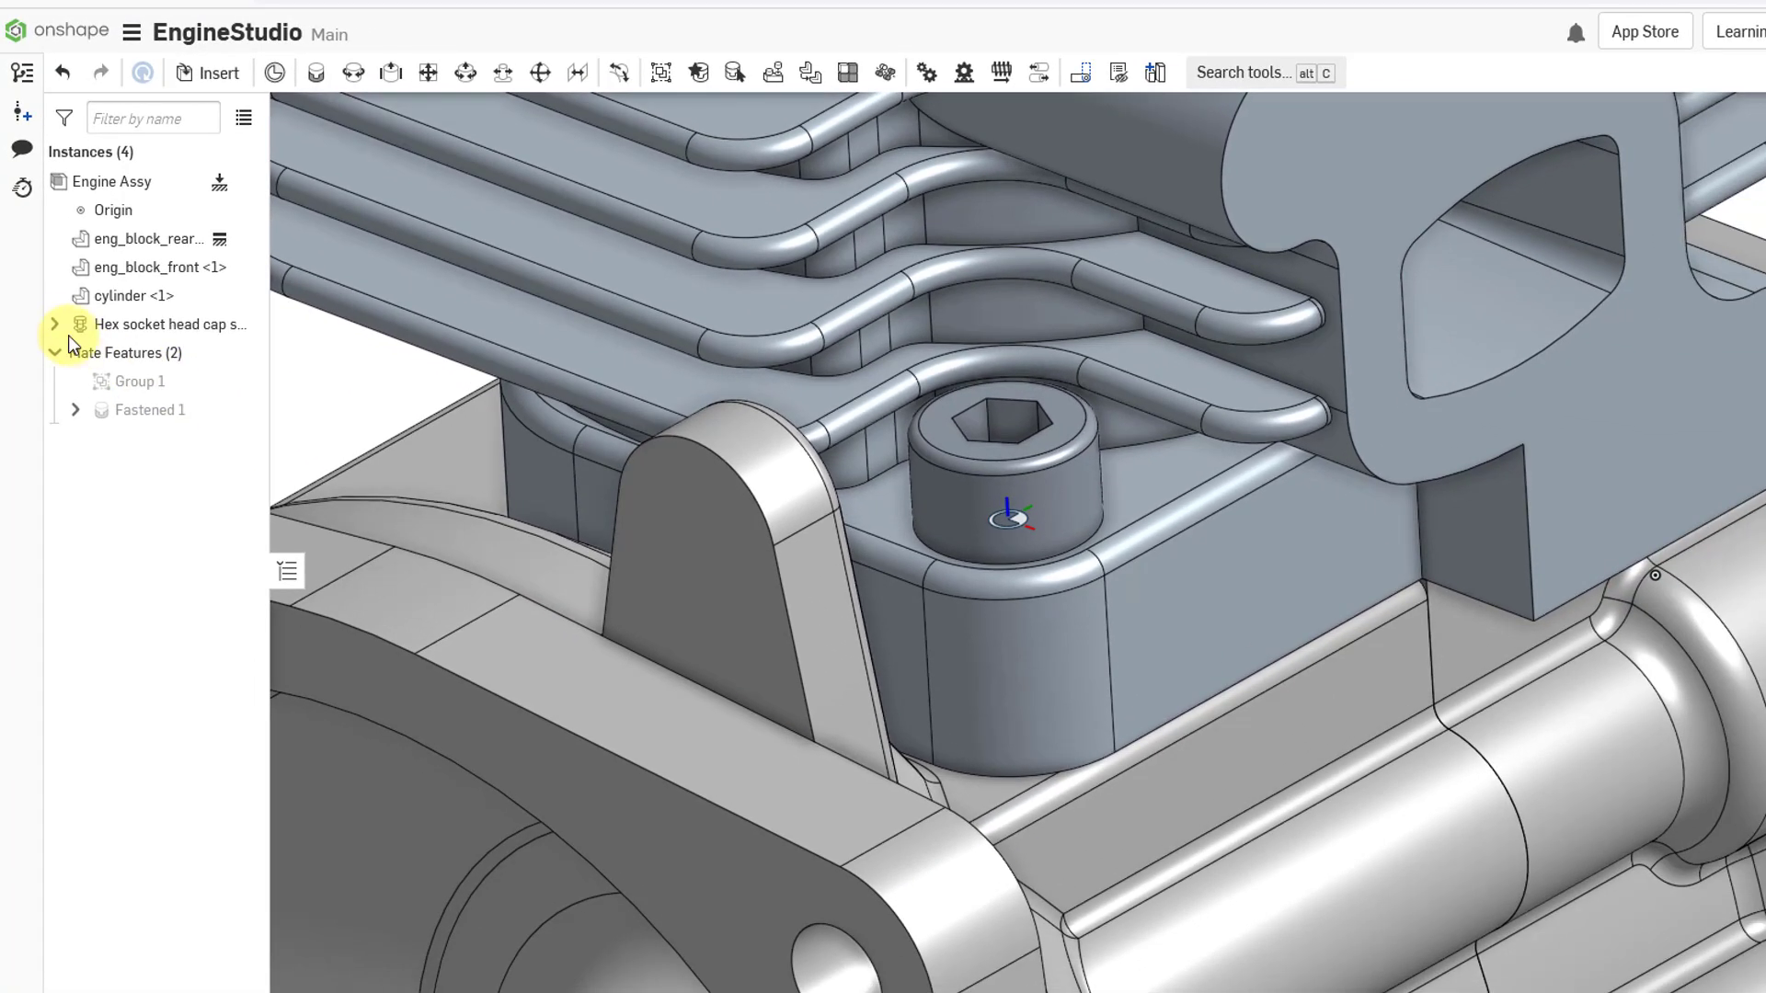
# Step: Hide the screw's Near mate connector and isolate the screw from the engine
pyautogui.click(55, 326)
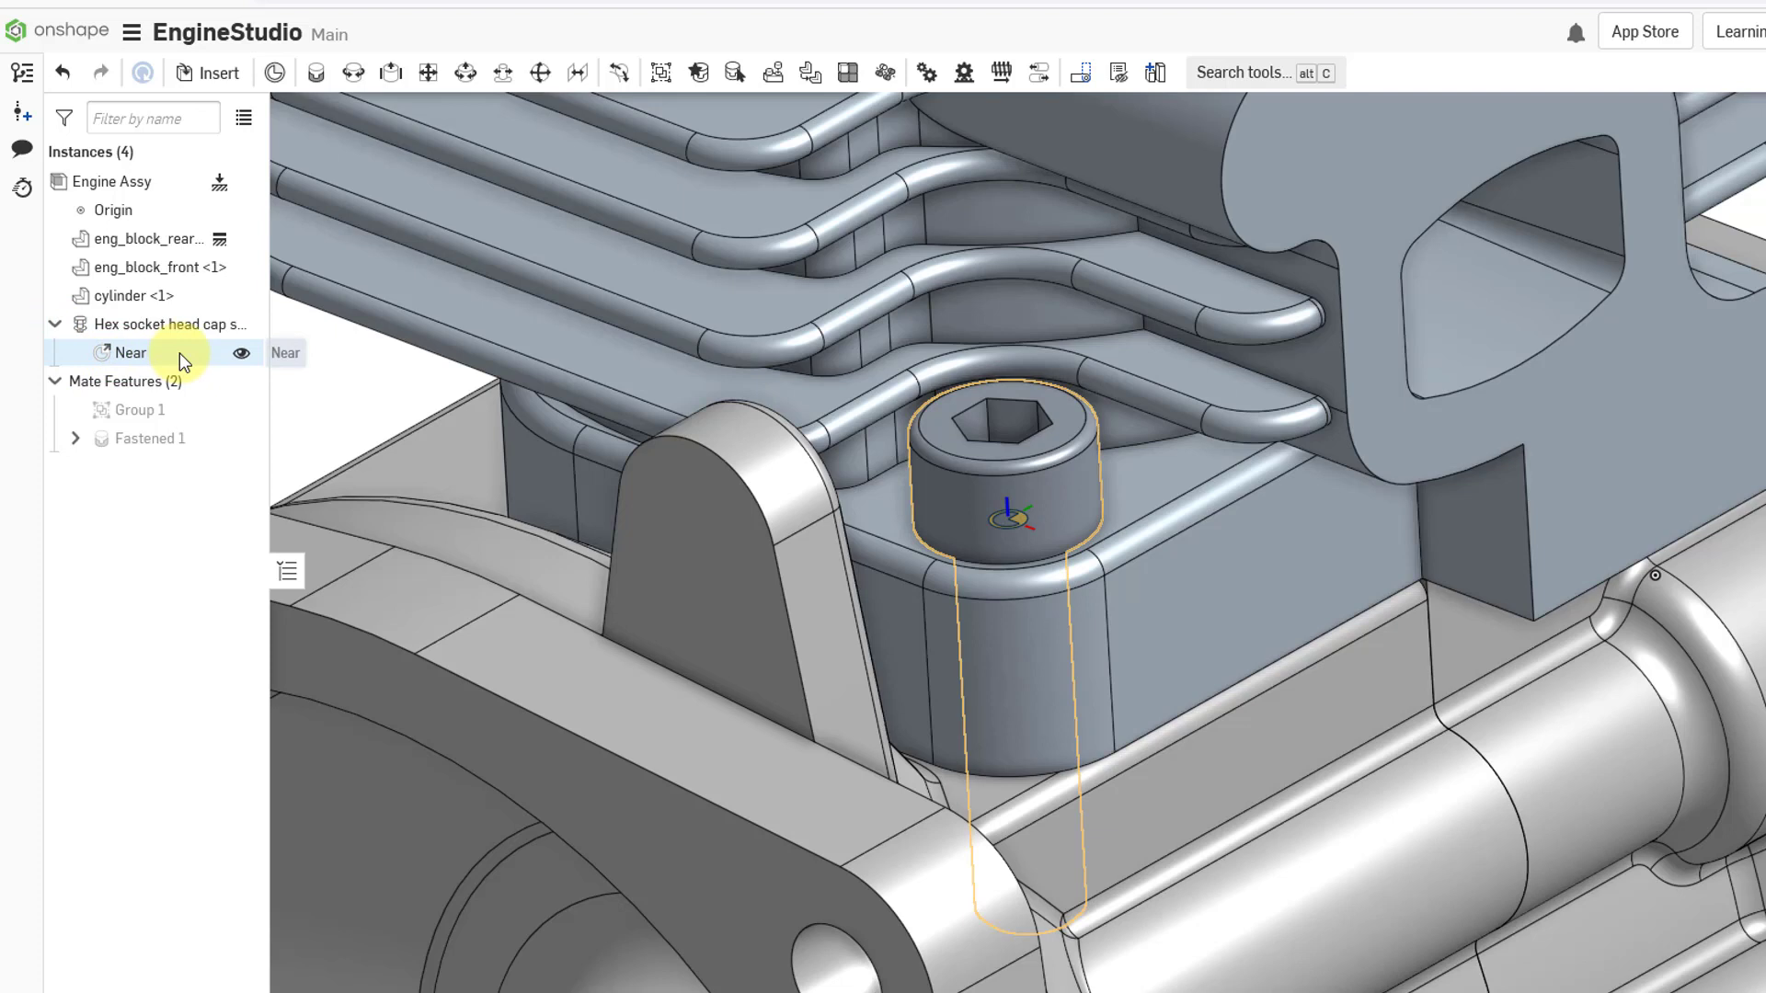
pyautogui.click(241, 351)
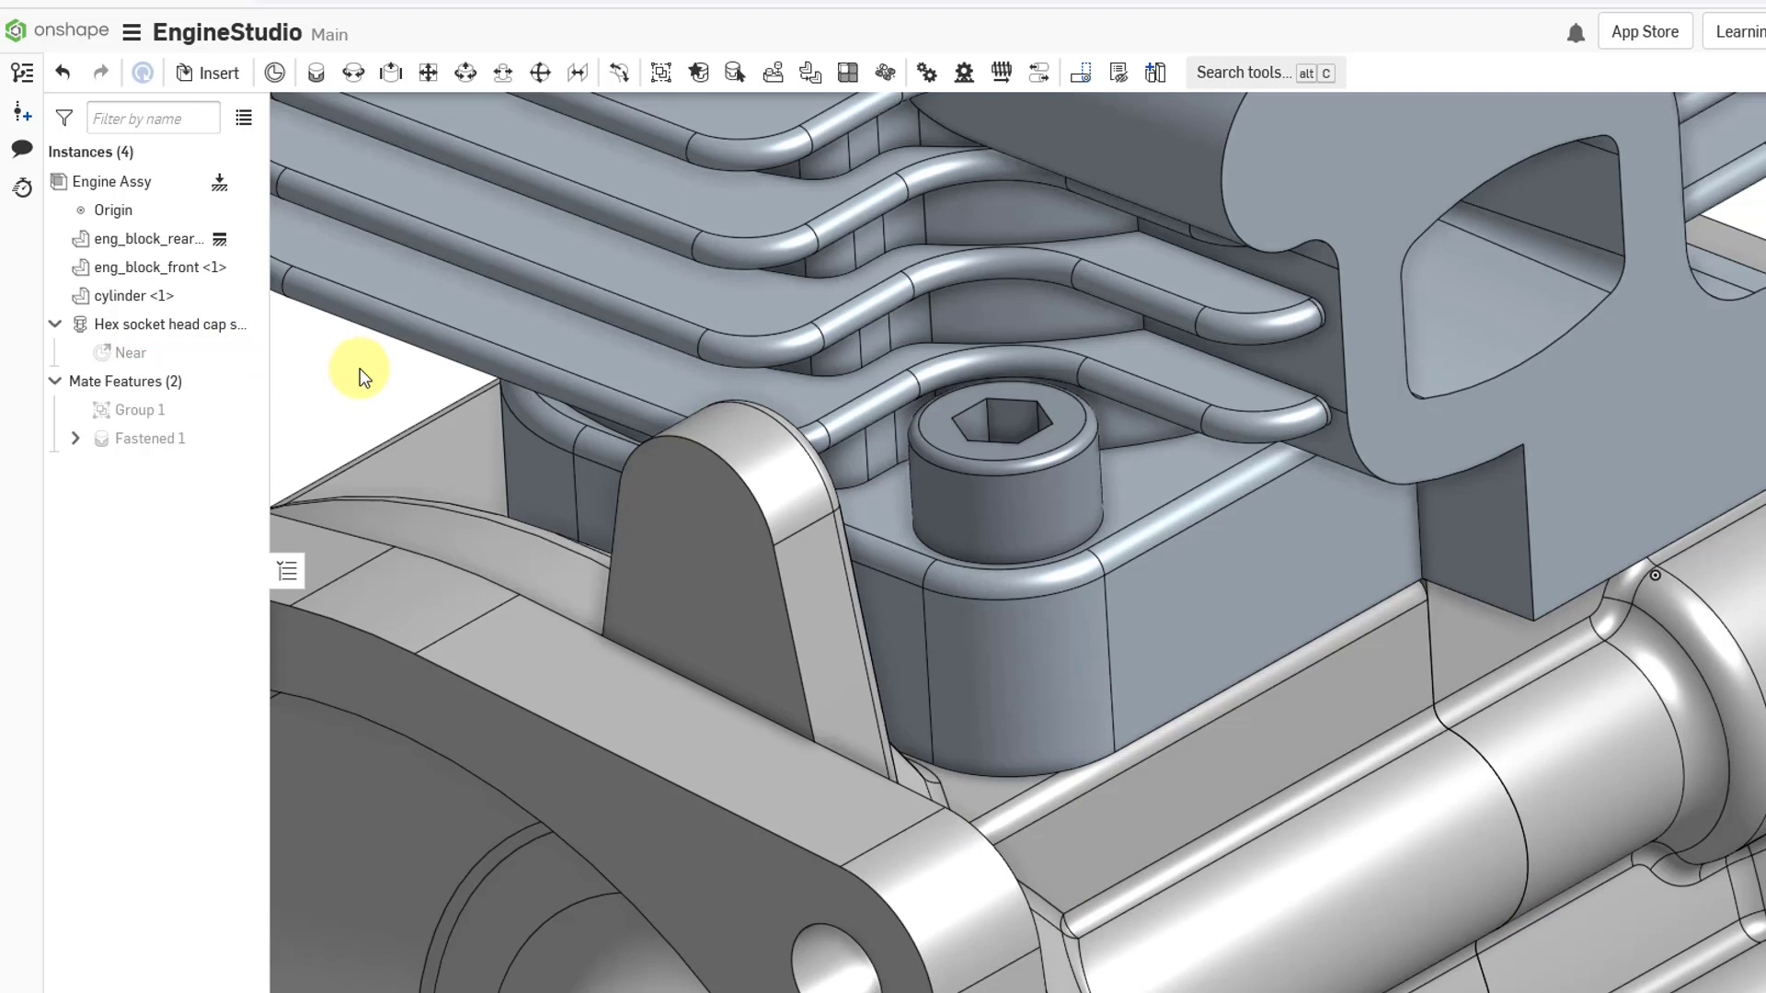
pyautogui.rightClick(180, 329)
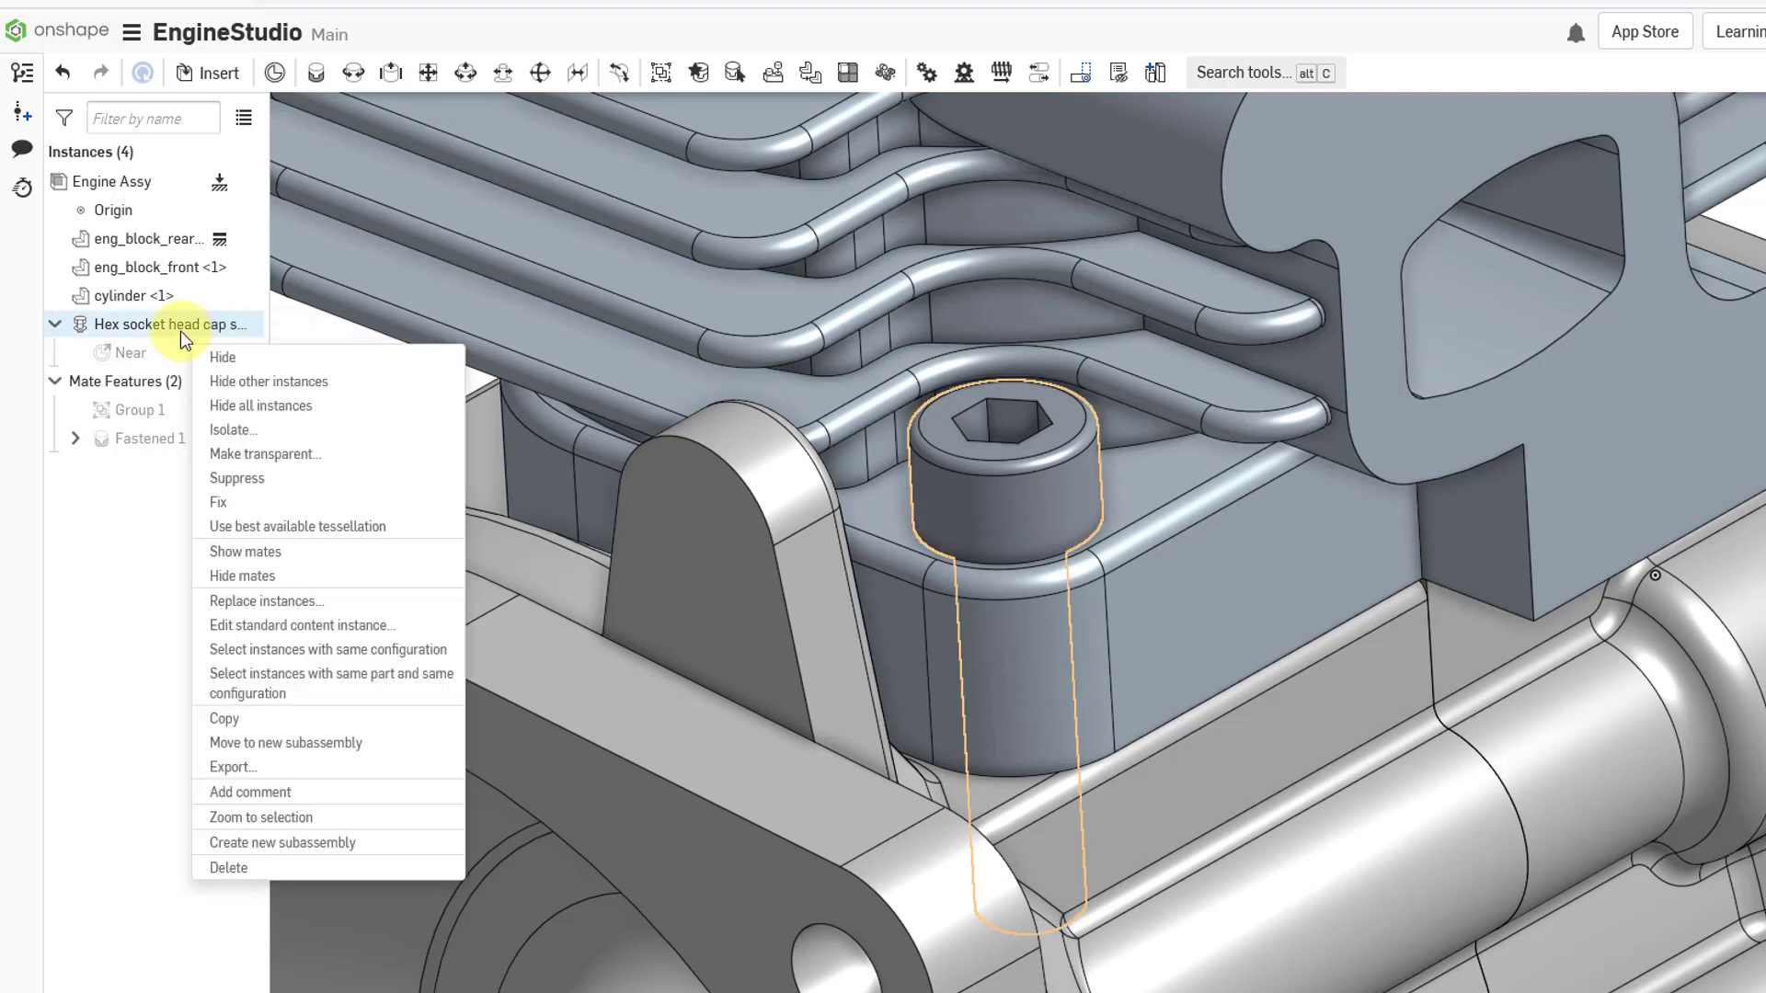
pyautogui.click(263, 430)
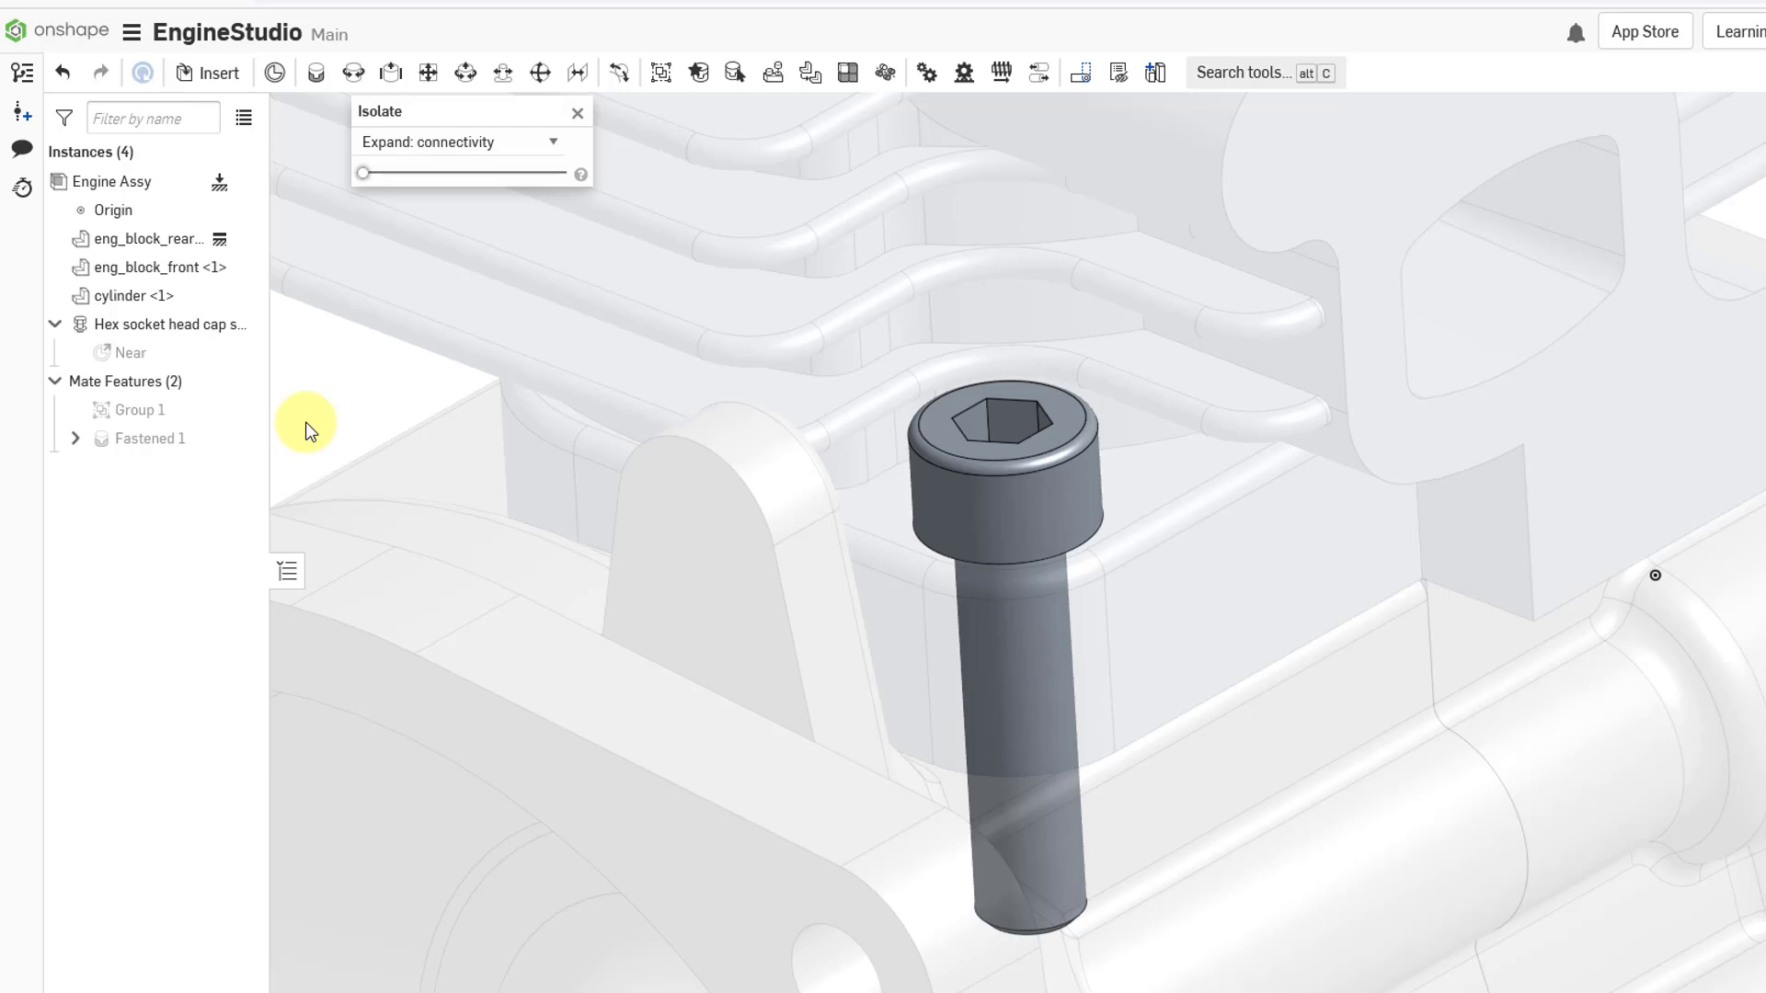
# Step: Close the Isolate panel and zoom back out to the full engine assembly
pyautogui.click(578, 114)
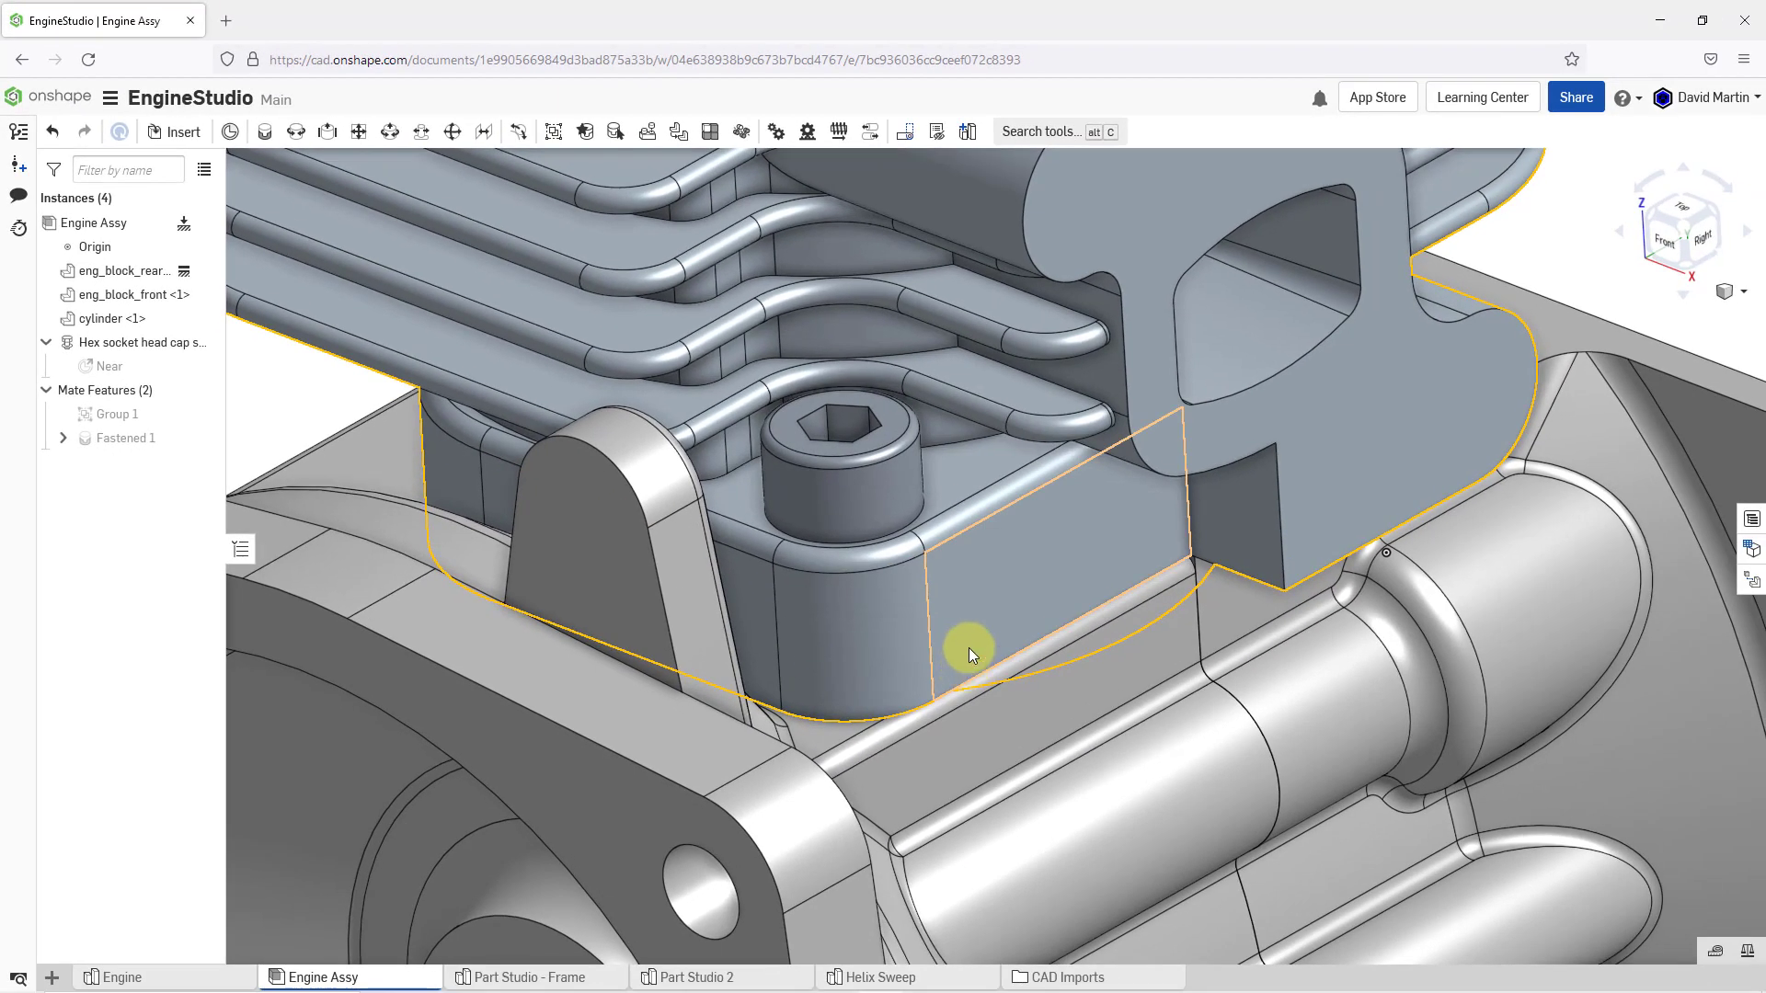
pyautogui.scroll(5, 1163, 632)
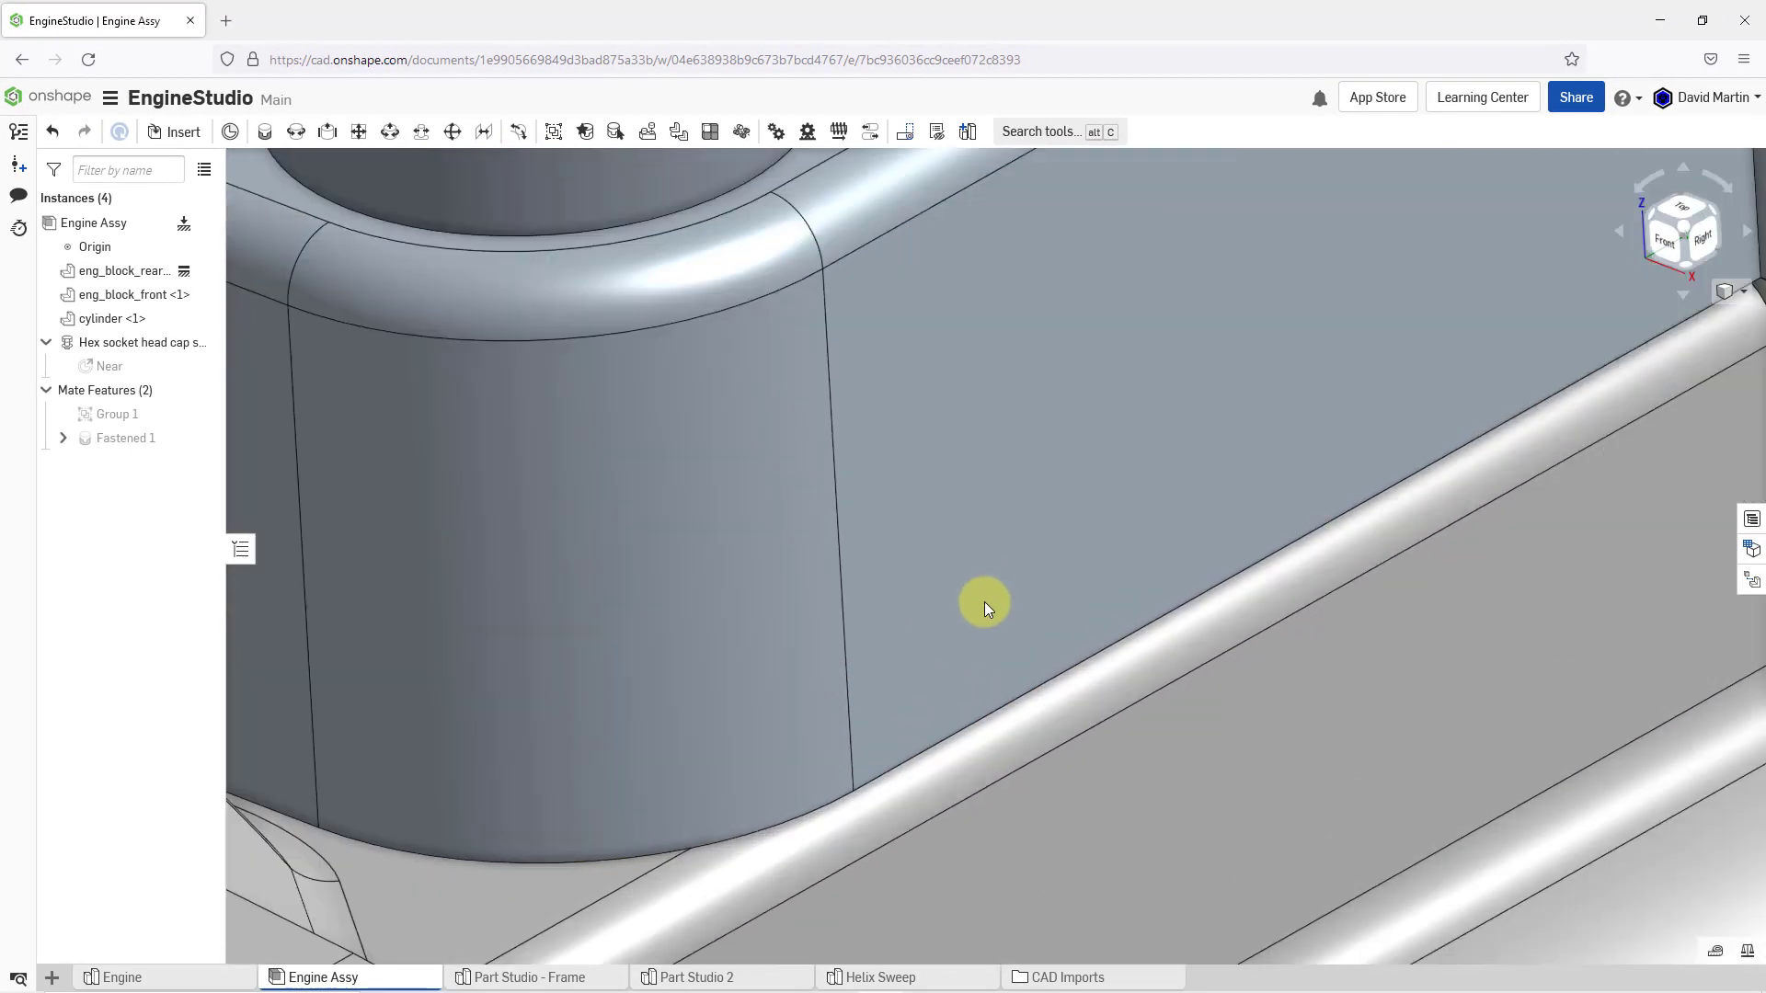
pyautogui.scroll(-5, 1163, 738)
pyautogui.scroll(-6, 985, 699)
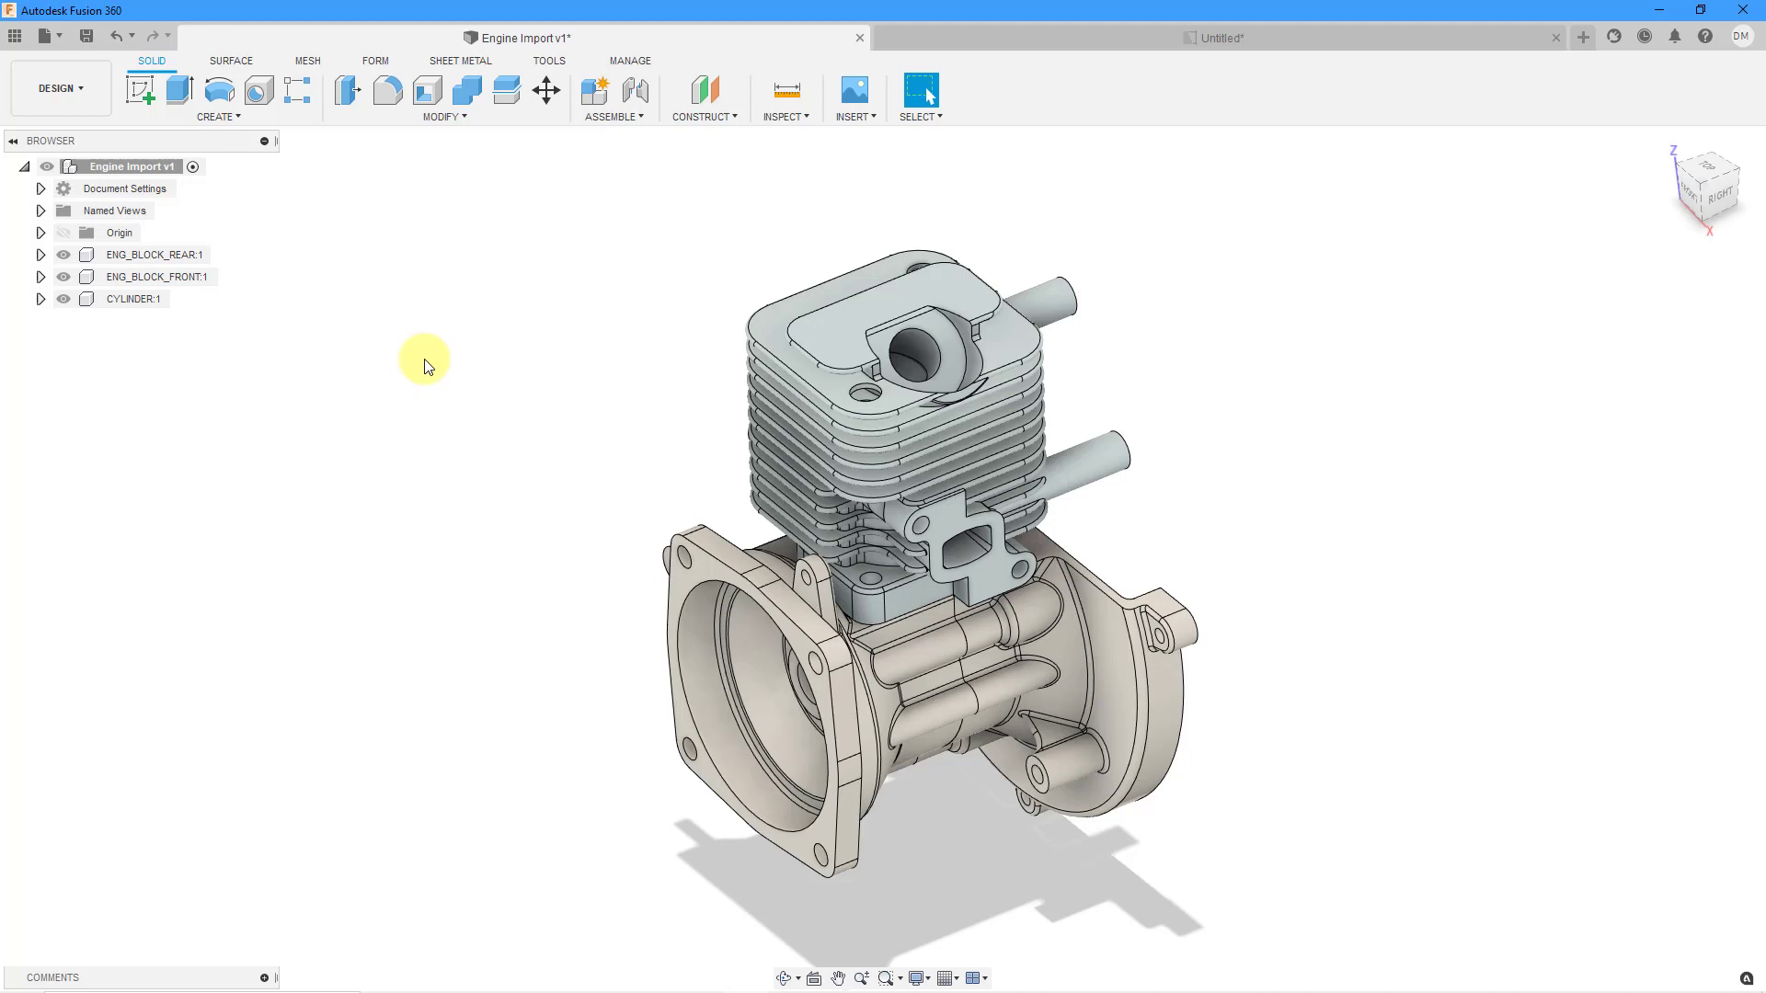
# Step: Open the INSERT dropdown in Fusion 360's Solid toolbar
pyautogui.click(859, 118)
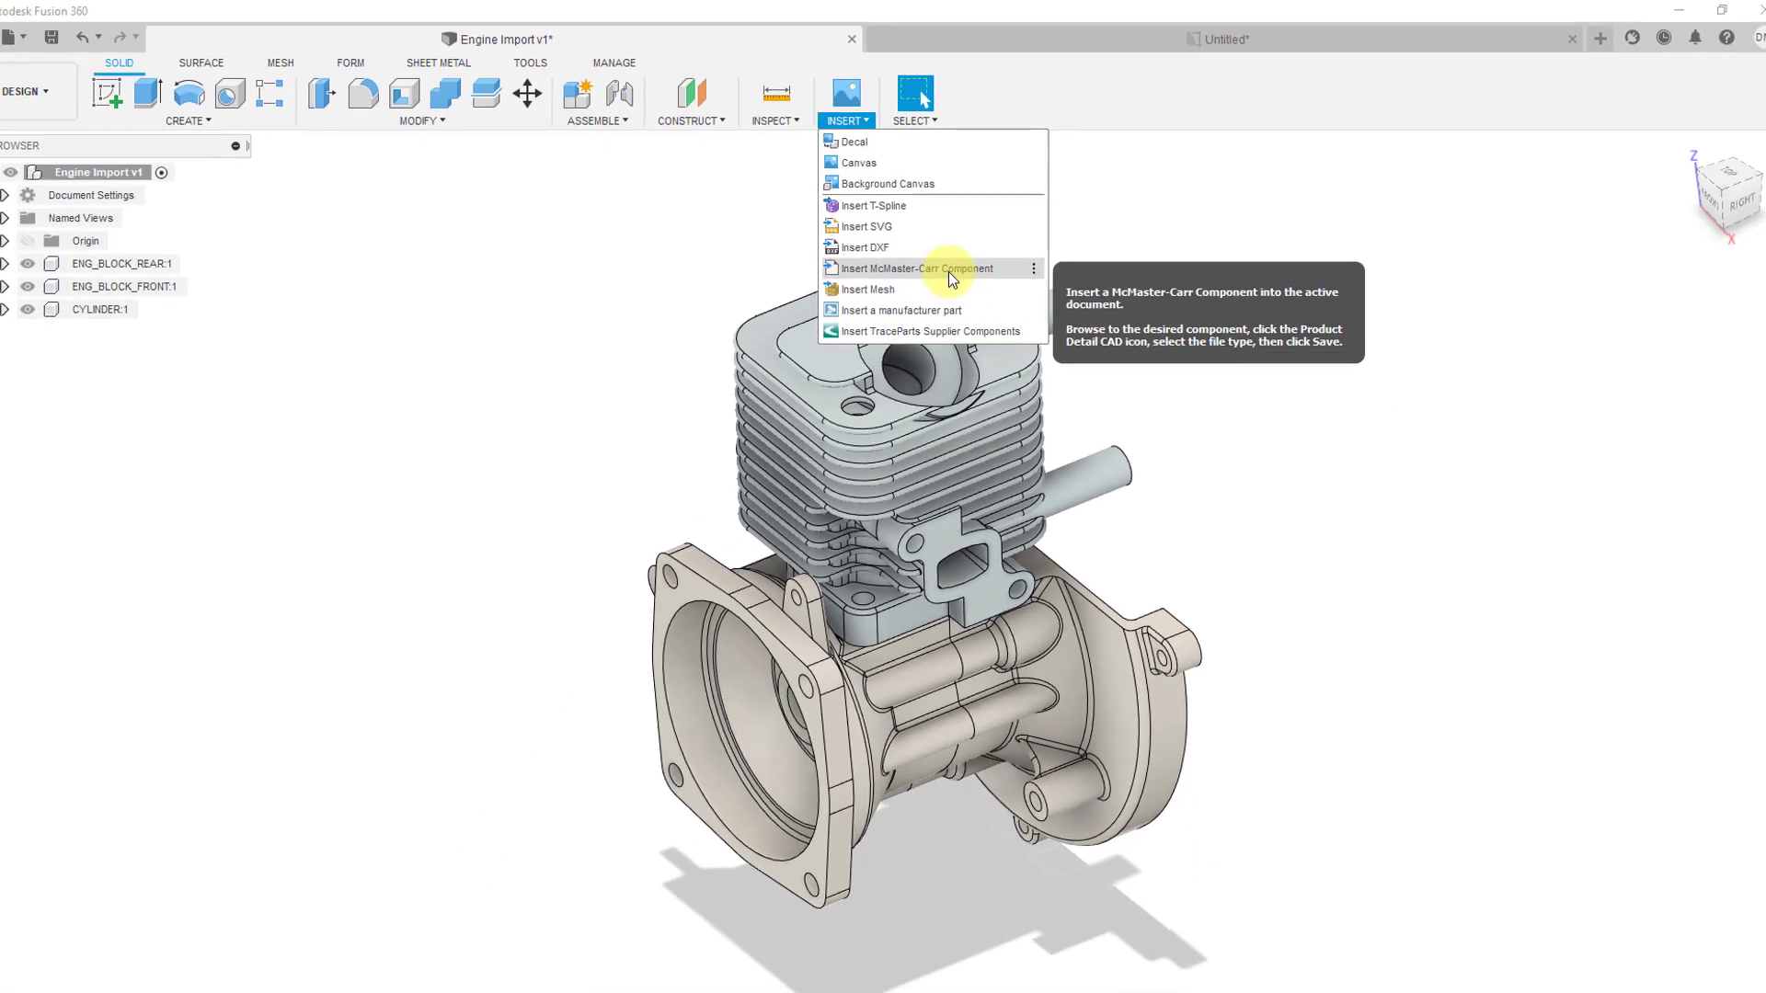
# Step: Open the McMaster-Carr catalog and browse Screws & Bolts to Socket Head Screws
pyautogui.click(953, 262)
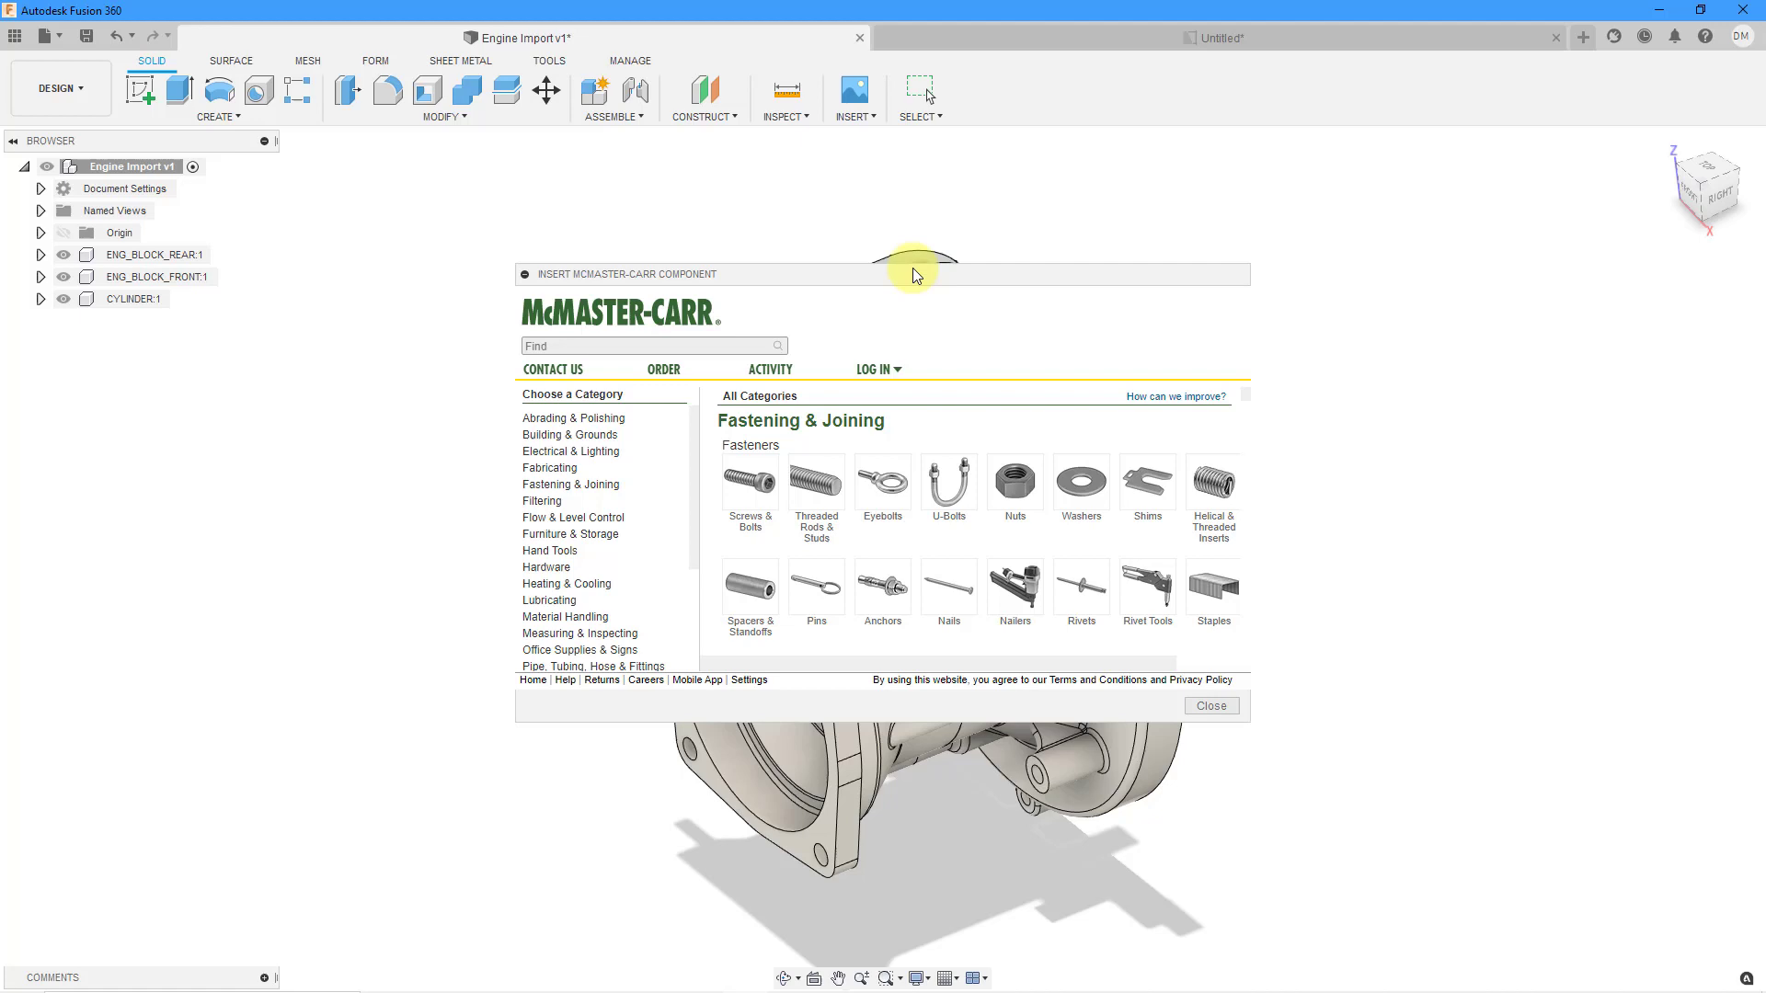
pyautogui.click(752, 485)
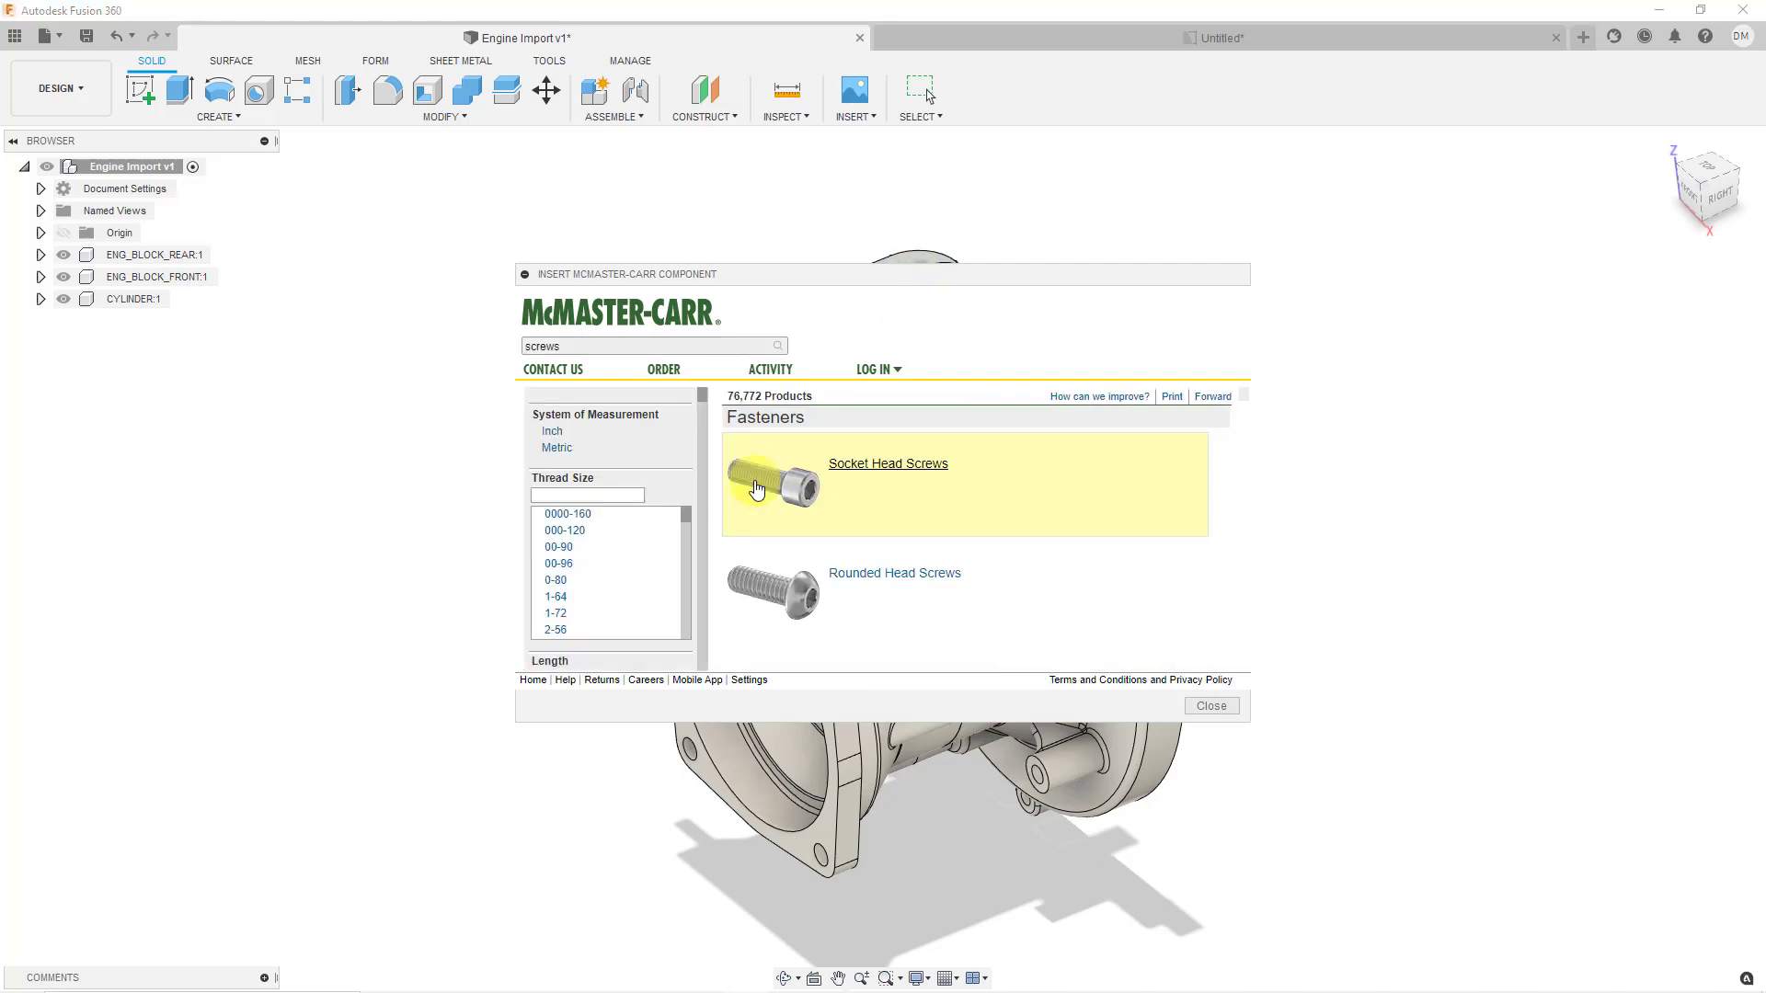
pyautogui.click(761, 476)
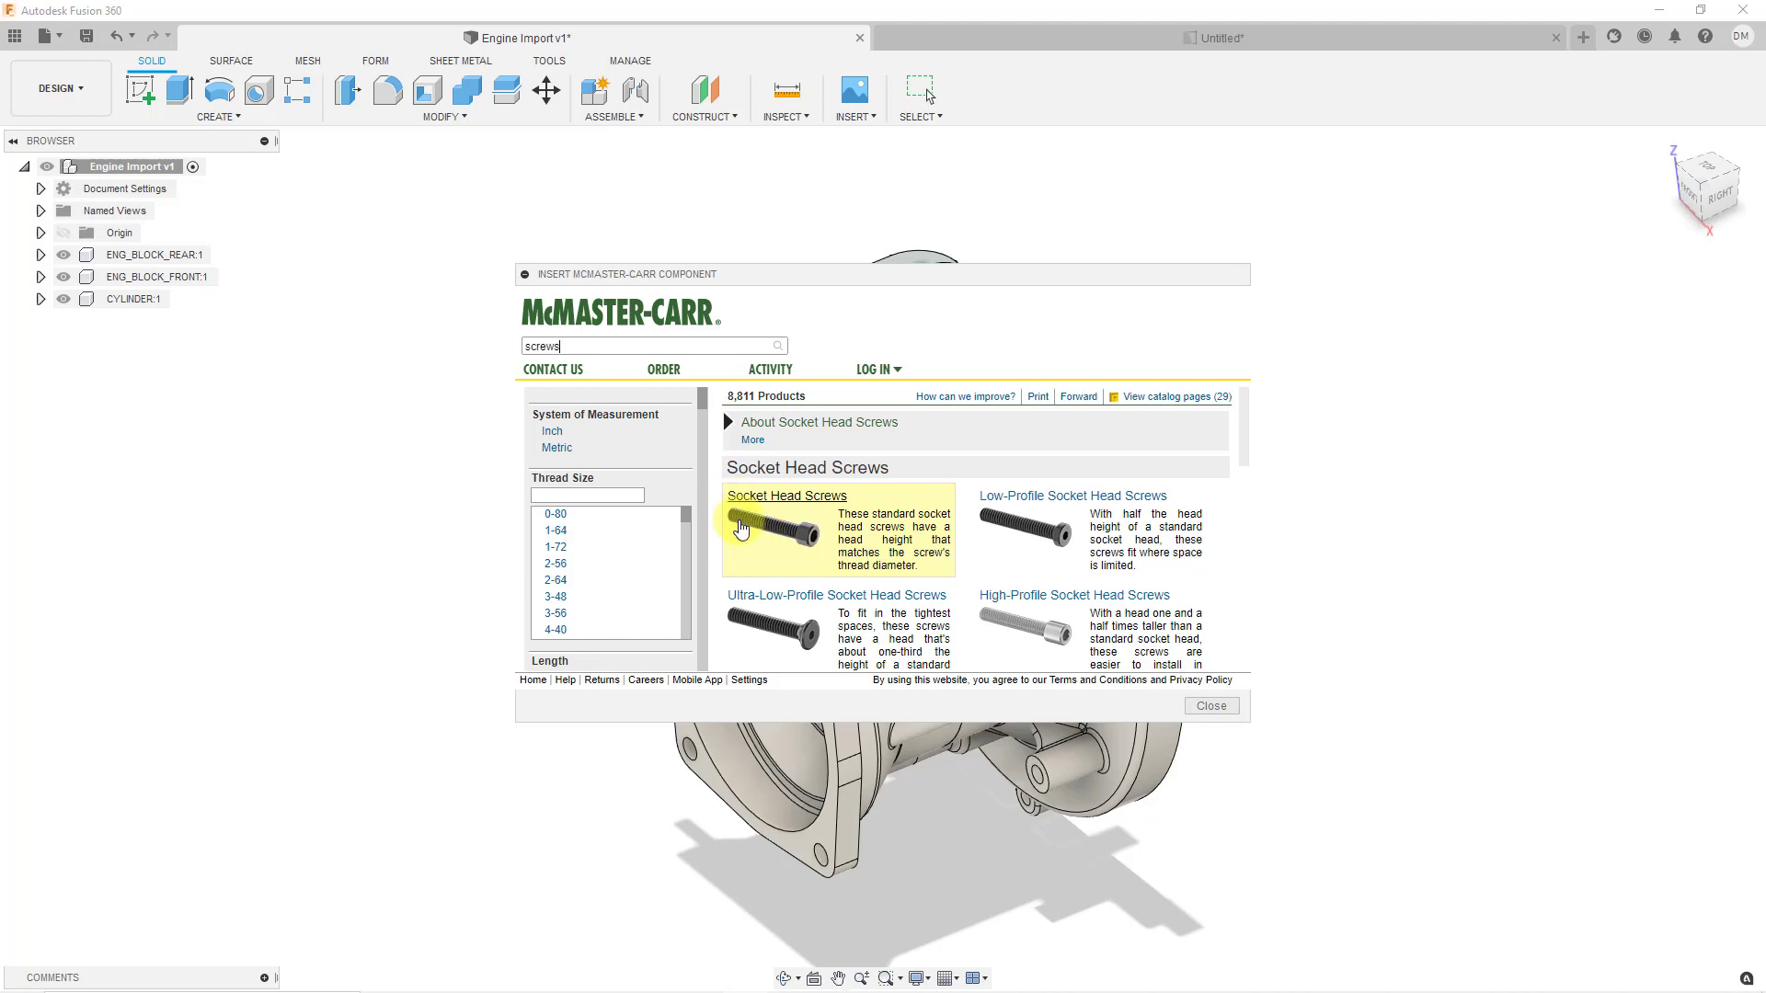
pyautogui.click(780, 504)
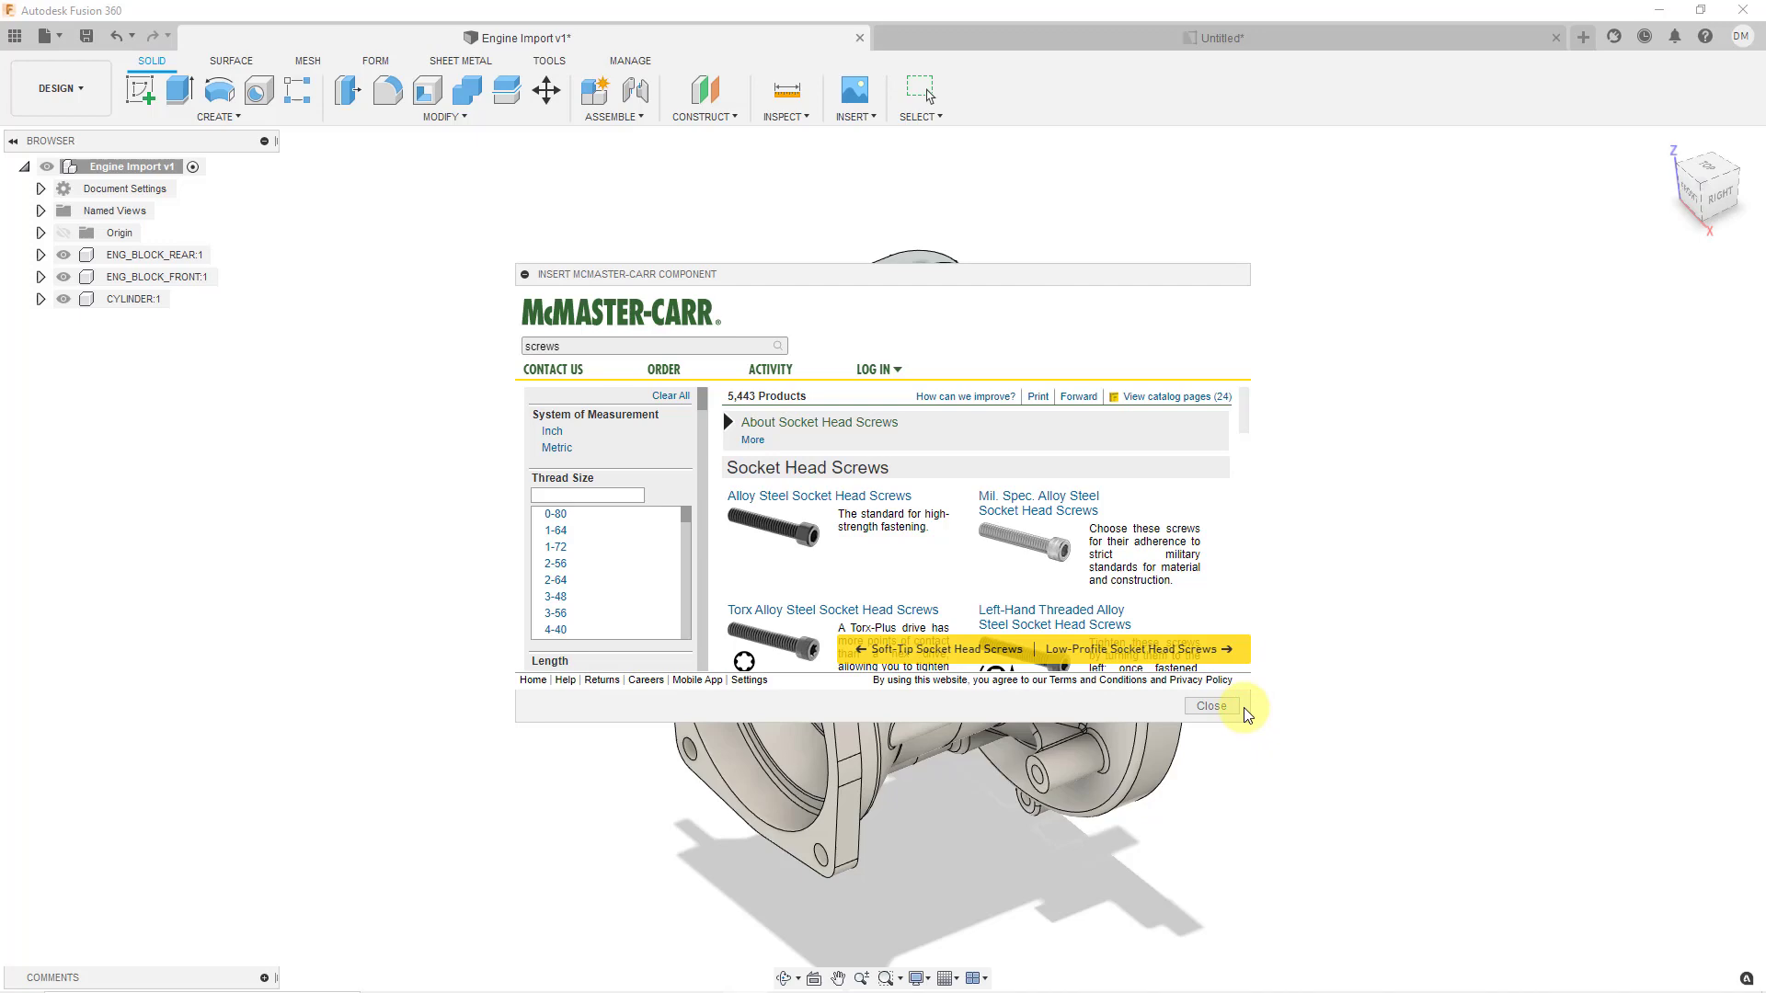
# Step: Enlarge the catalog and narrow it to metric 18-8 stainless steel socket head screws
pyautogui.moveTo(1250, 722); pyautogui.dragTo(1398, 853)
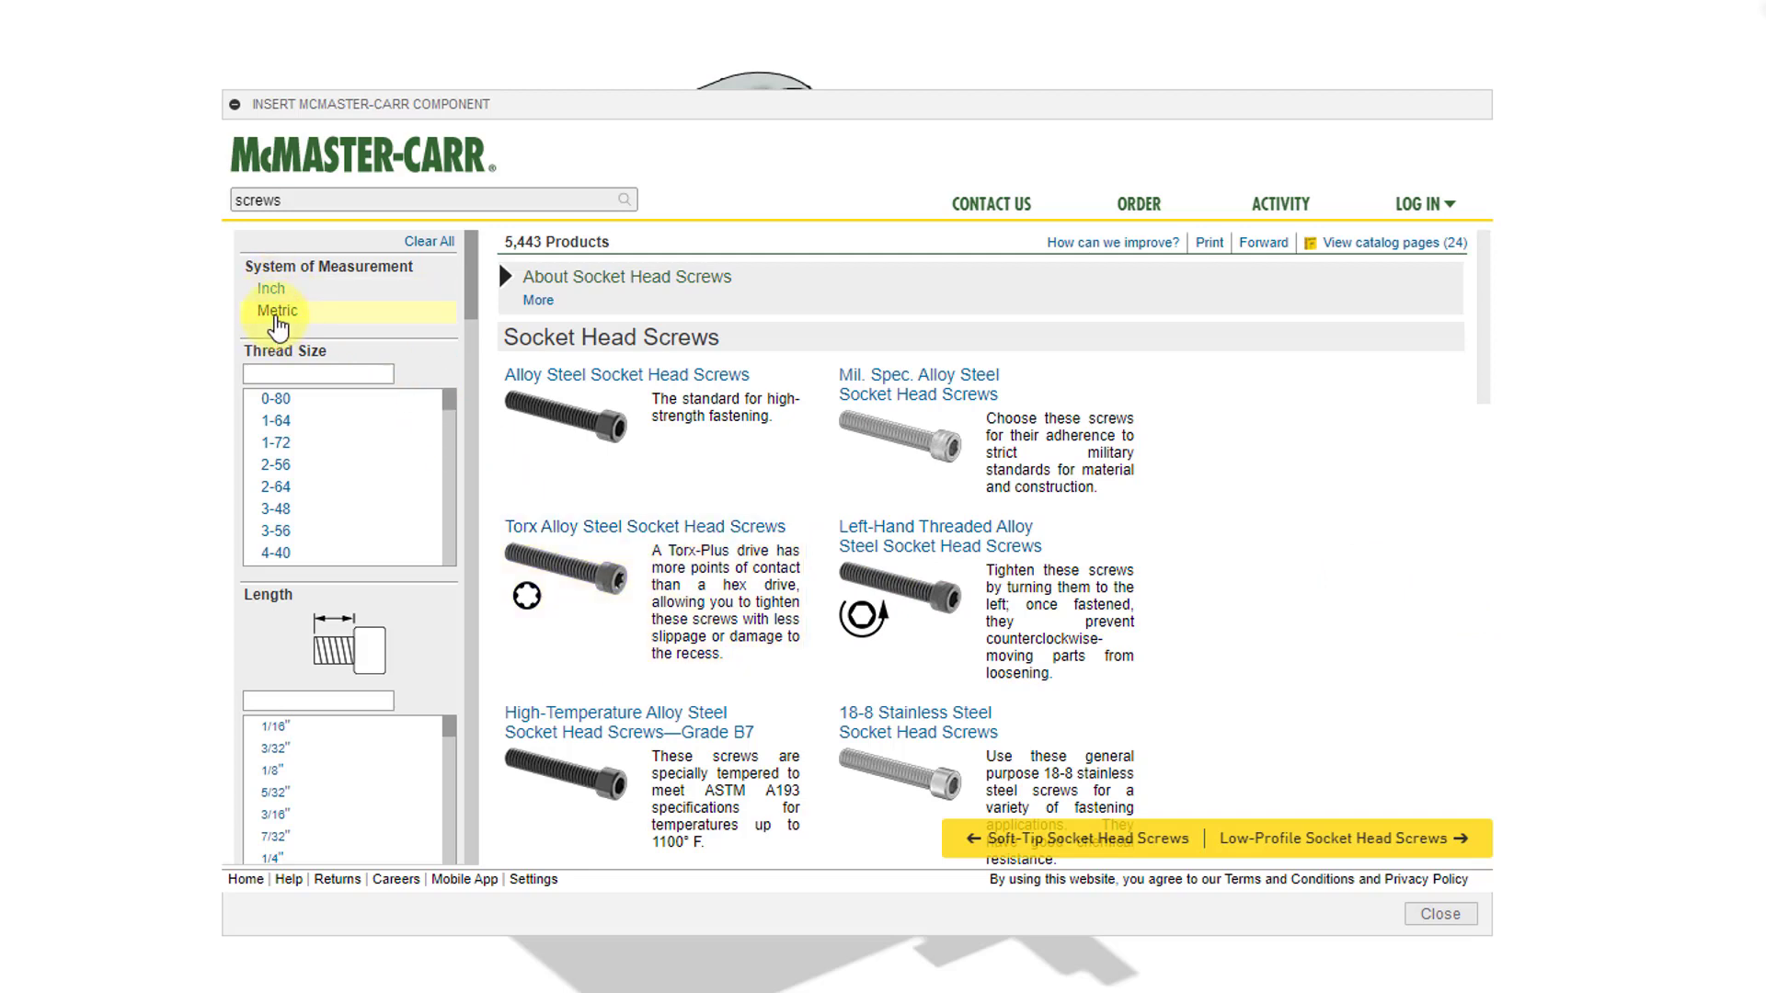
pyautogui.click(276, 315)
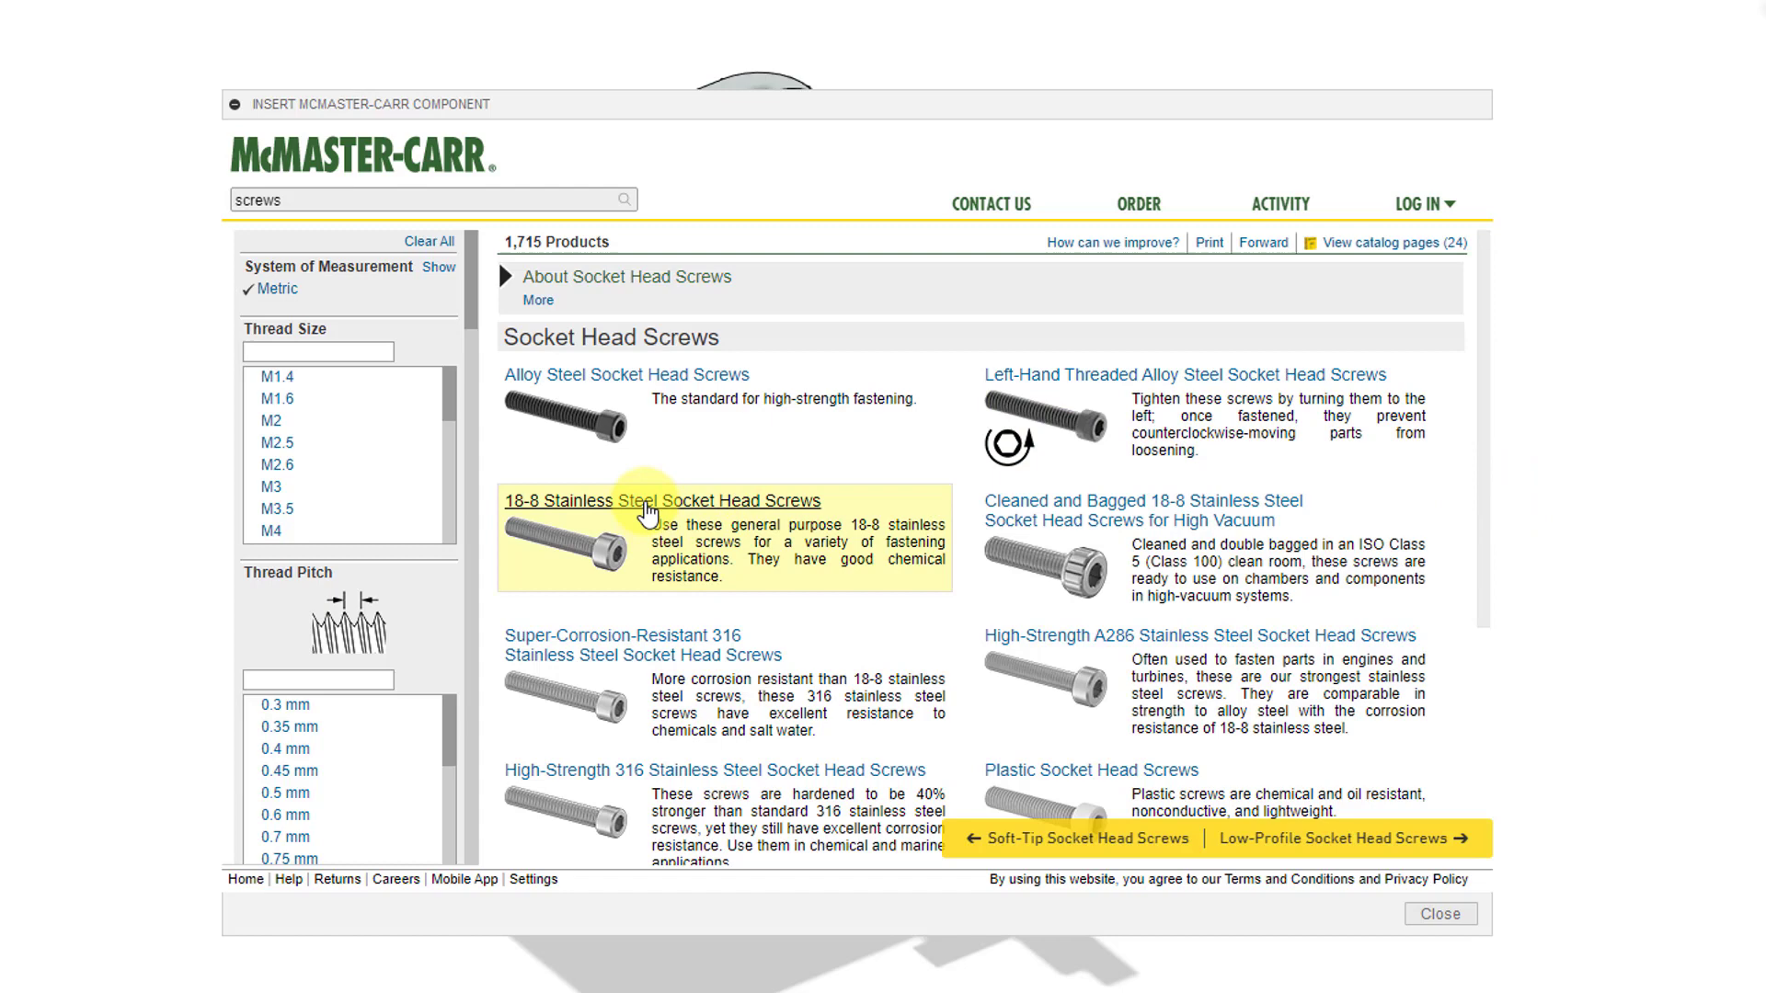
pyautogui.click(648, 508)
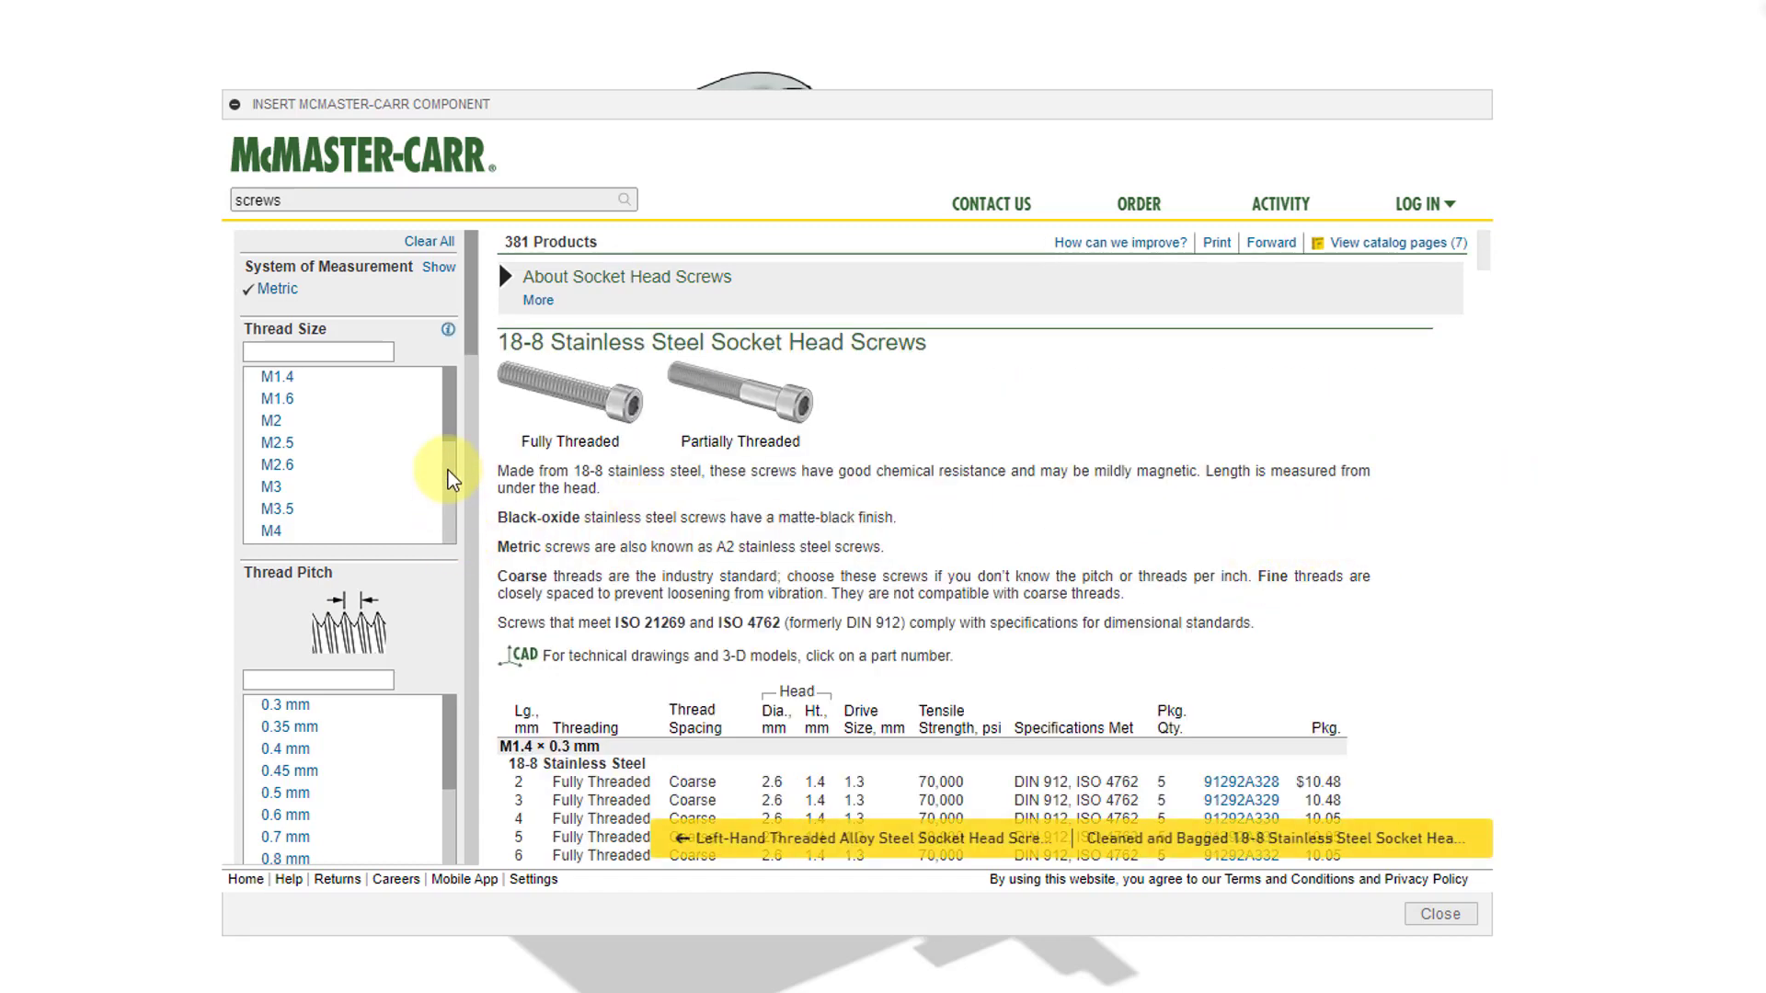
# Step: Filter the screws to M5 thread size and 20mm length
pyautogui.moveTo(457, 429); pyautogui.dragTo(471, 478)
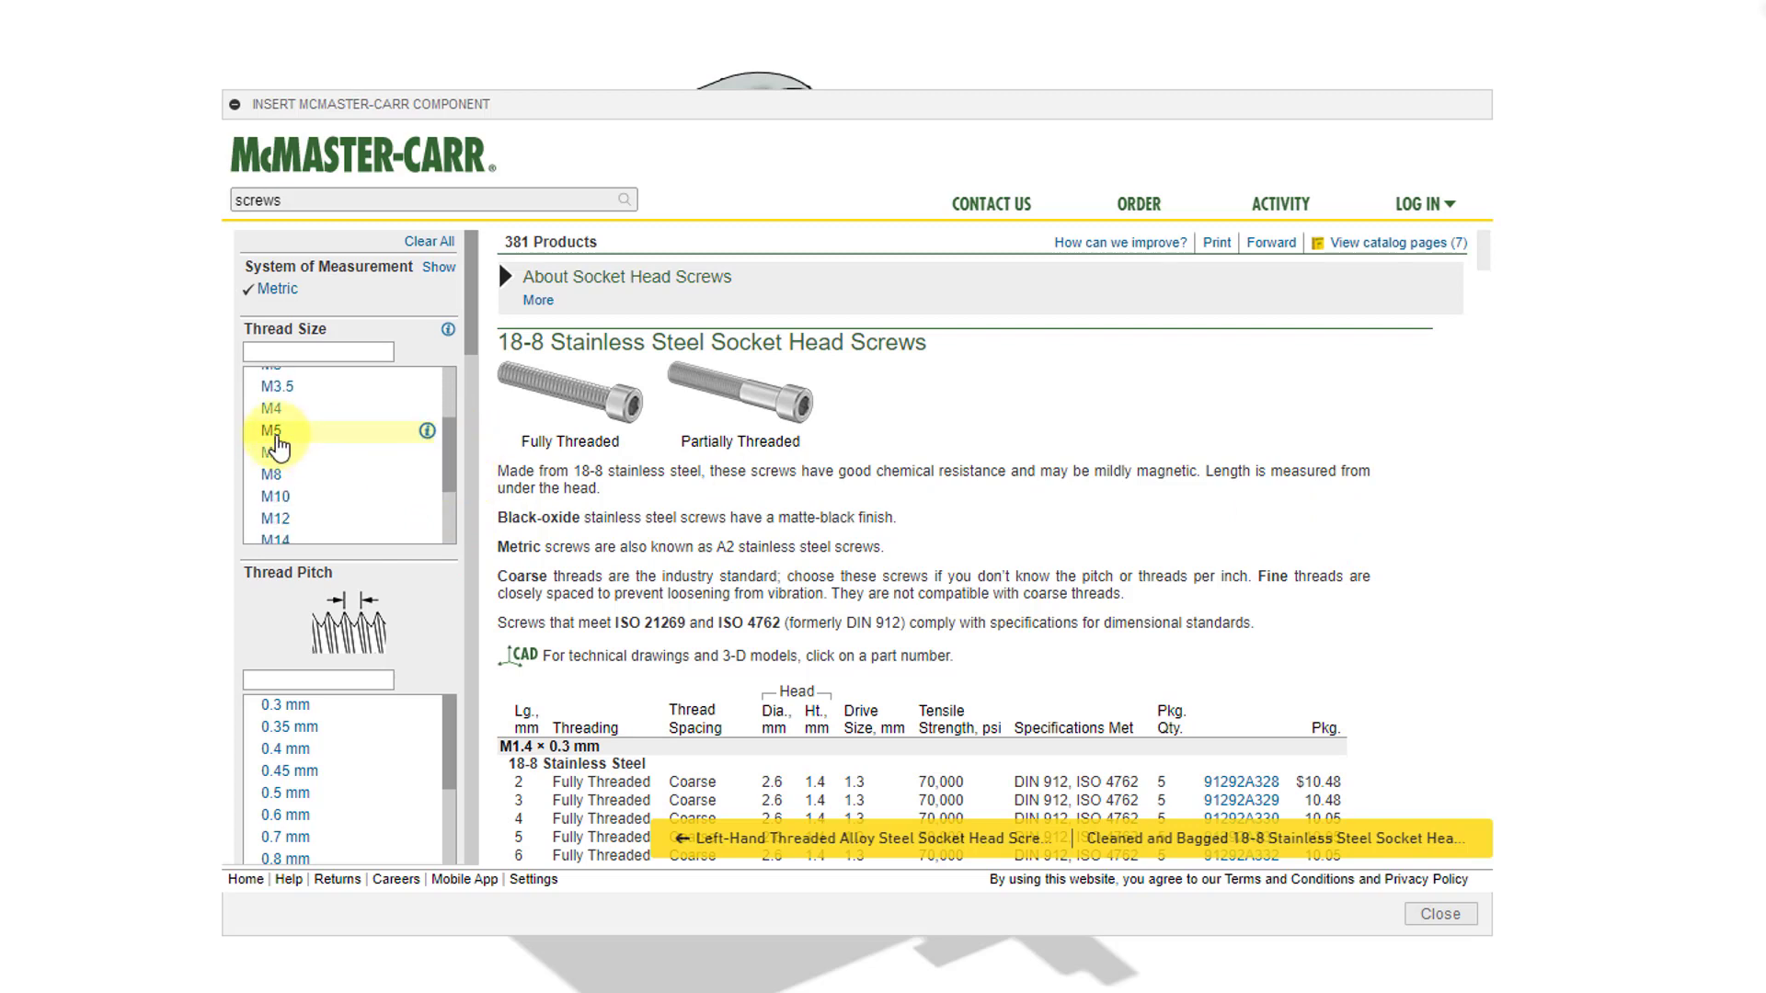
pyautogui.click(272, 431)
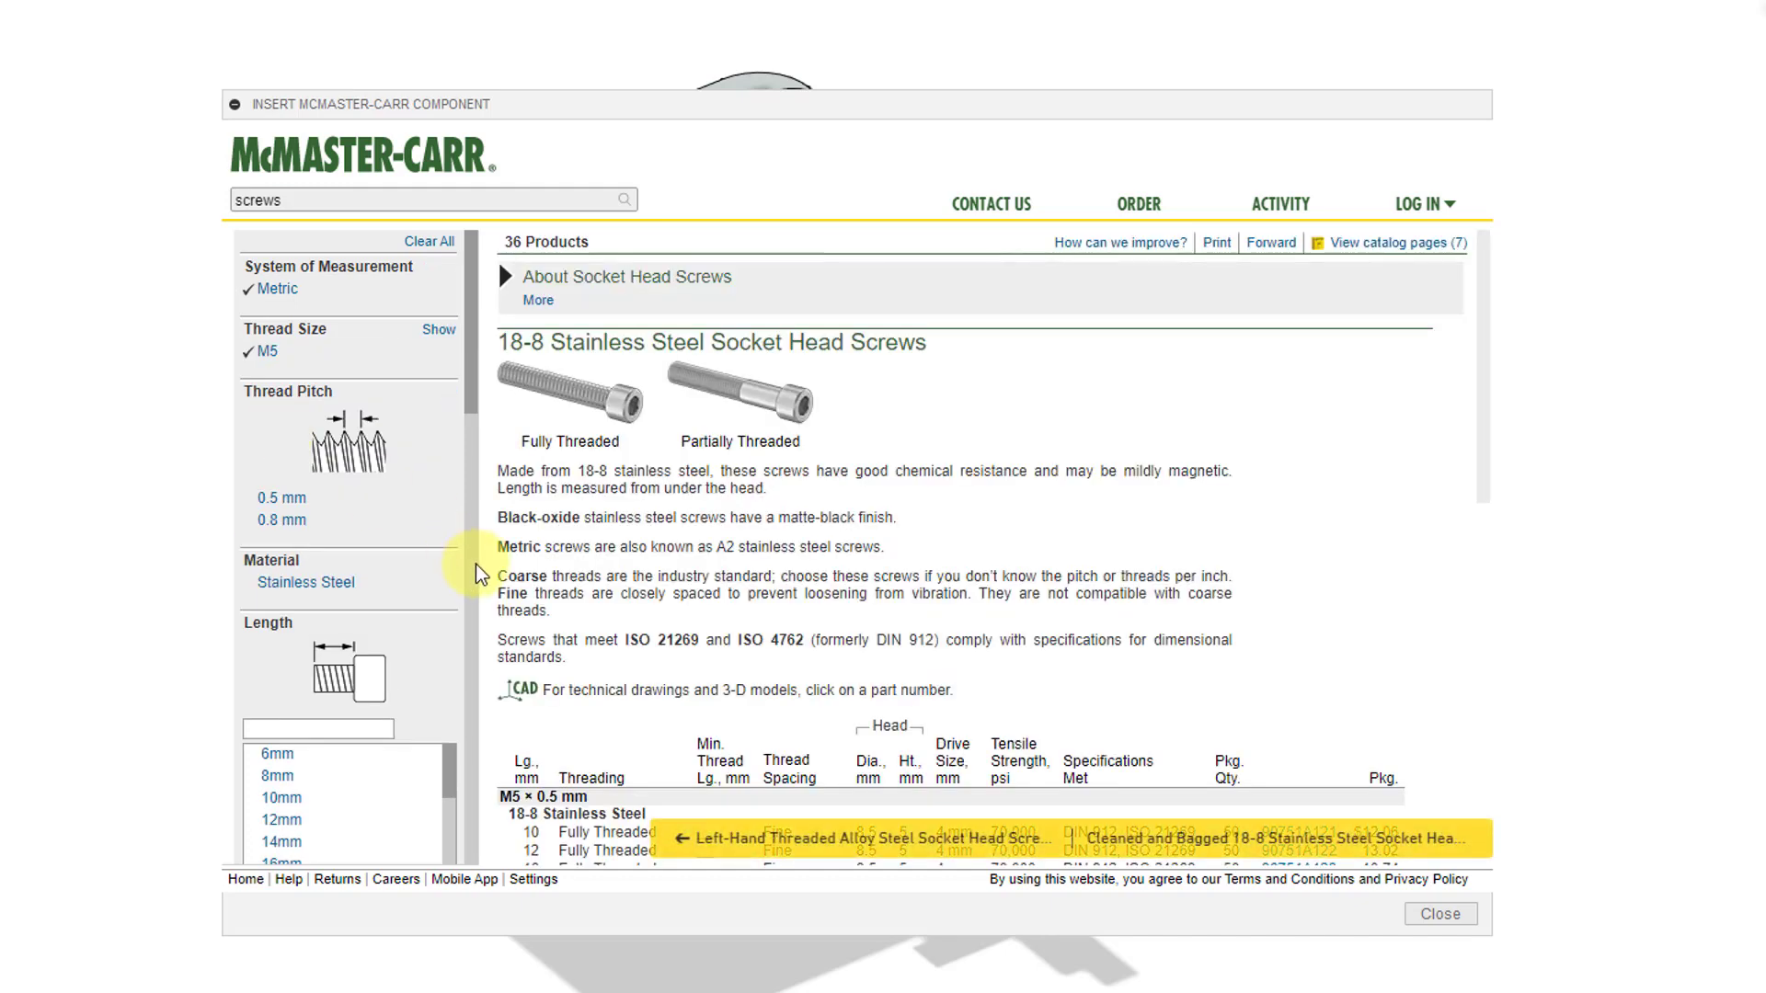
pyautogui.scroll(-2, 483, 460)
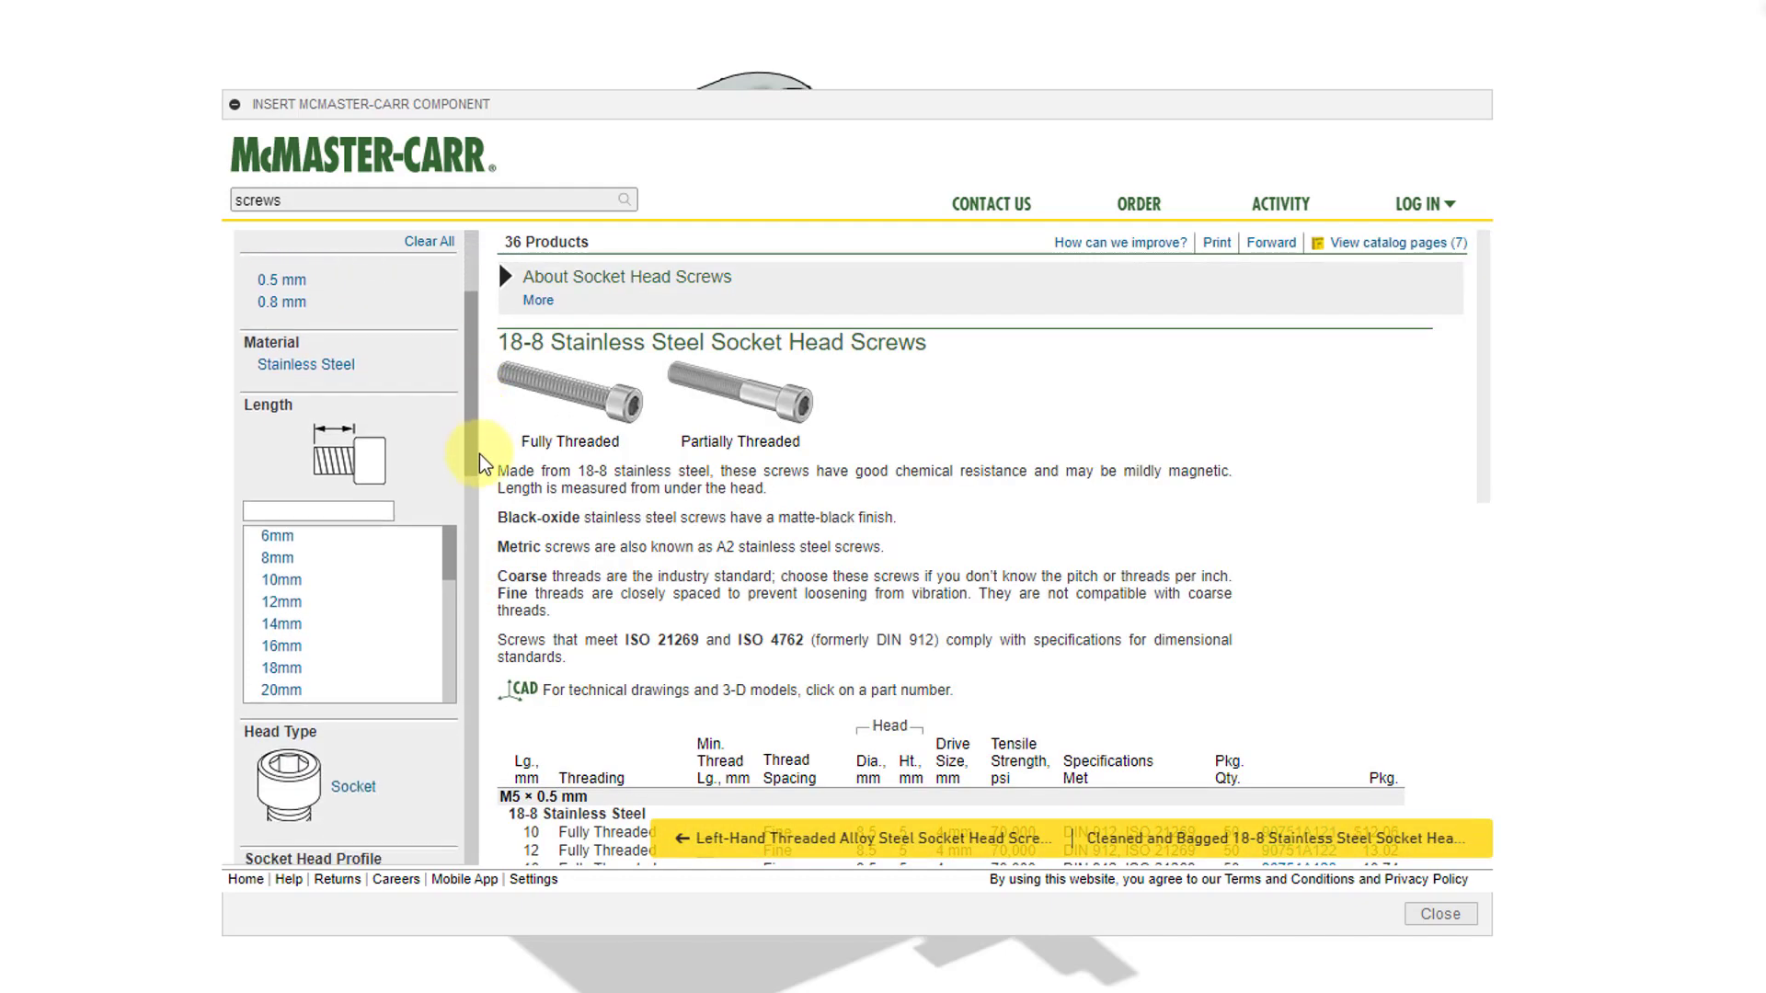
pyautogui.scroll(-1, 478, 460)
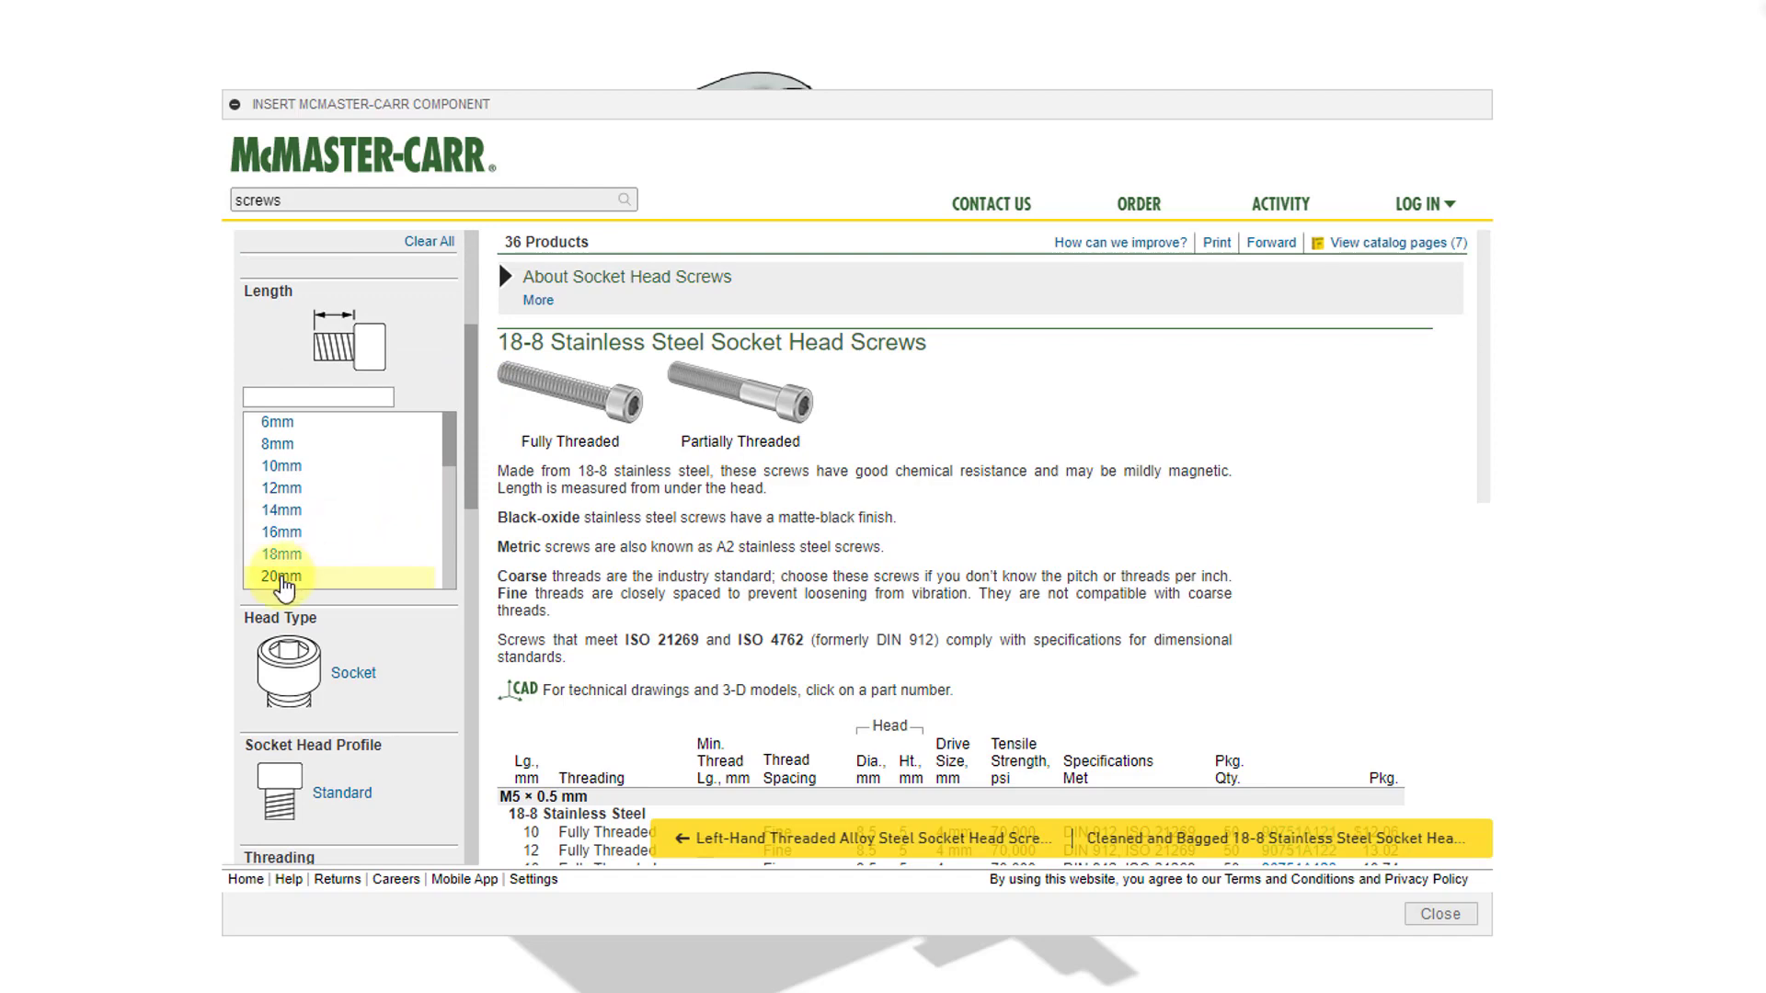
pyautogui.click(280, 577)
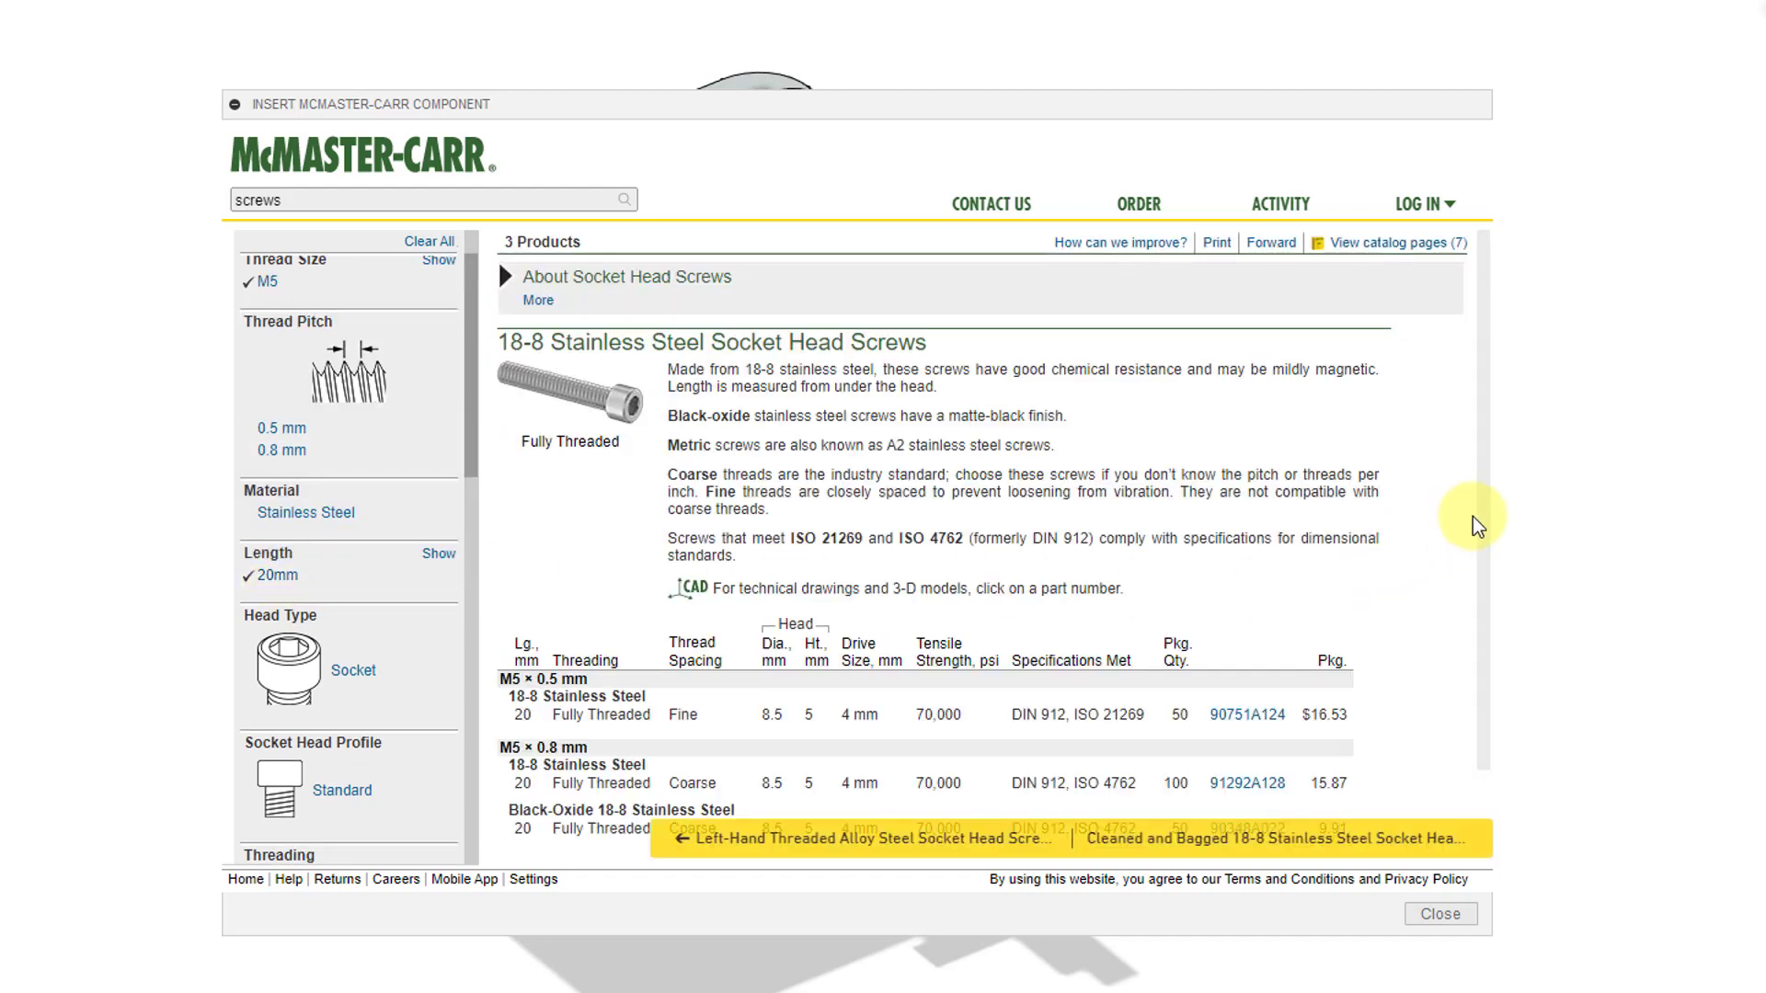
pyautogui.scroll(-1, 1477, 542)
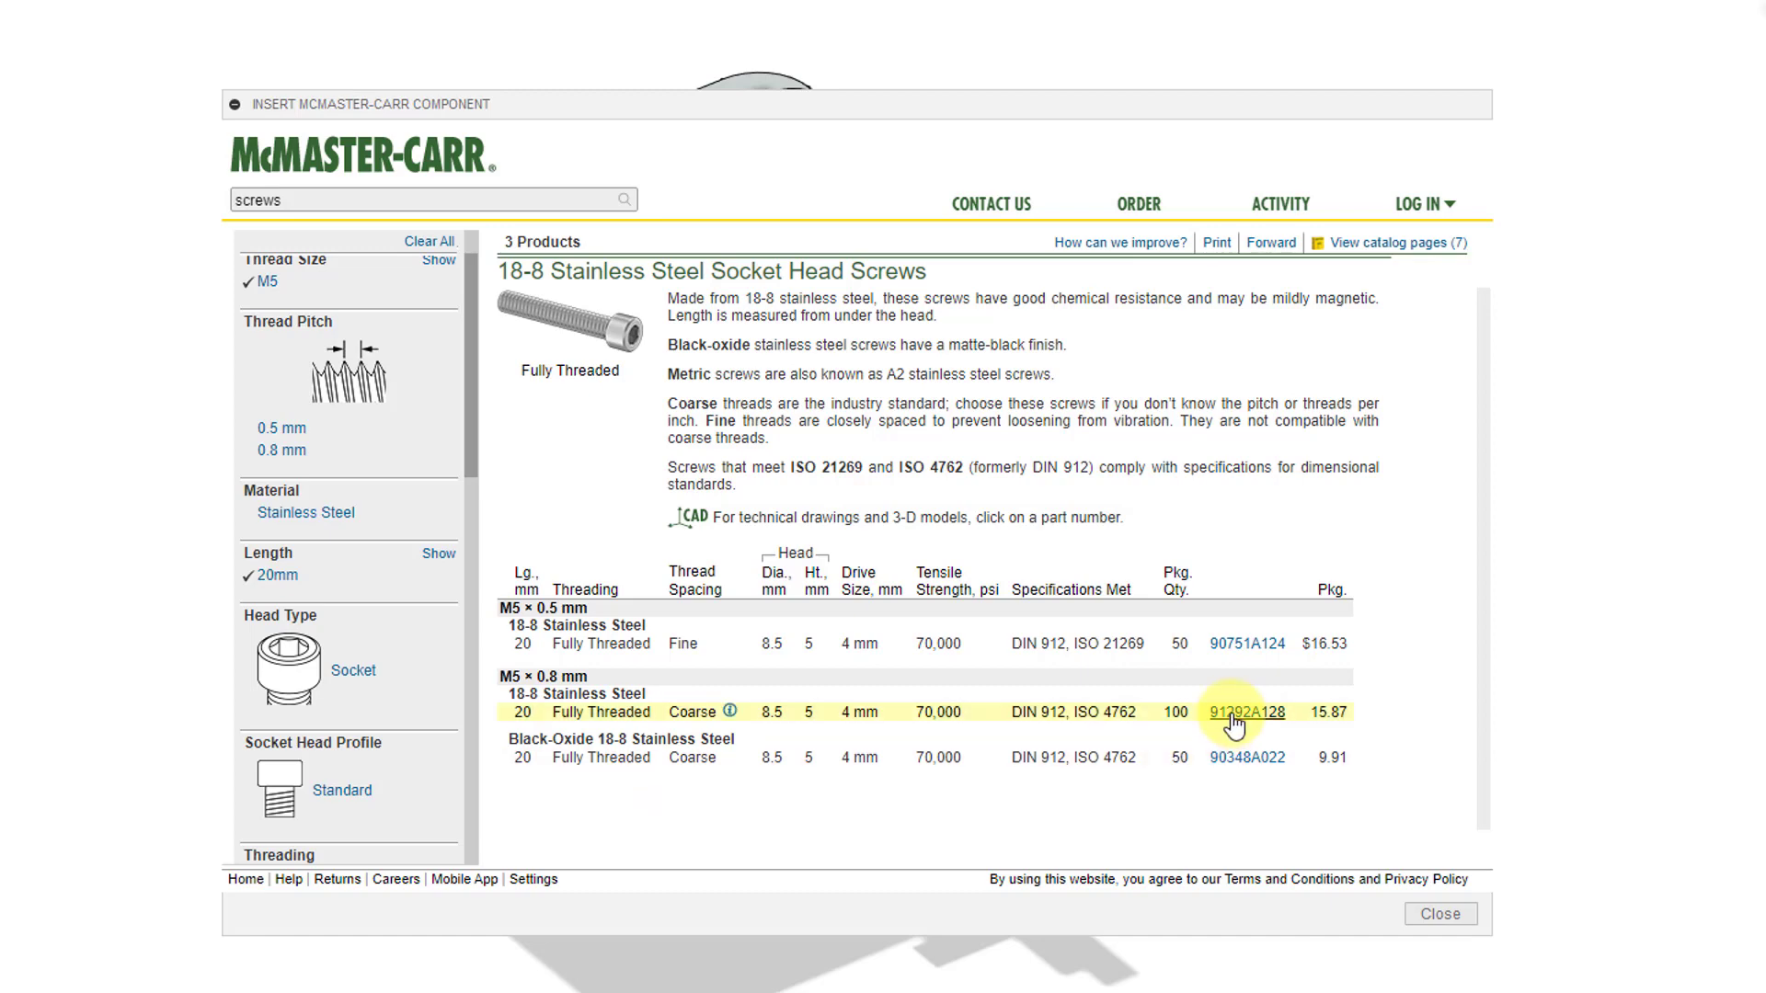
# Step: Open screw 91292A128 and keep 3-D STEP as its CAD format
pyautogui.click(1176, 721)
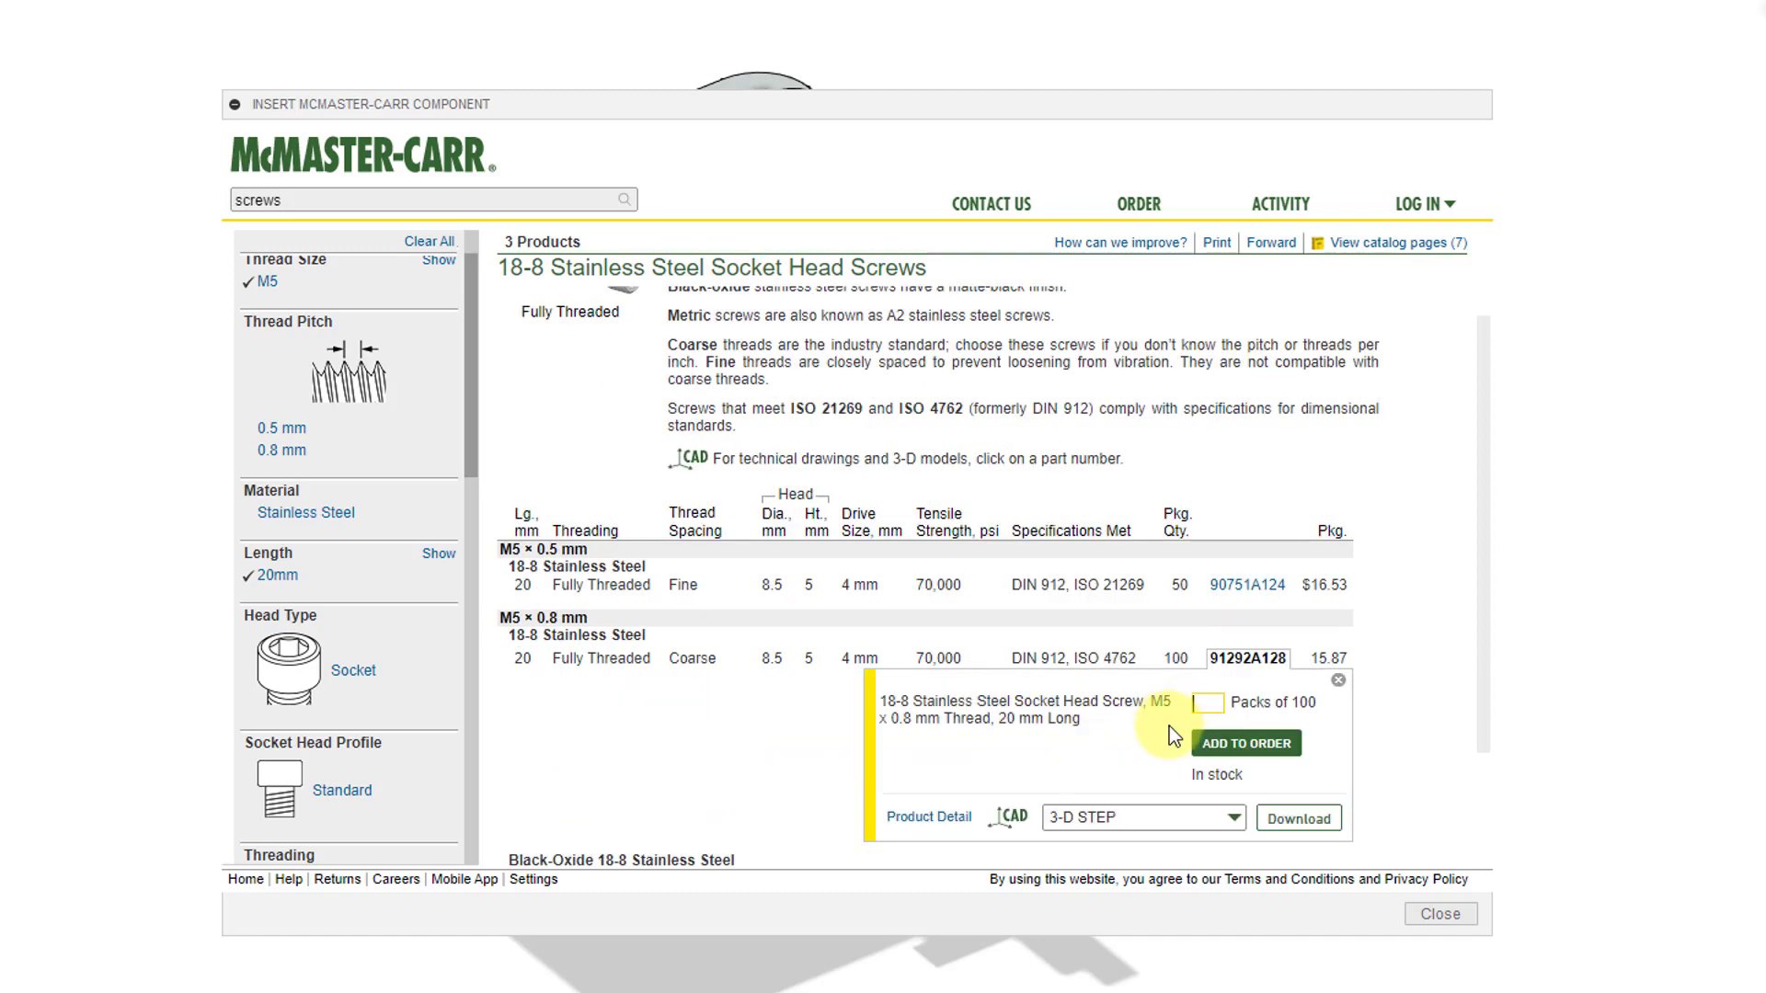
pyautogui.click(1179, 821)
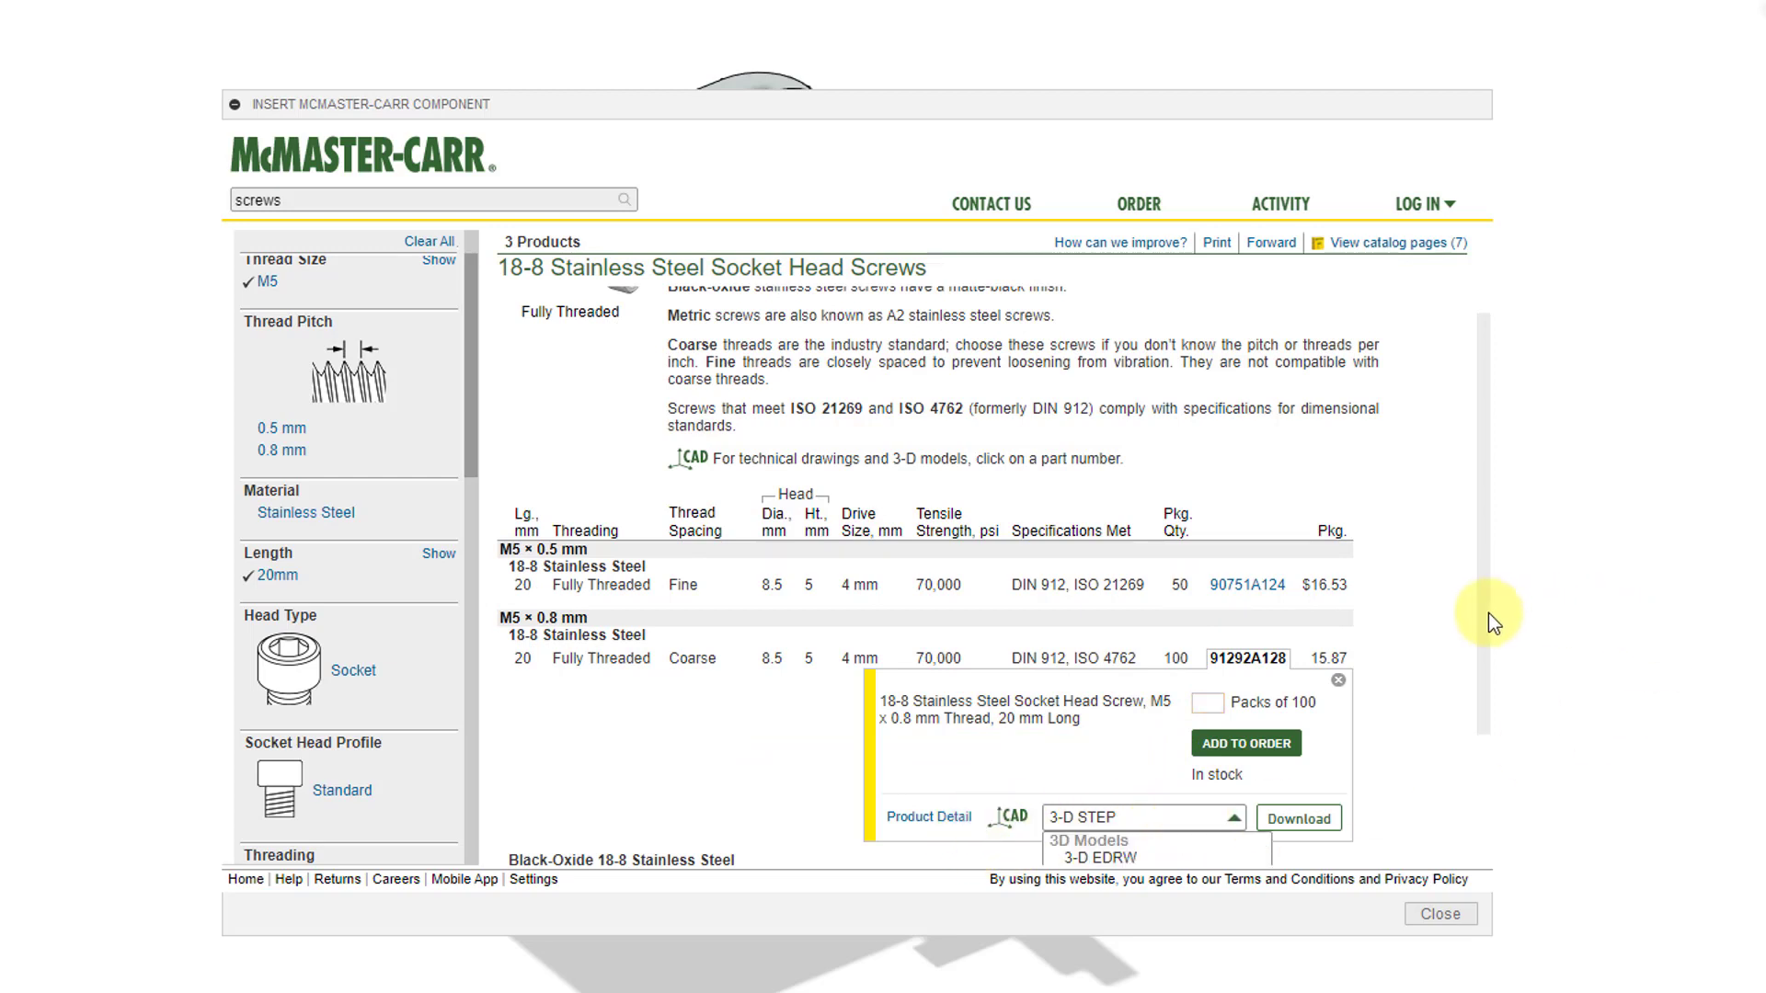
pyautogui.moveTo(1488, 612); pyautogui.dragTo(1468, 760)
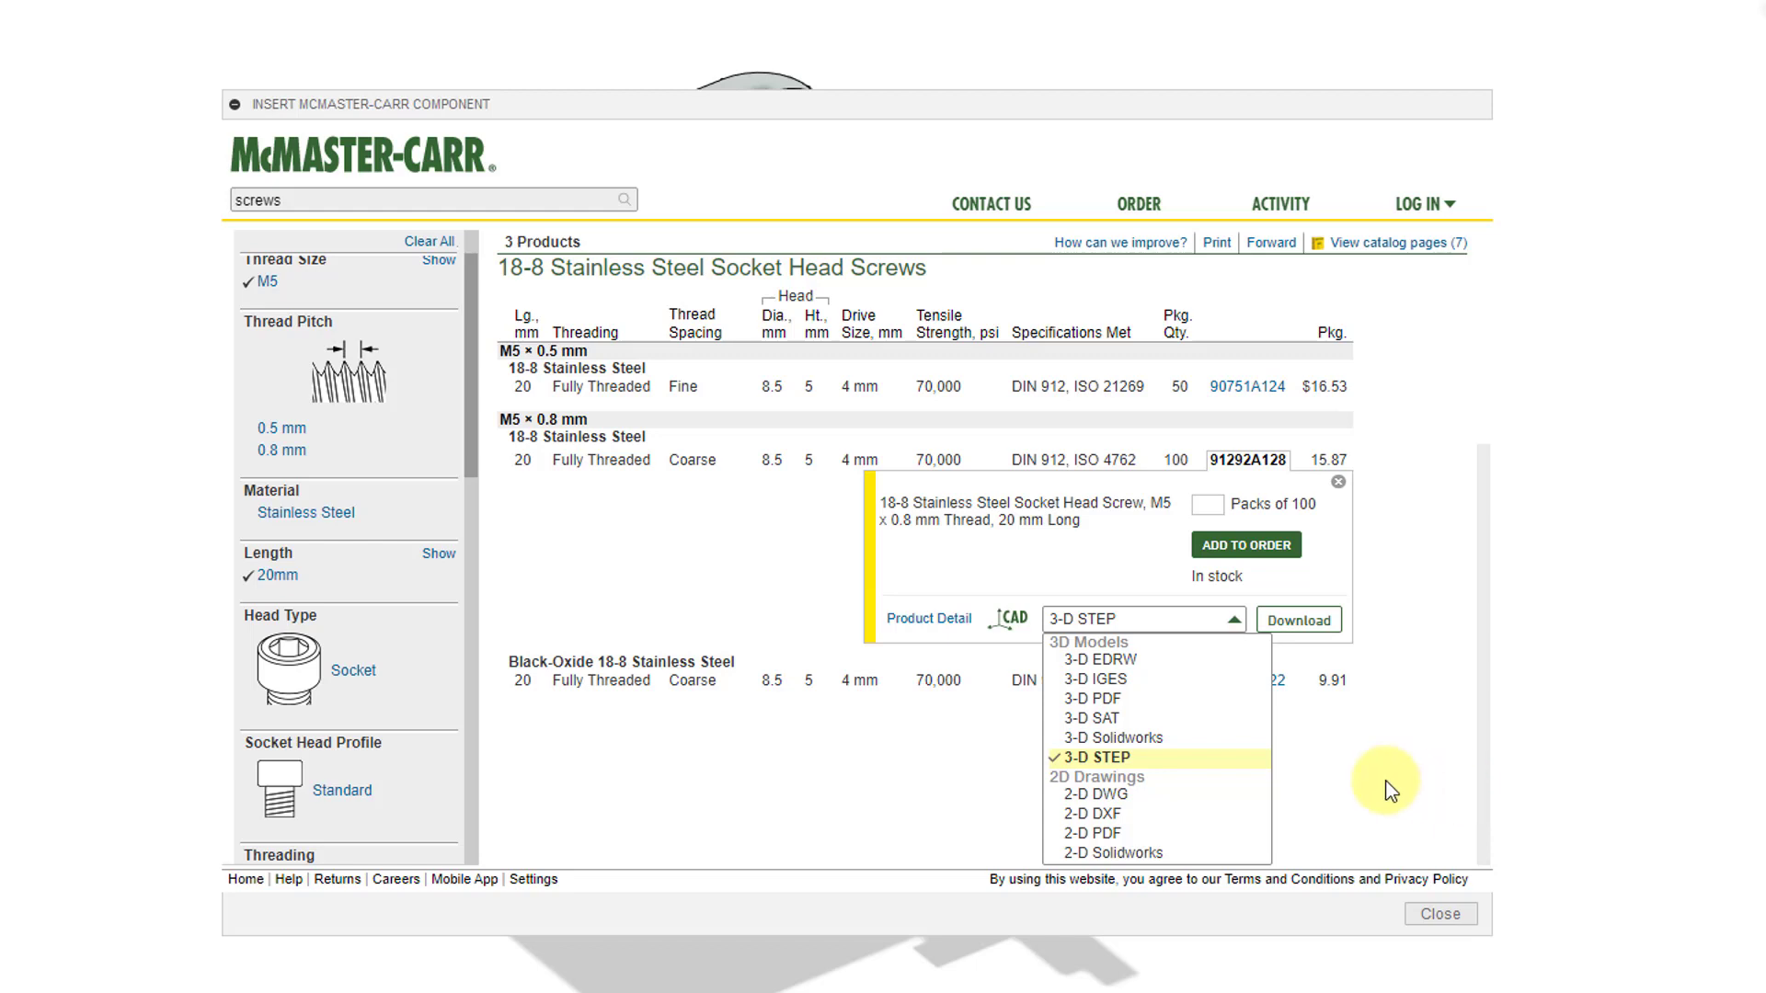
pyautogui.click(1112, 759)
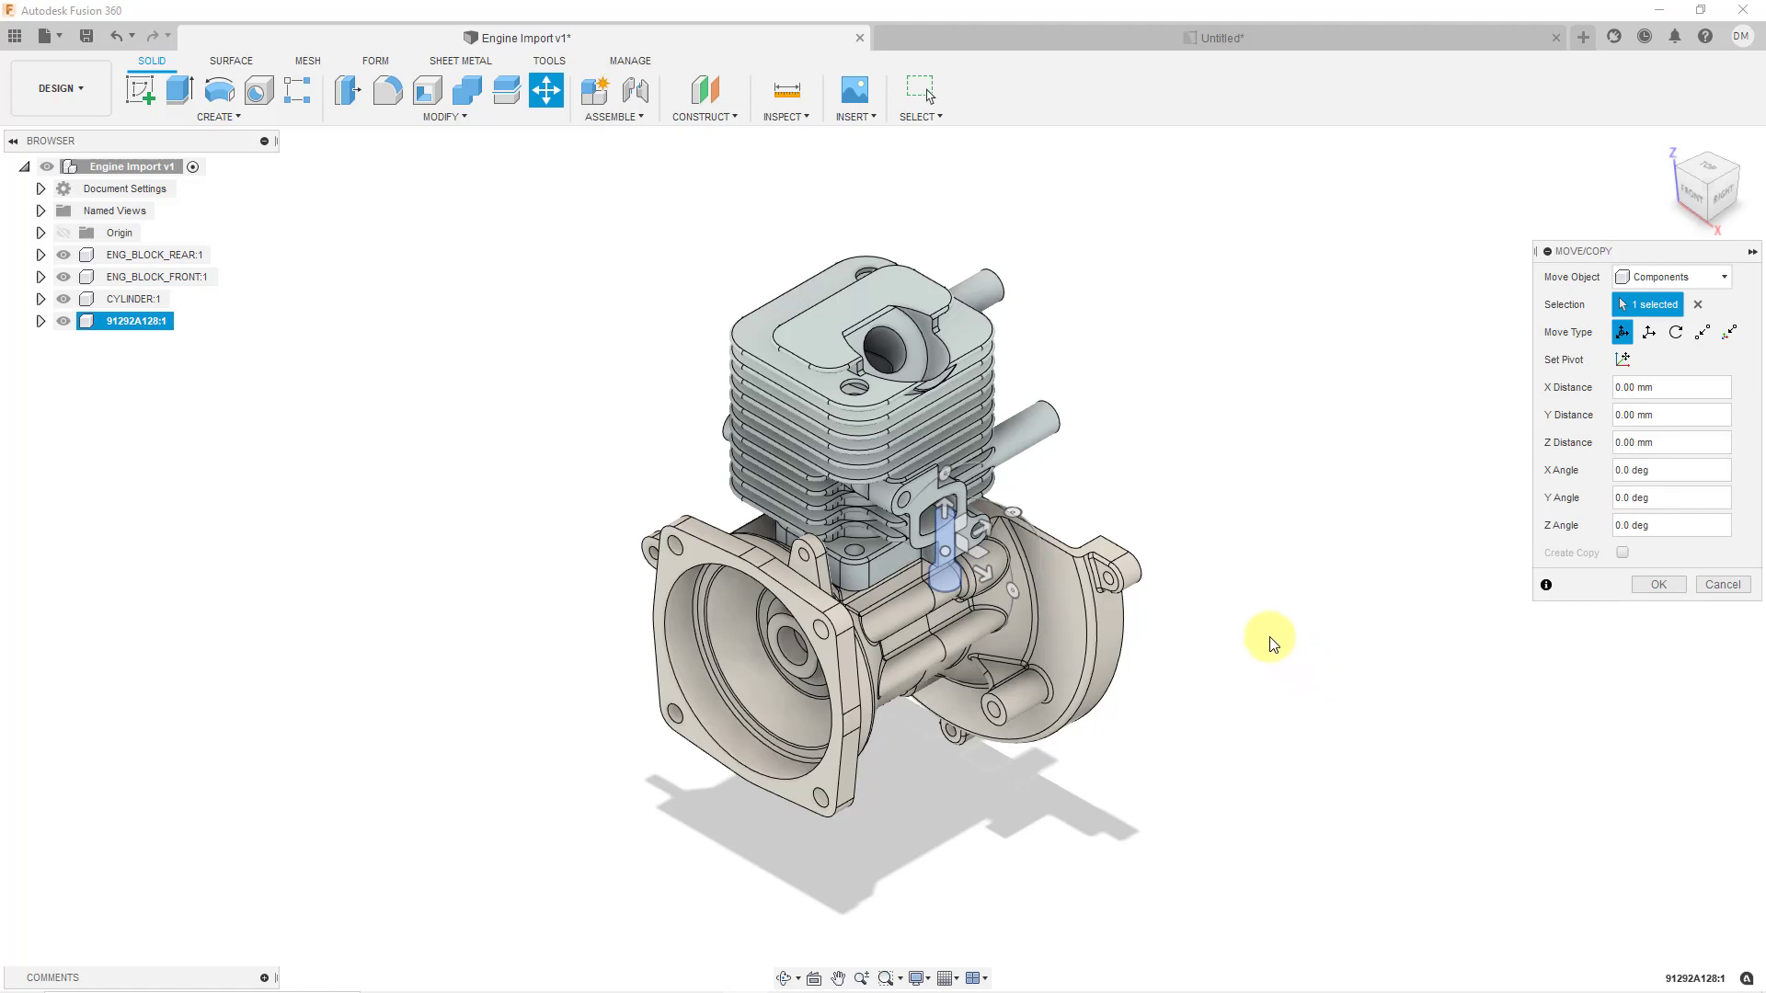
# Step: Move the 91292A128 screw 30 mm along negative X and stand it upright against the engine block
pyautogui.moveTo(985, 577); pyautogui.dragTo(1218, 678)
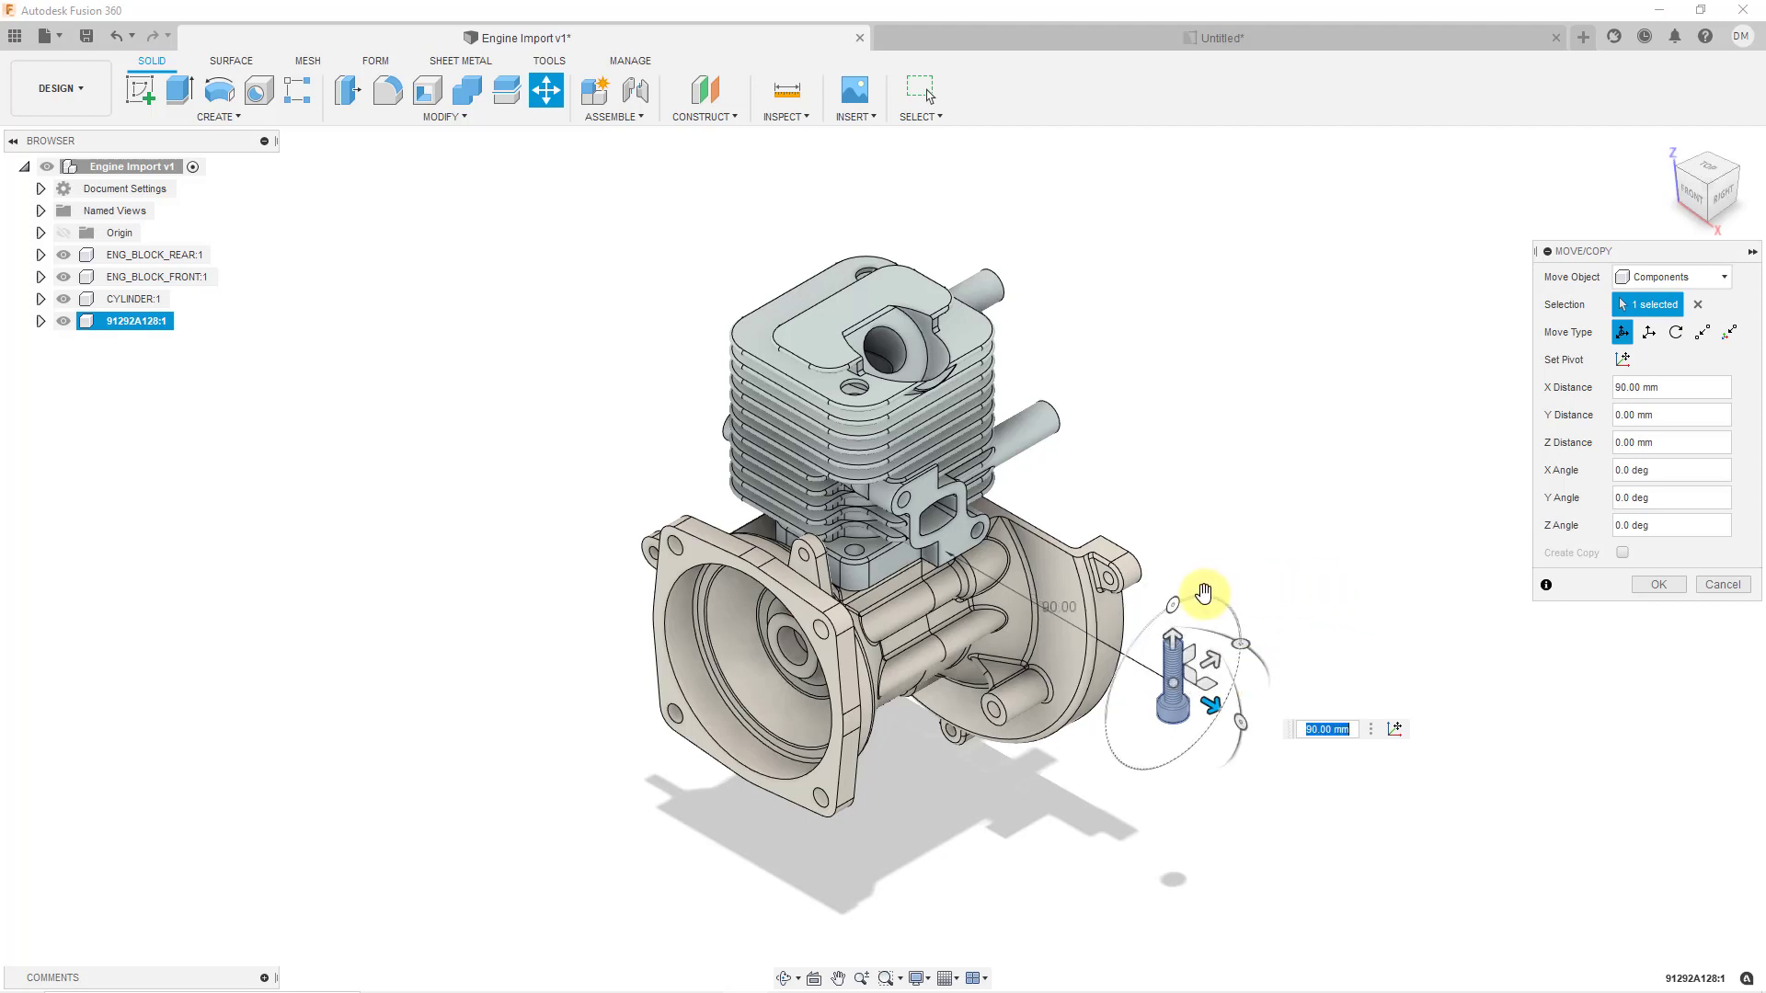
pyautogui.moveTo(1202, 599); pyautogui.dragTo(1206, 809)
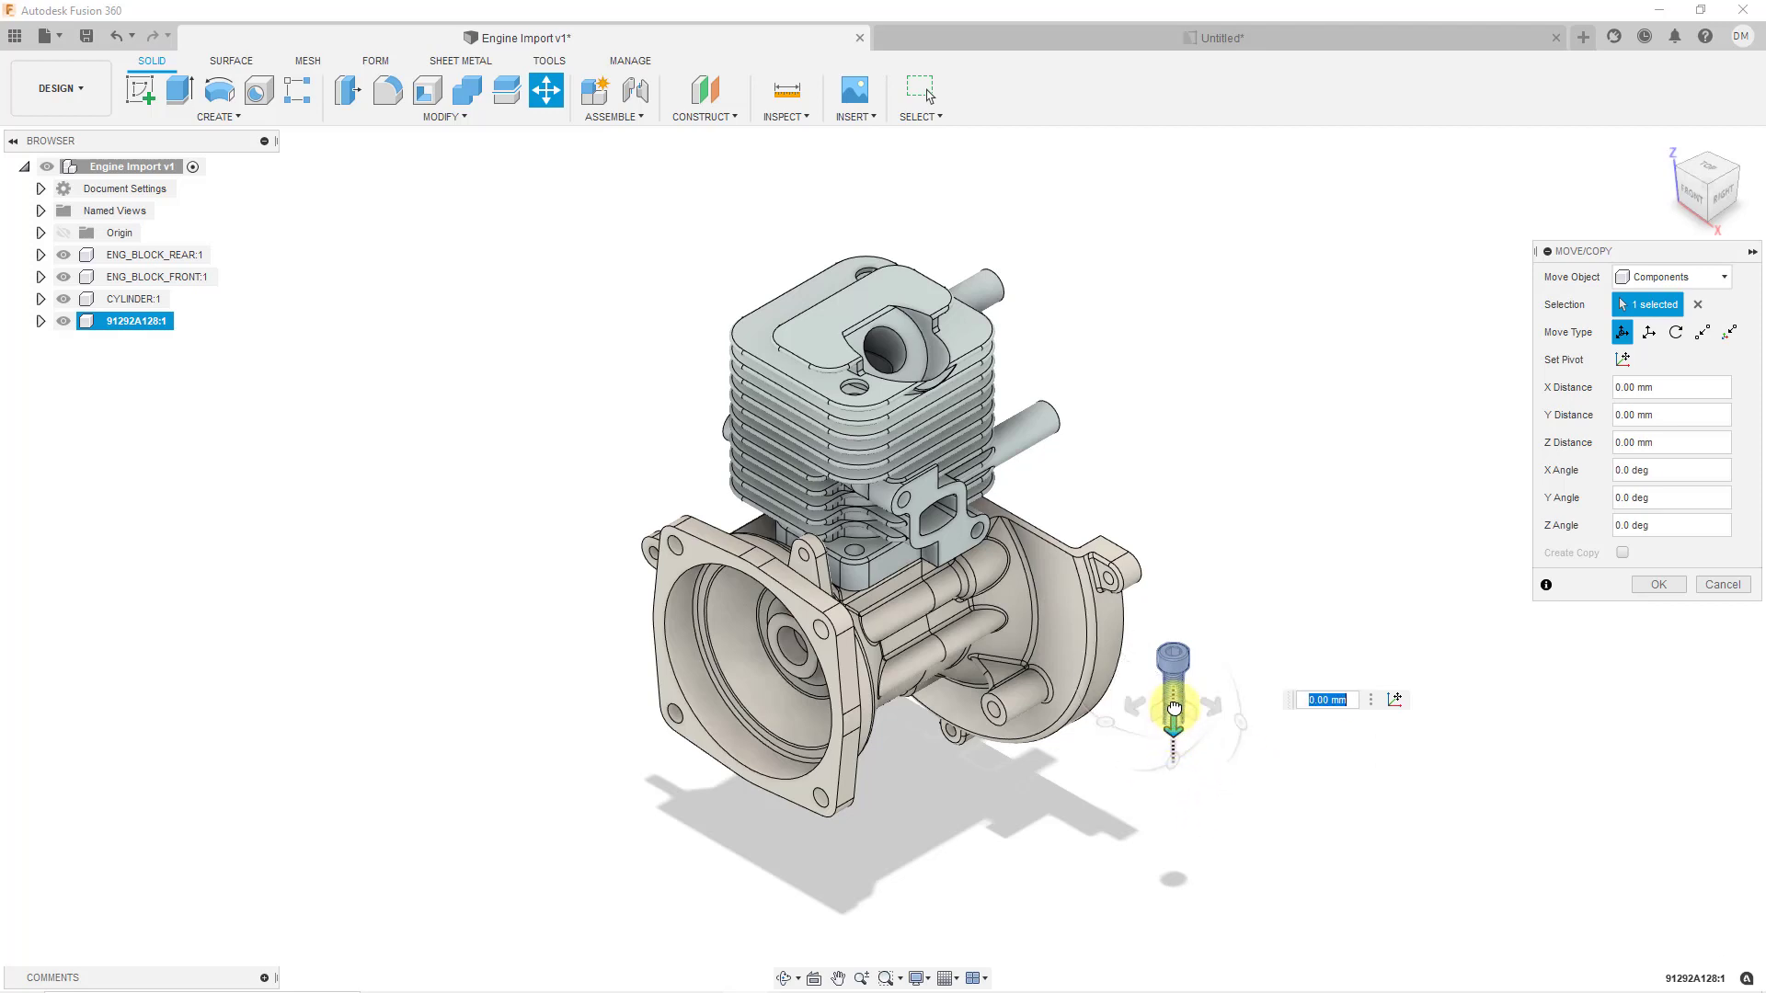
pyautogui.moveTo(1174, 707); pyautogui.dragTo(957, 698)
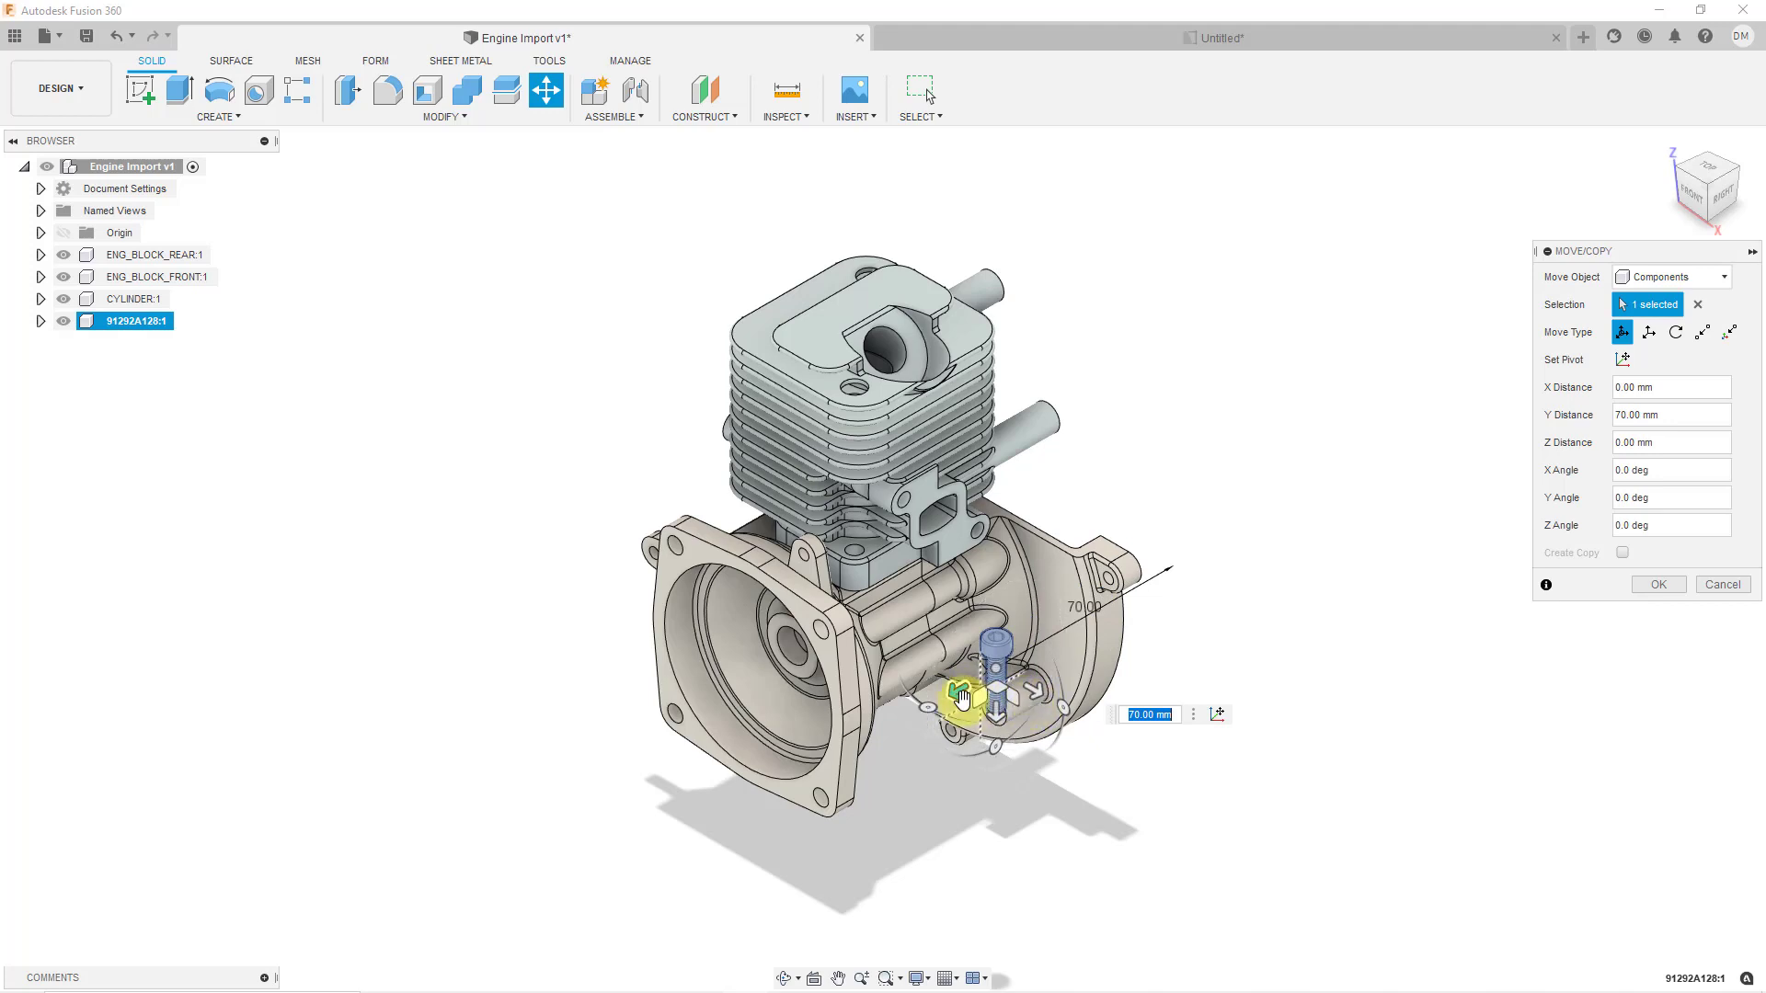
pyautogui.moveTo(1033, 702); pyautogui.dragTo(950, 676)
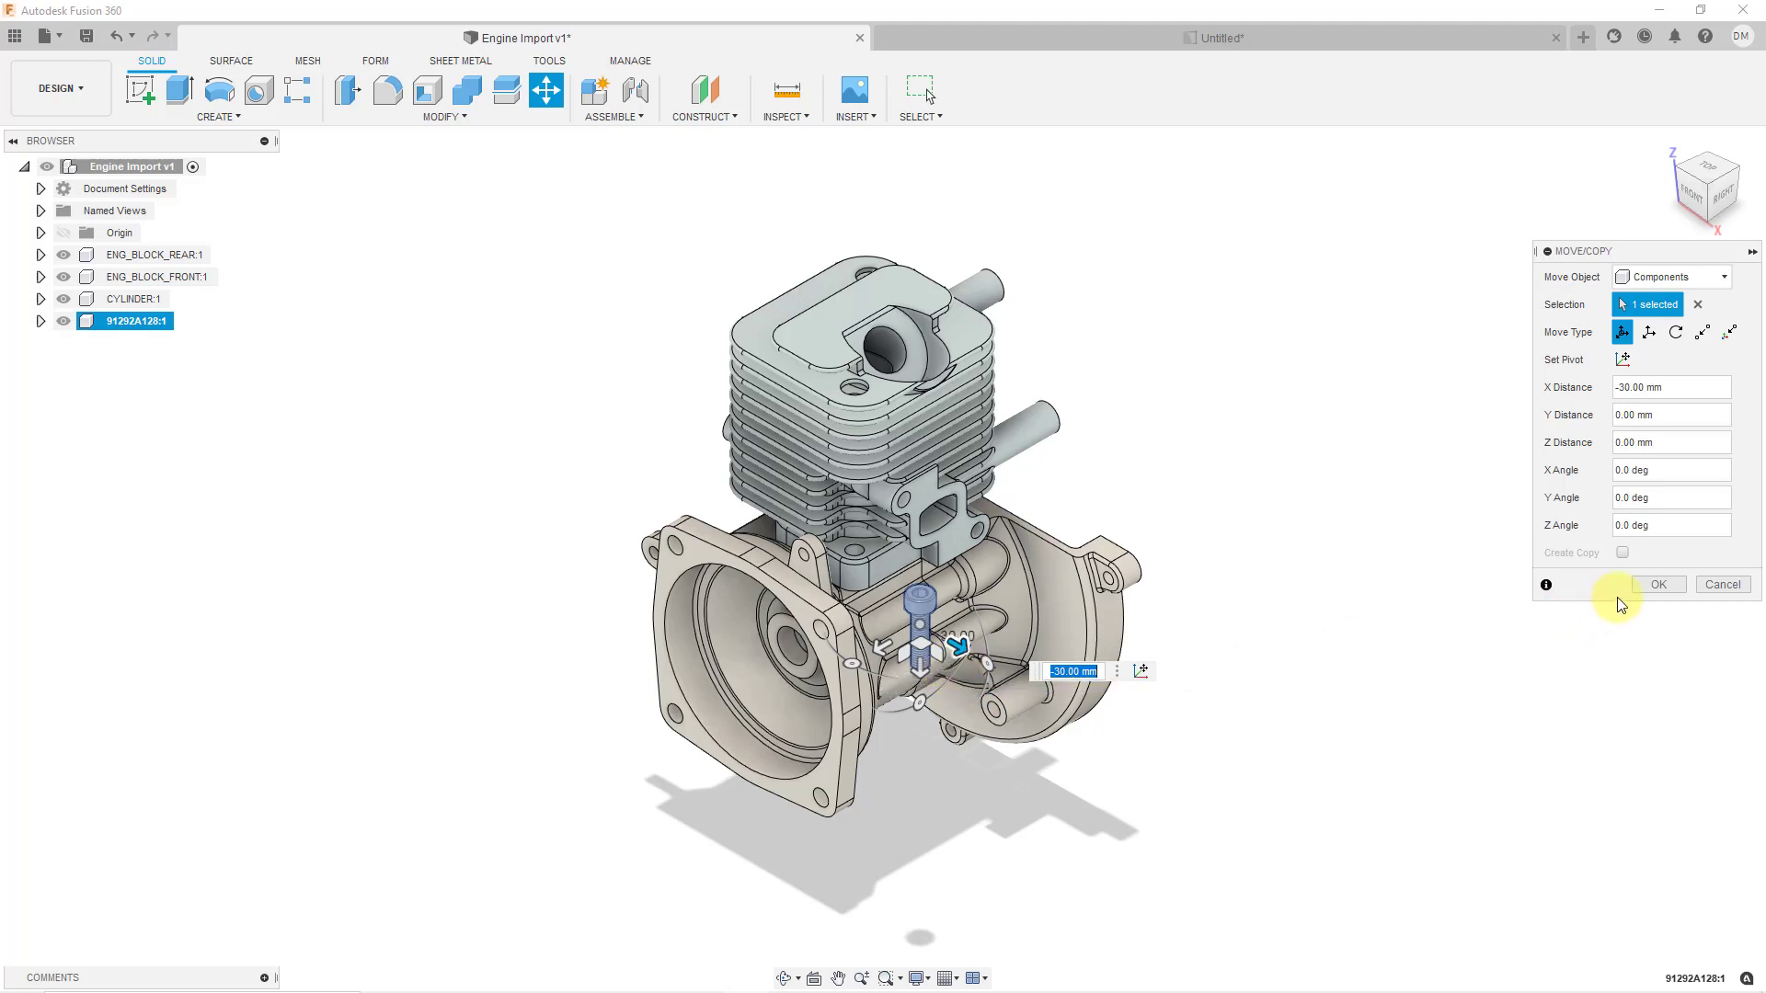
pyautogui.click(1652, 588)
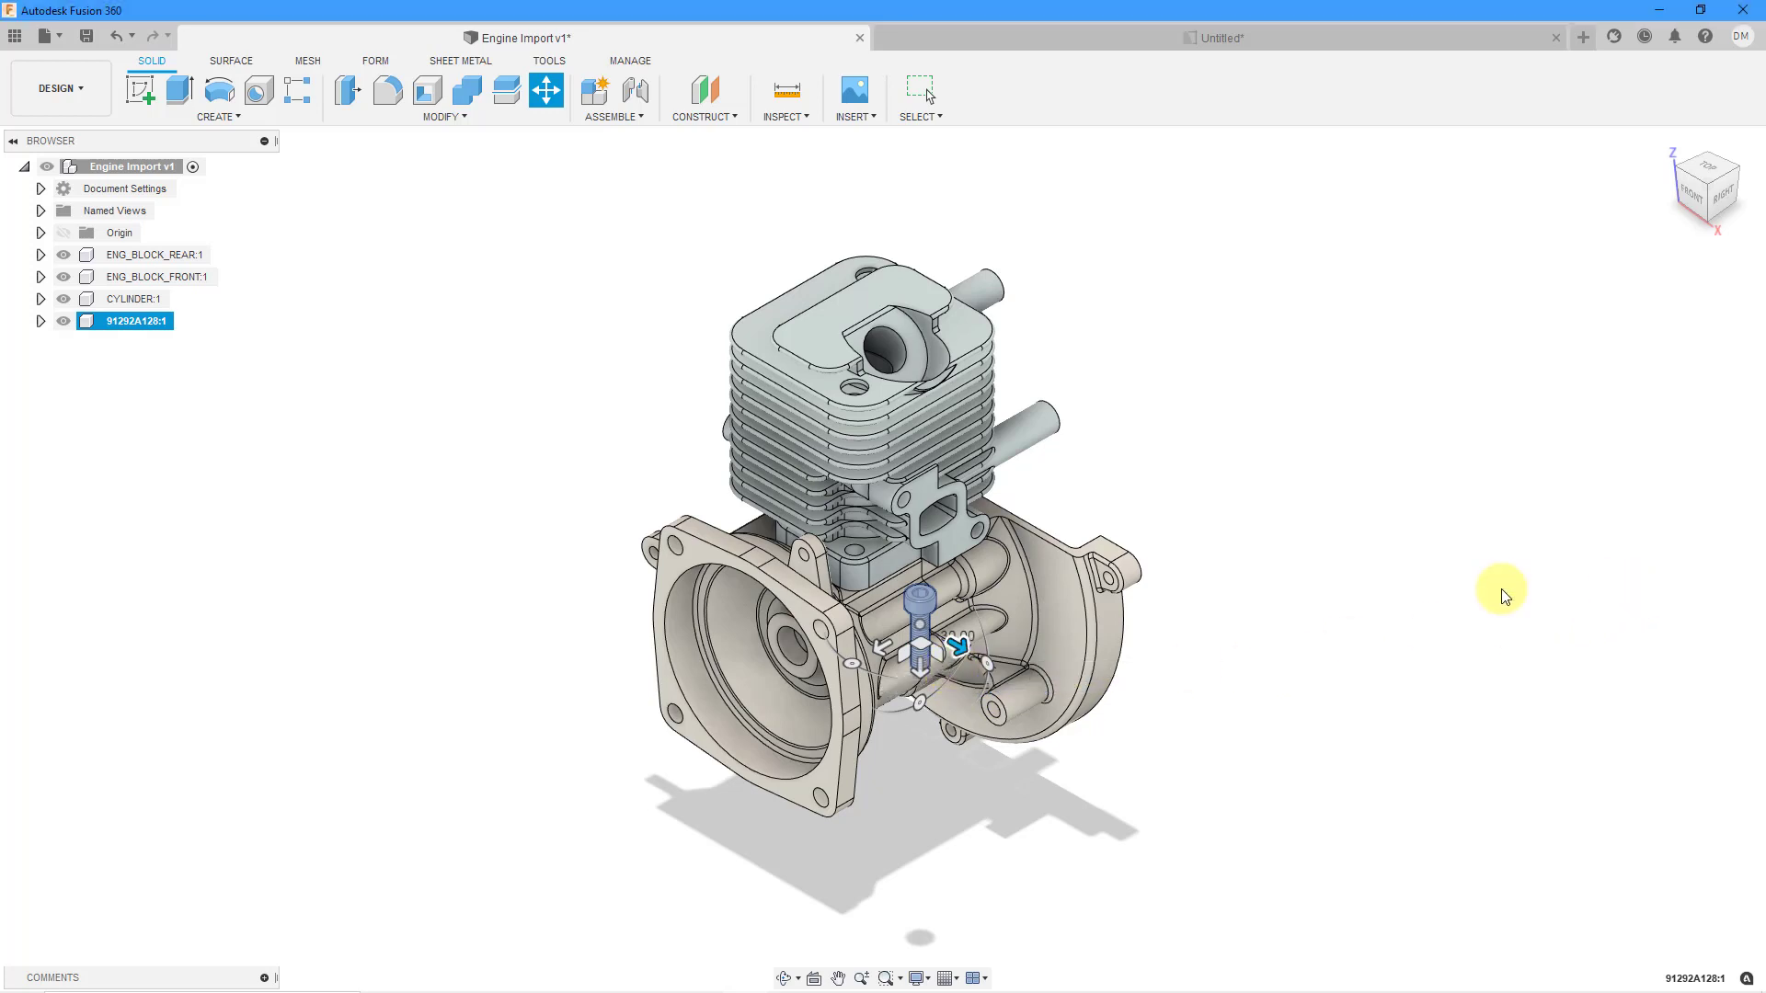
# Step: Zoom in on the upright screw beside the cylinder and show the ASSEMBLE tools list
pyautogui.press('Escape')
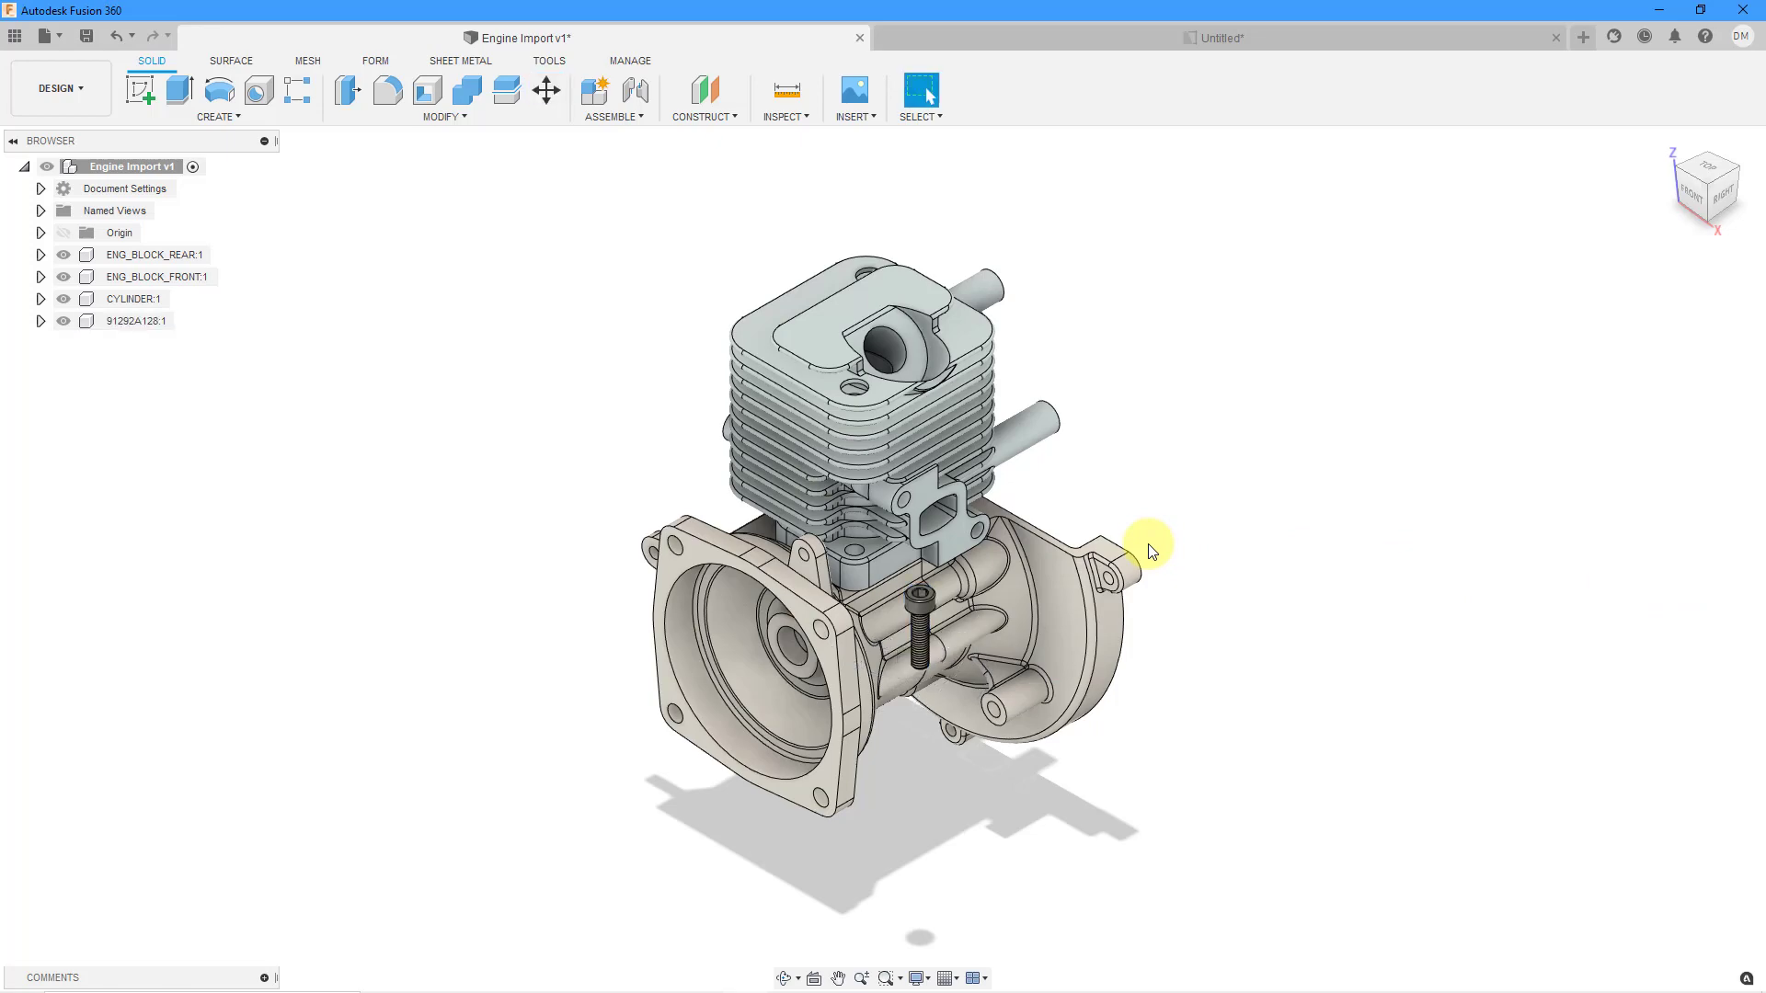
pyautogui.scroll(6, 914, 555)
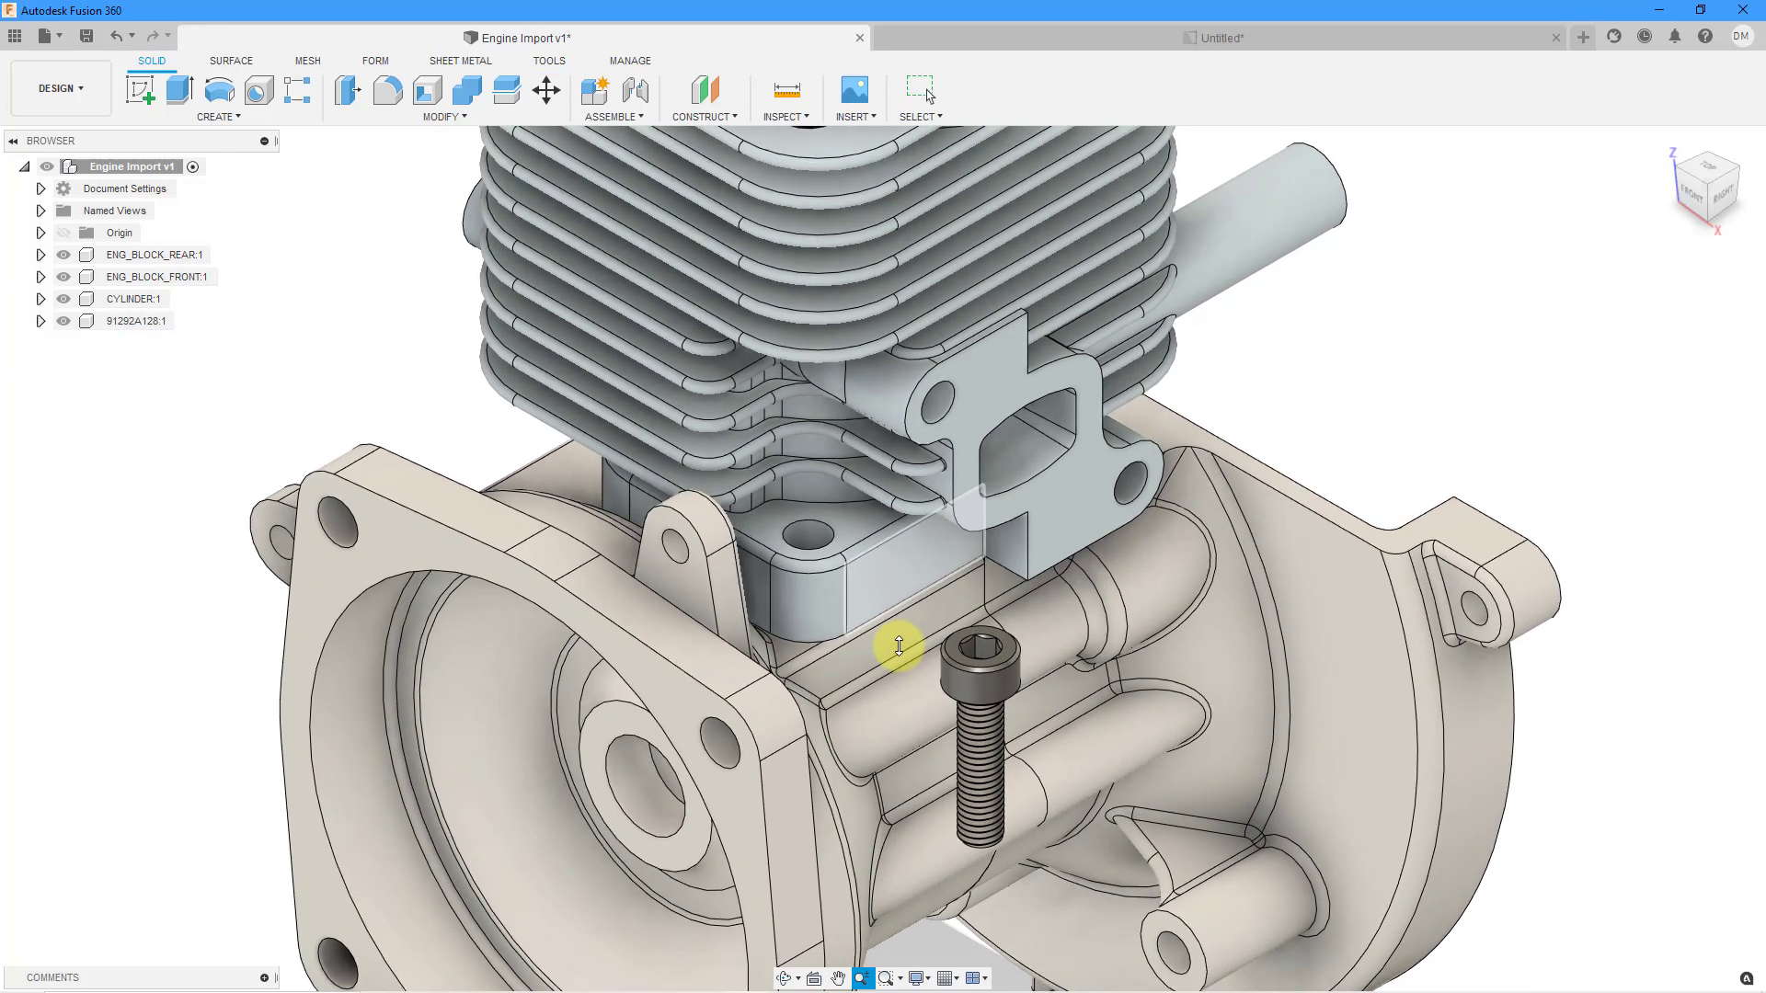
pyautogui.scroll(2, 897, 657)
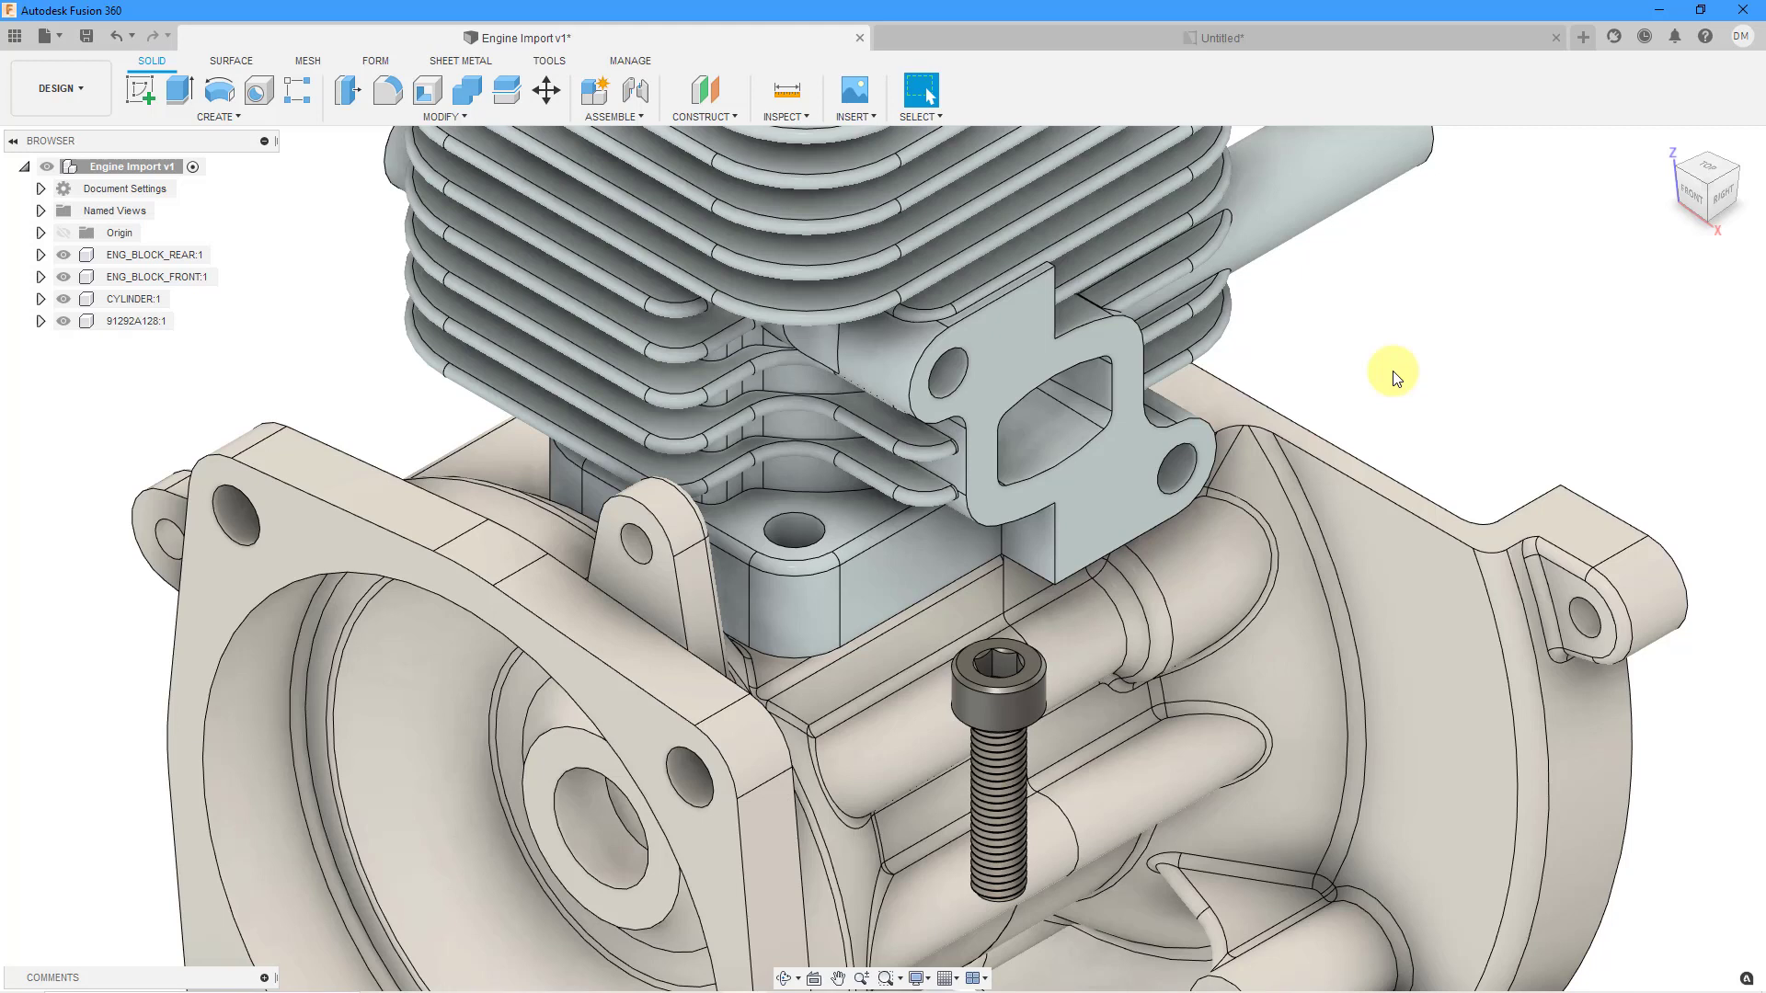
pyautogui.click(623, 120)
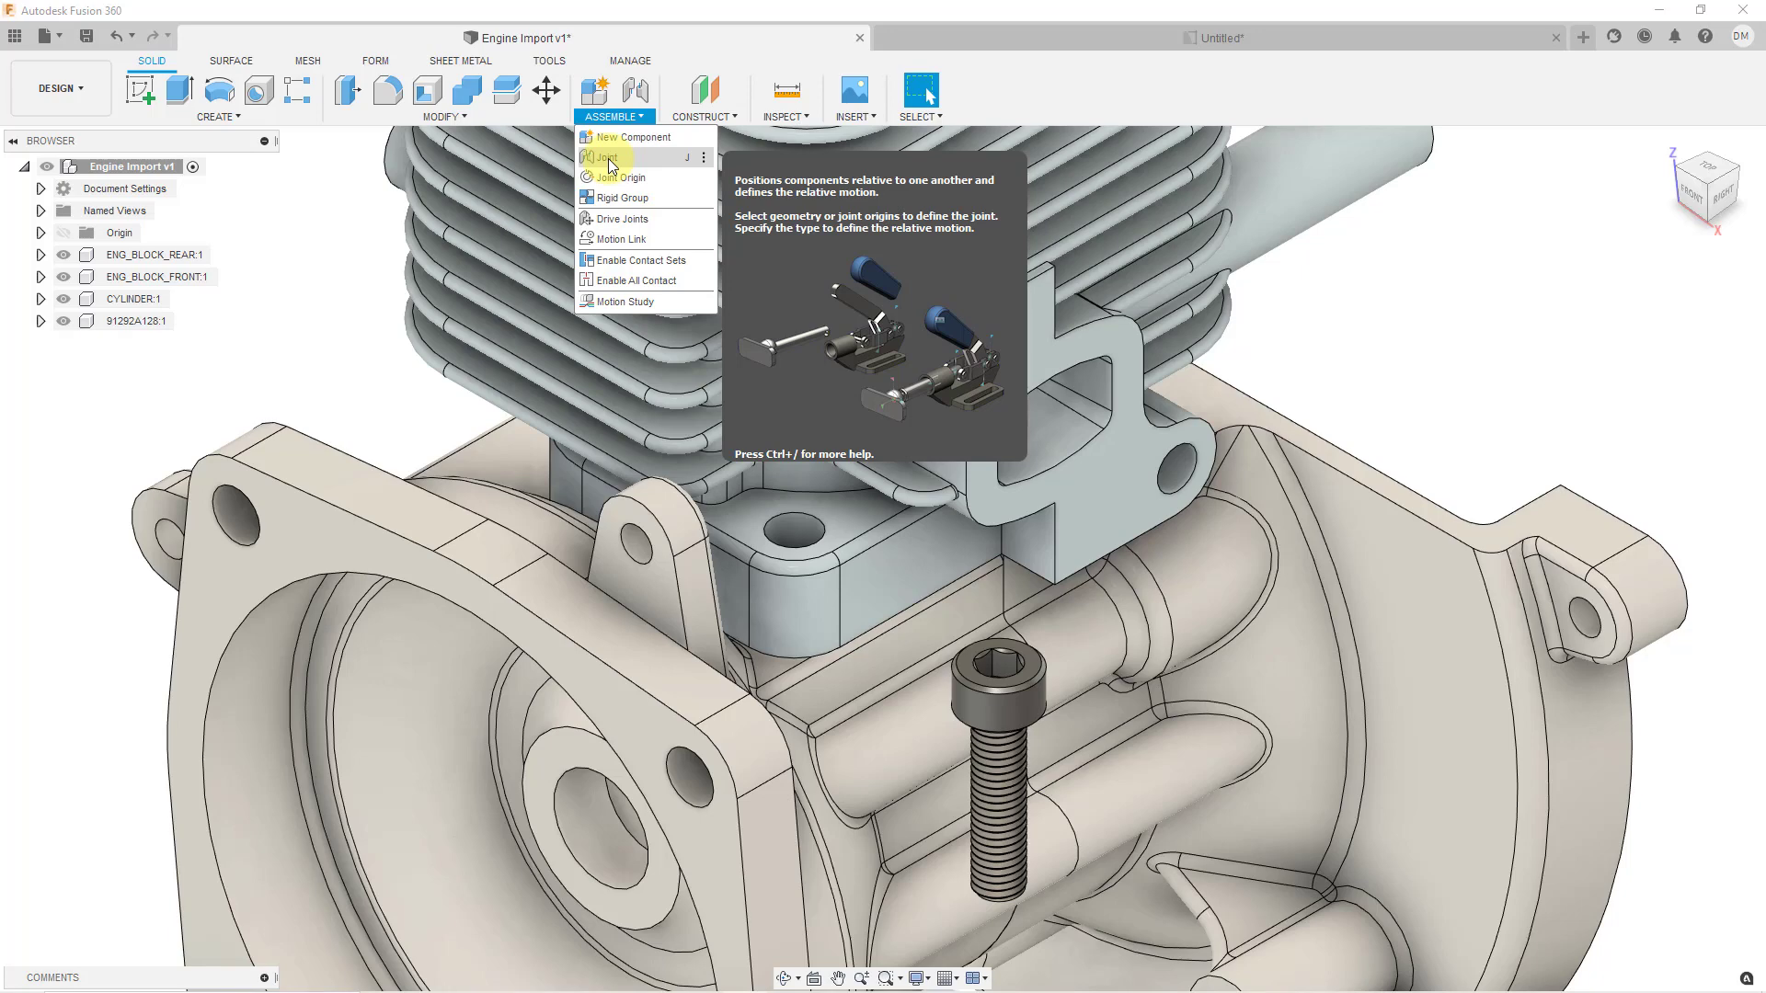
# Step: Create a rigid joint seating the screw in the cylinder's mounting flange hole
pyautogui.click(609, 158)
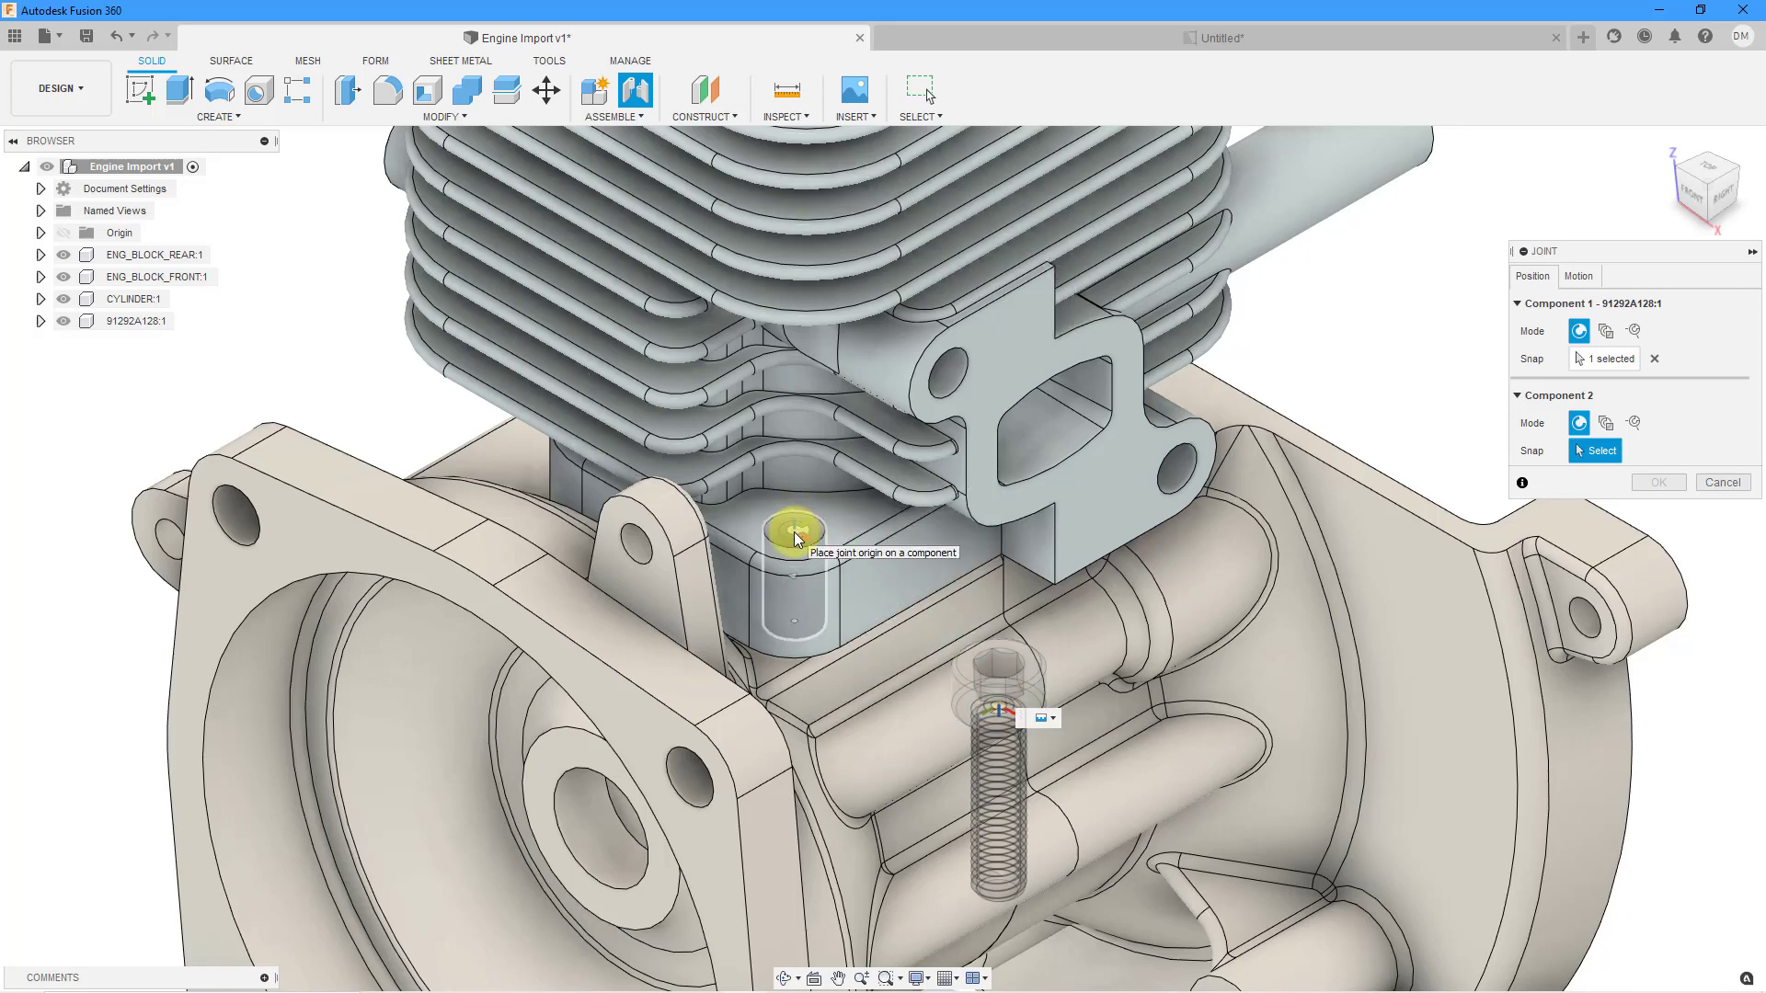
pyautogui.click(796, 536)
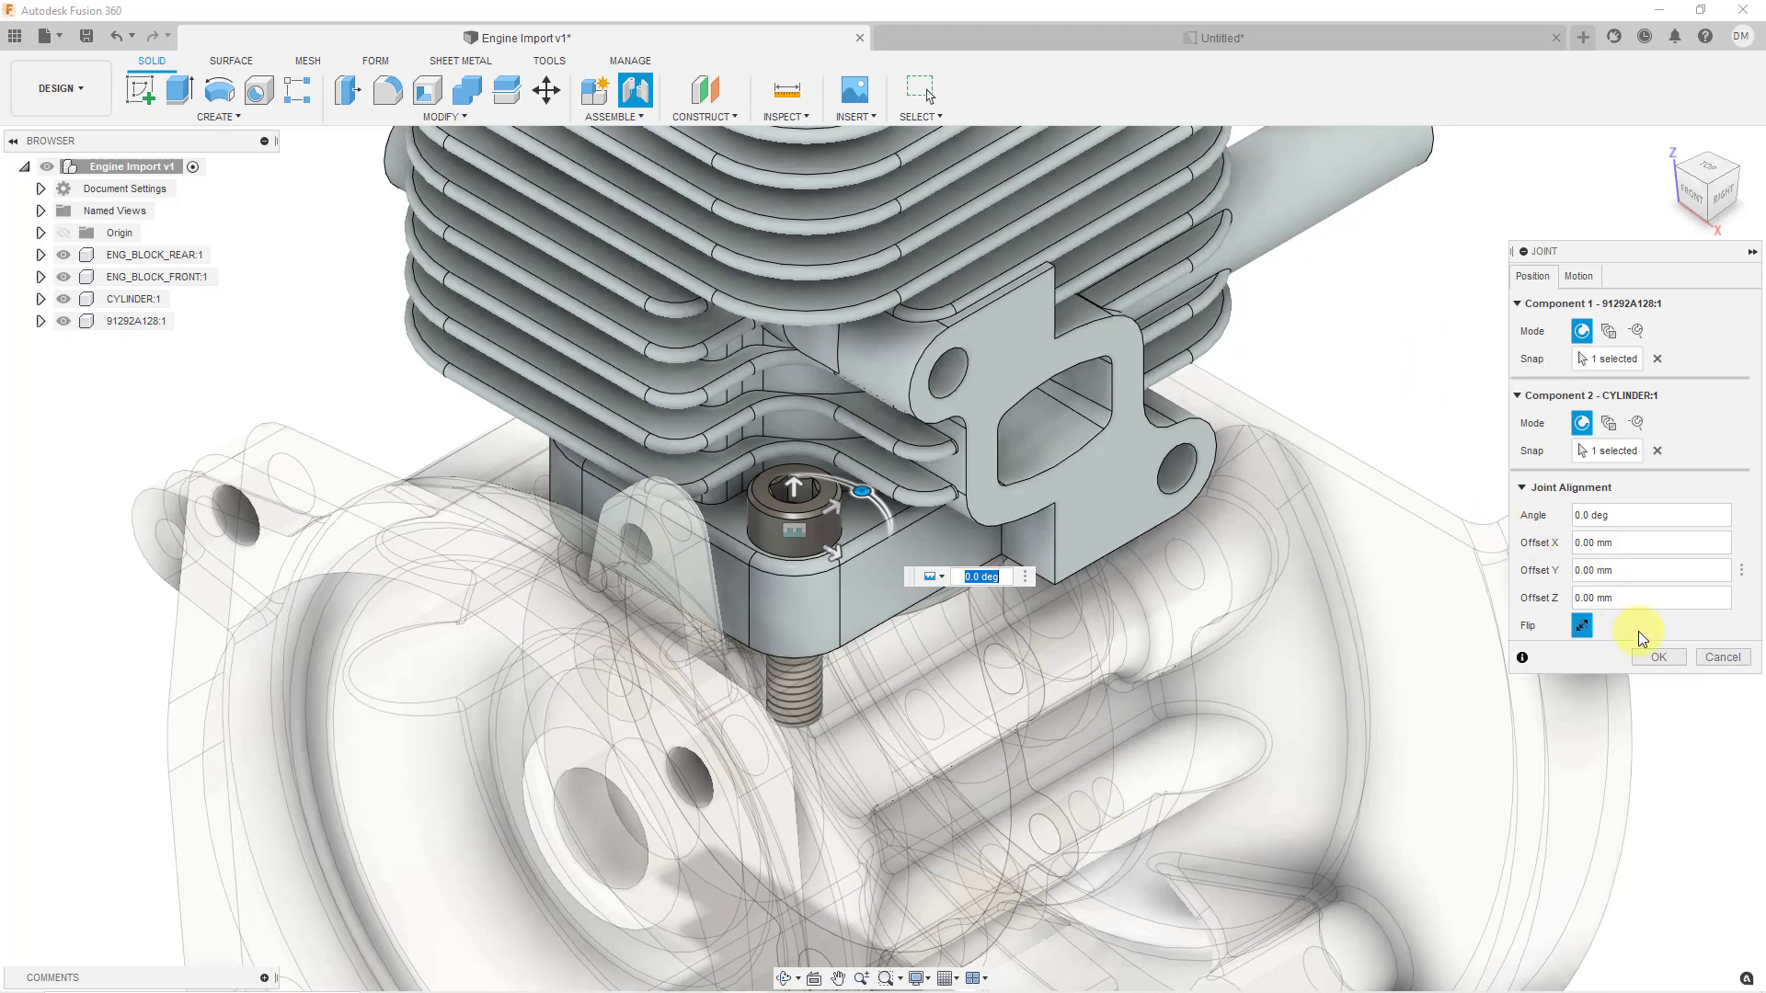
pyautogui.click(1656, 658)
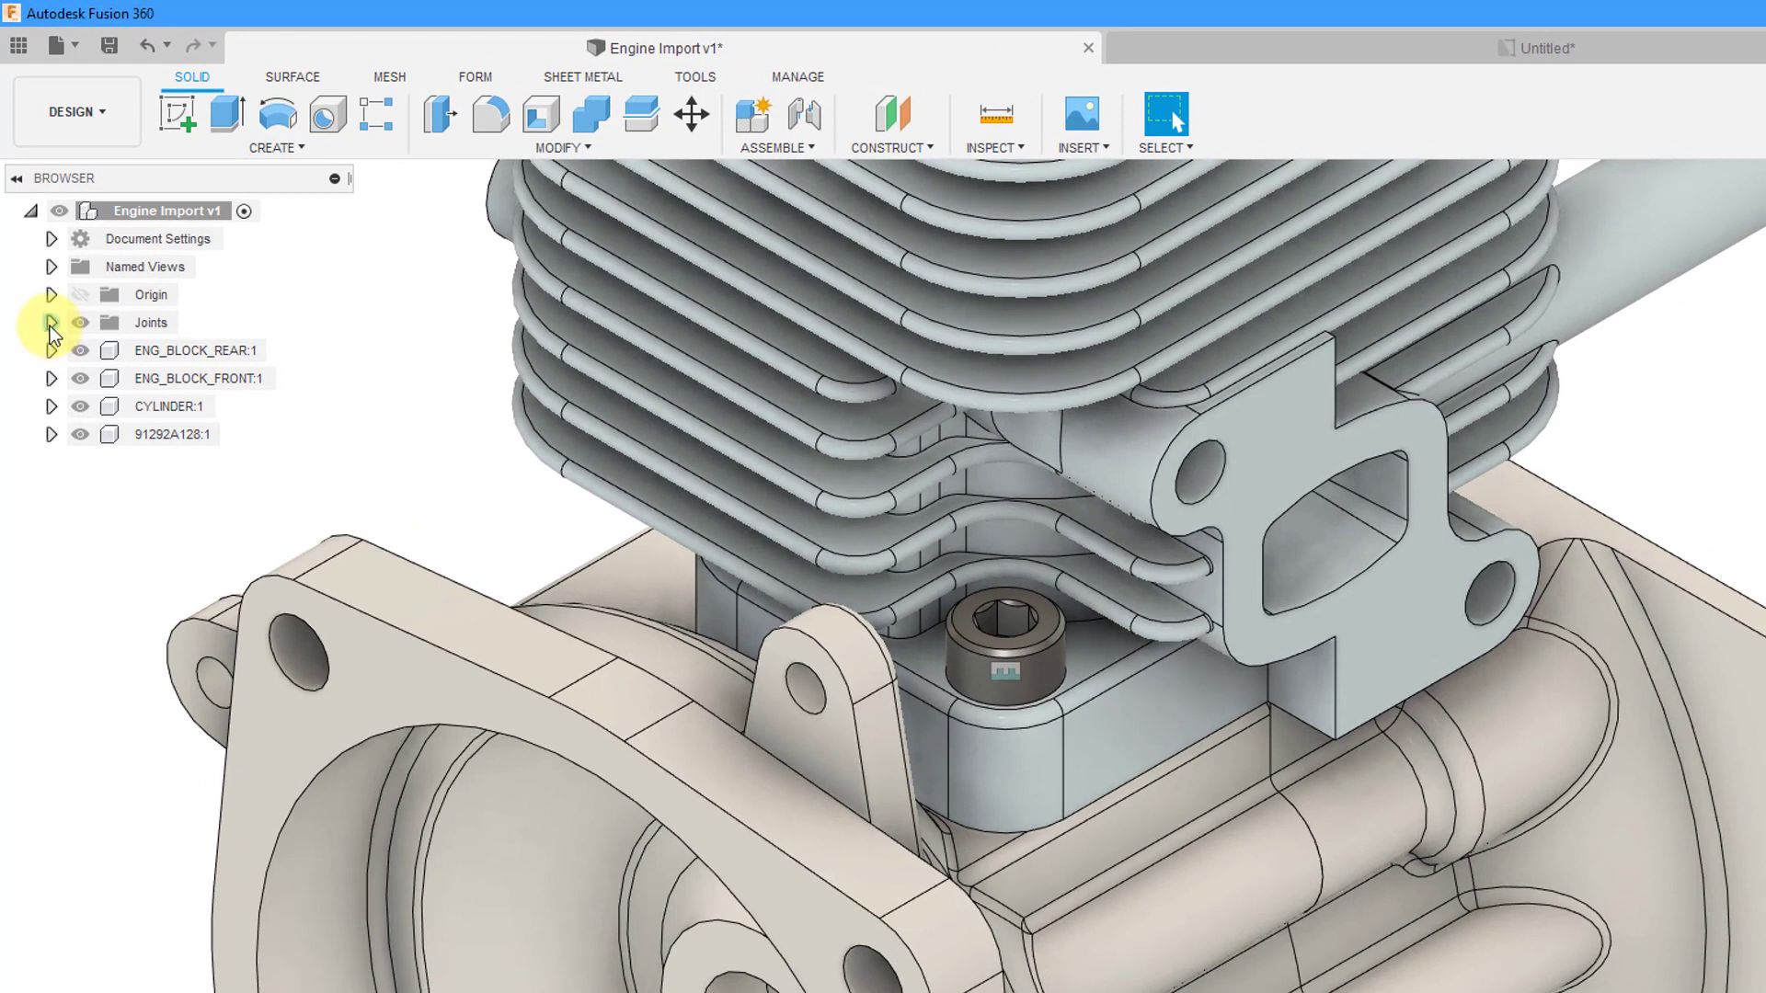
# Step: Hide the Rigid1 joint in the Browser's Joints folder
pyautogui.click(51, 323)
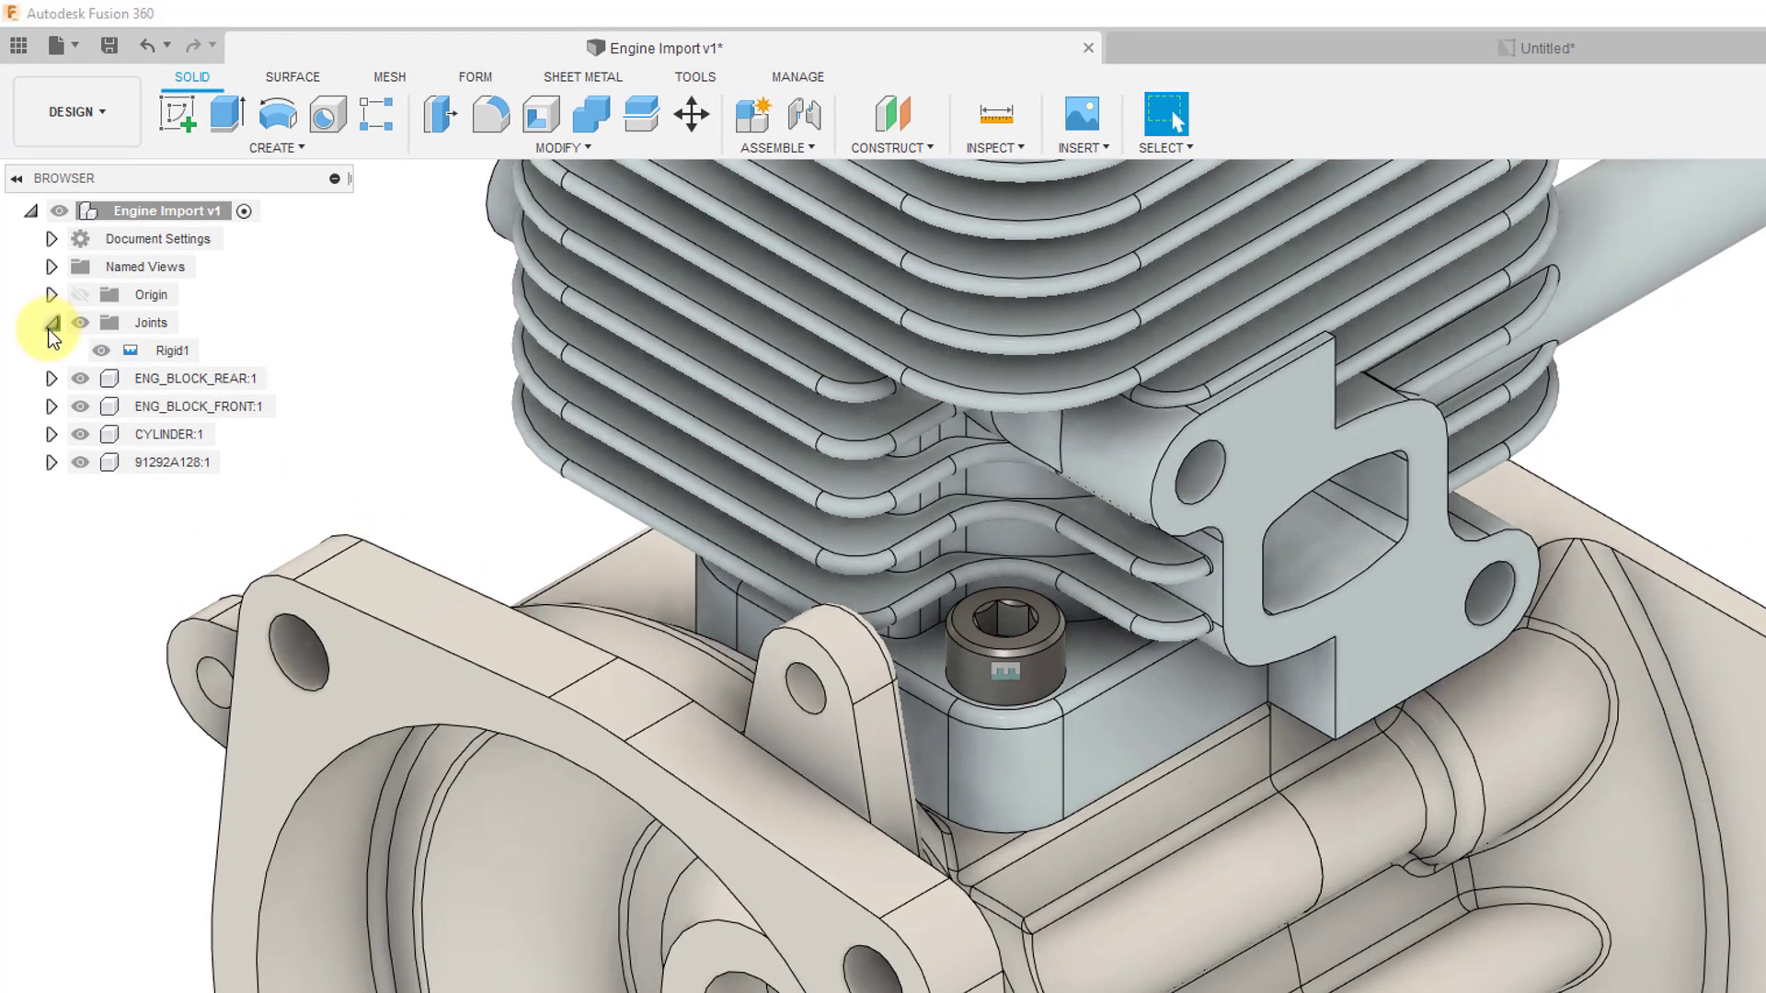
pyautogui.click(99, 358)
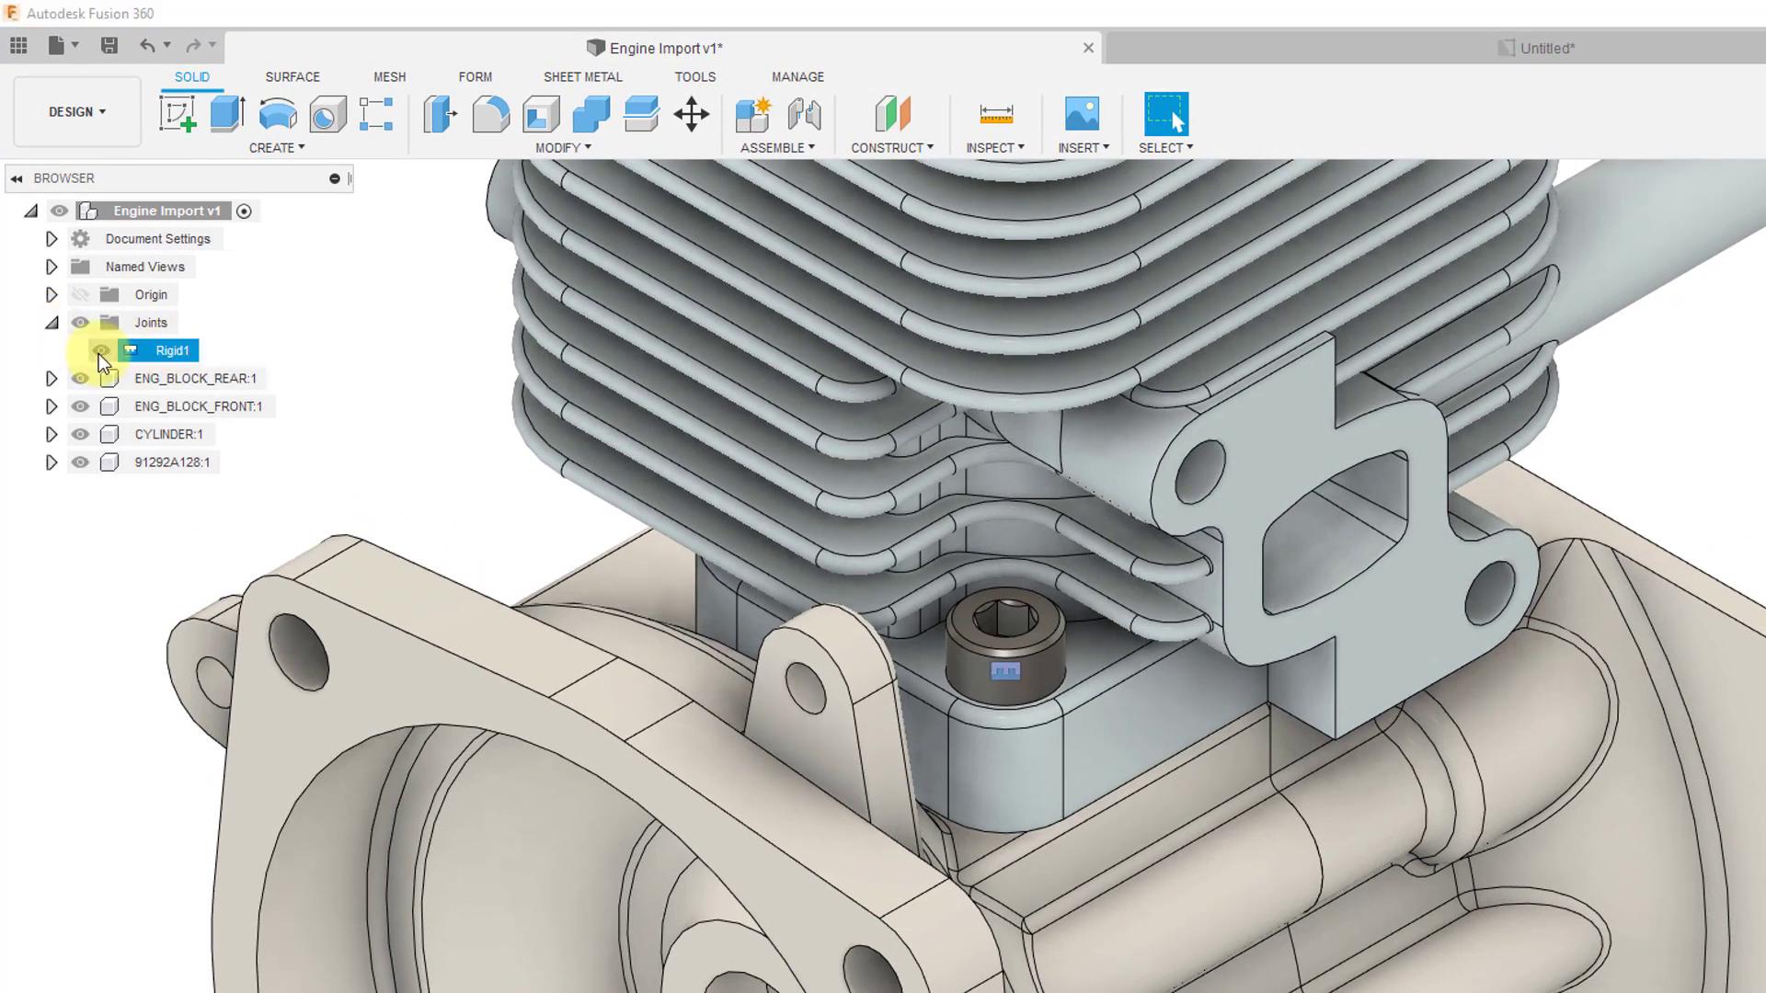
pyautogui.click(100, 352)
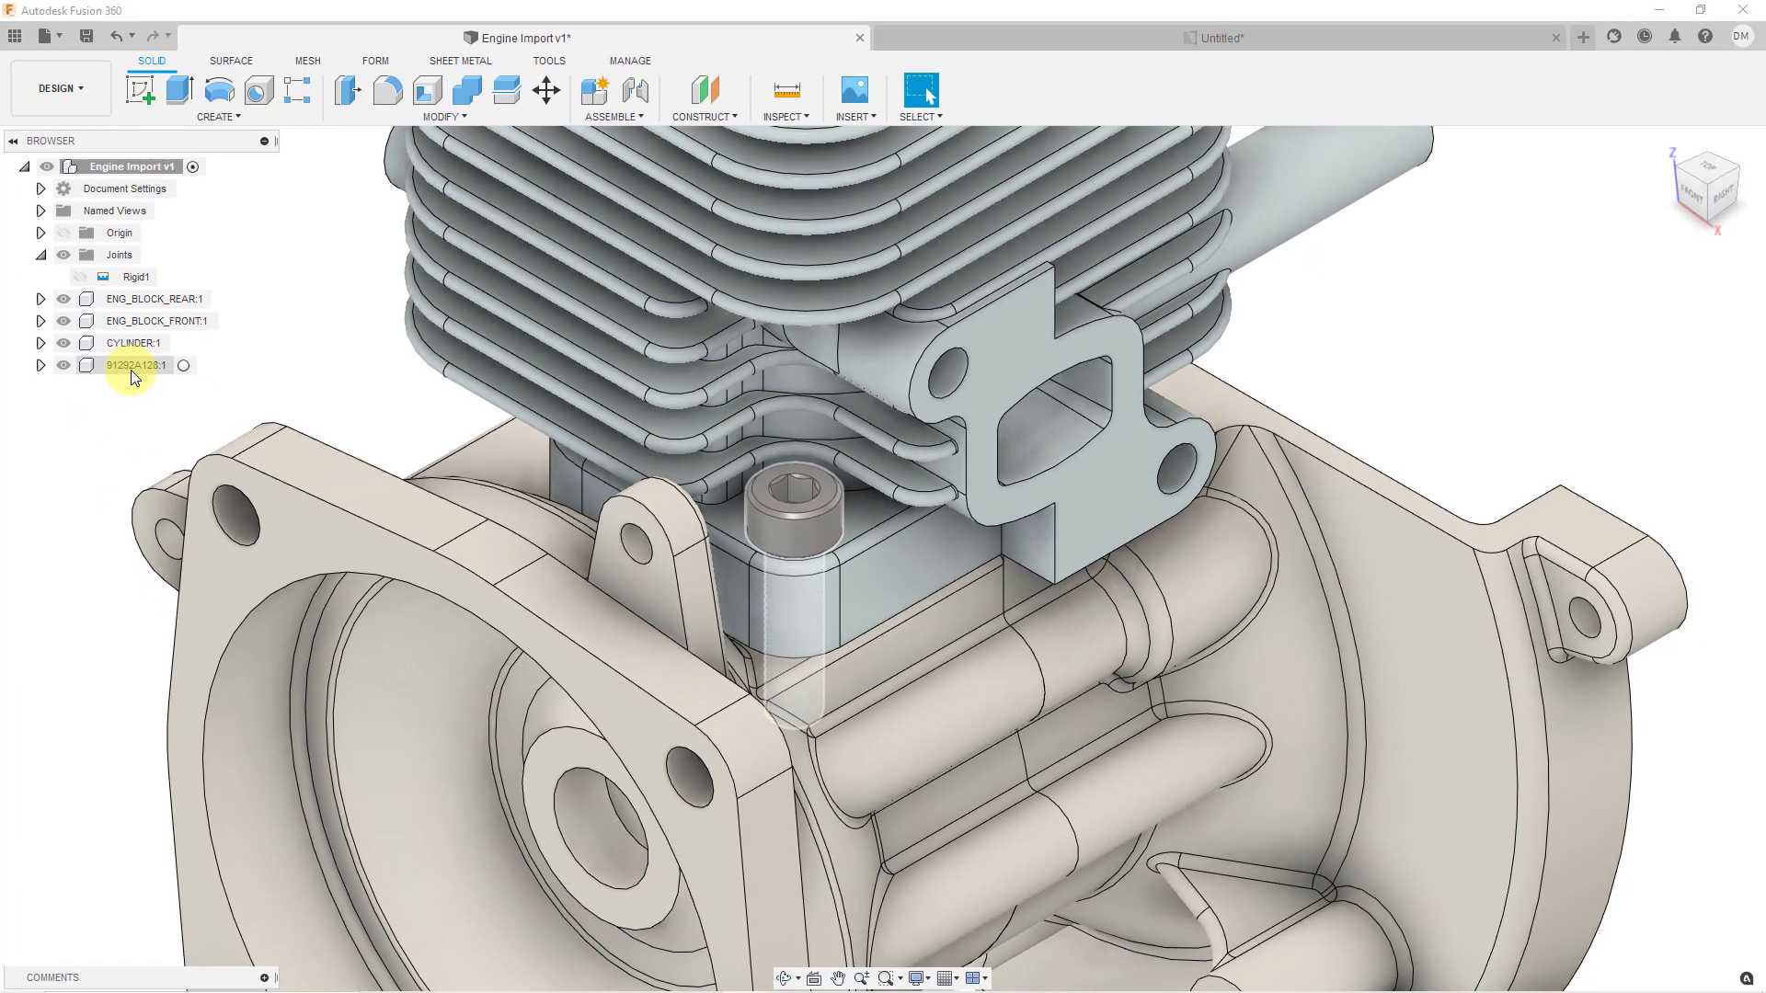
# Step: Isolate 91292A128:1, hiding the rear block, front block and cylinder
pyautogui.rightClick(131, 366)
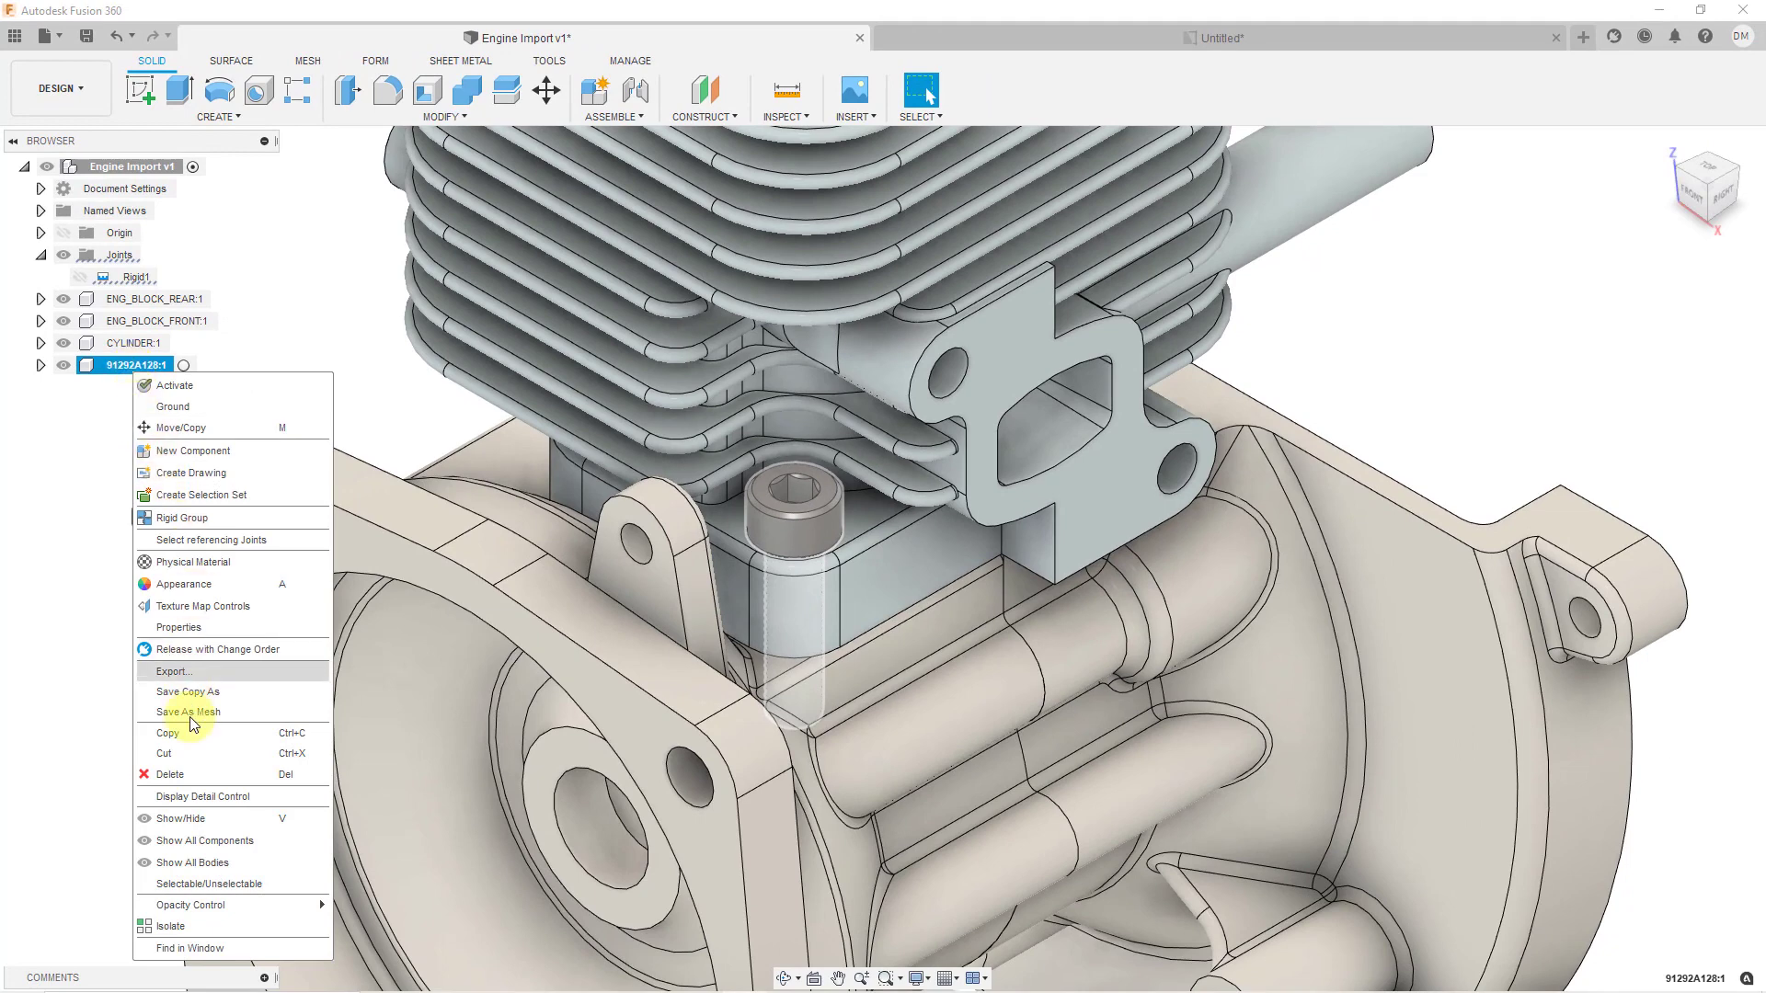
pyautogui.click(195, 927)
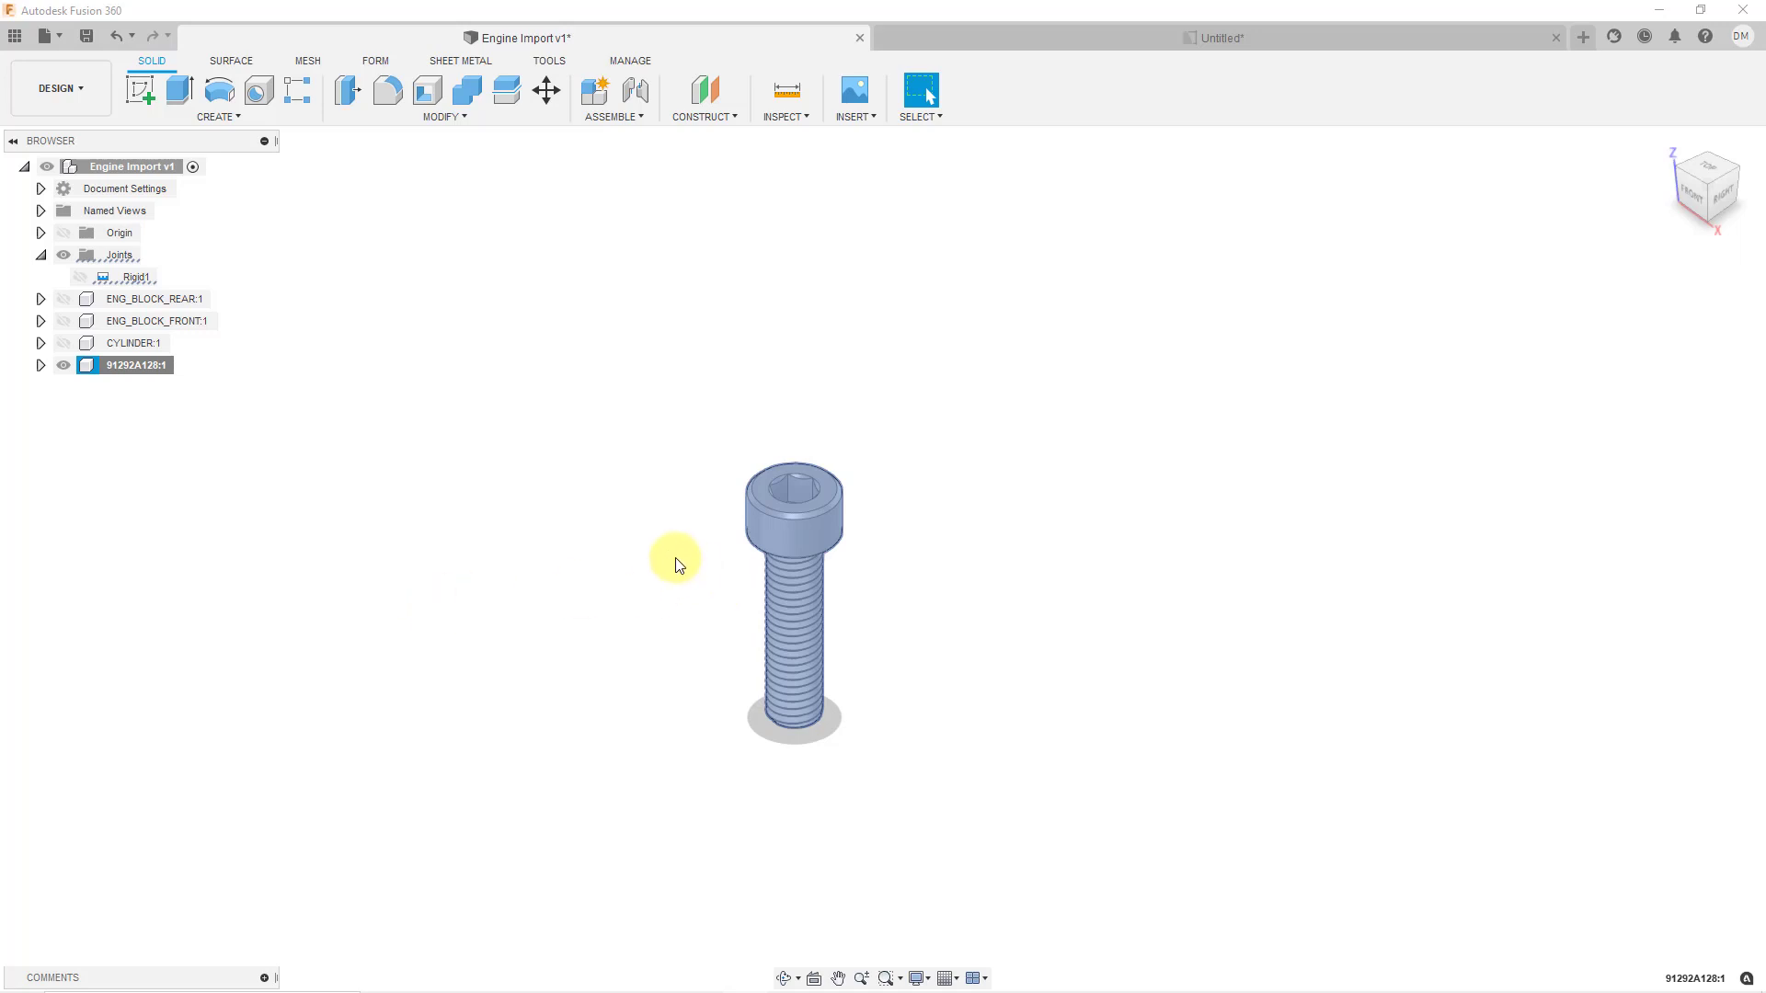
# Step: Pan, zoom and orbit to frame the screw's hex socket head and threads close up
pyautogui.moveTo(749, 541); pyautogui.dragTo(828, 561, button='middle')
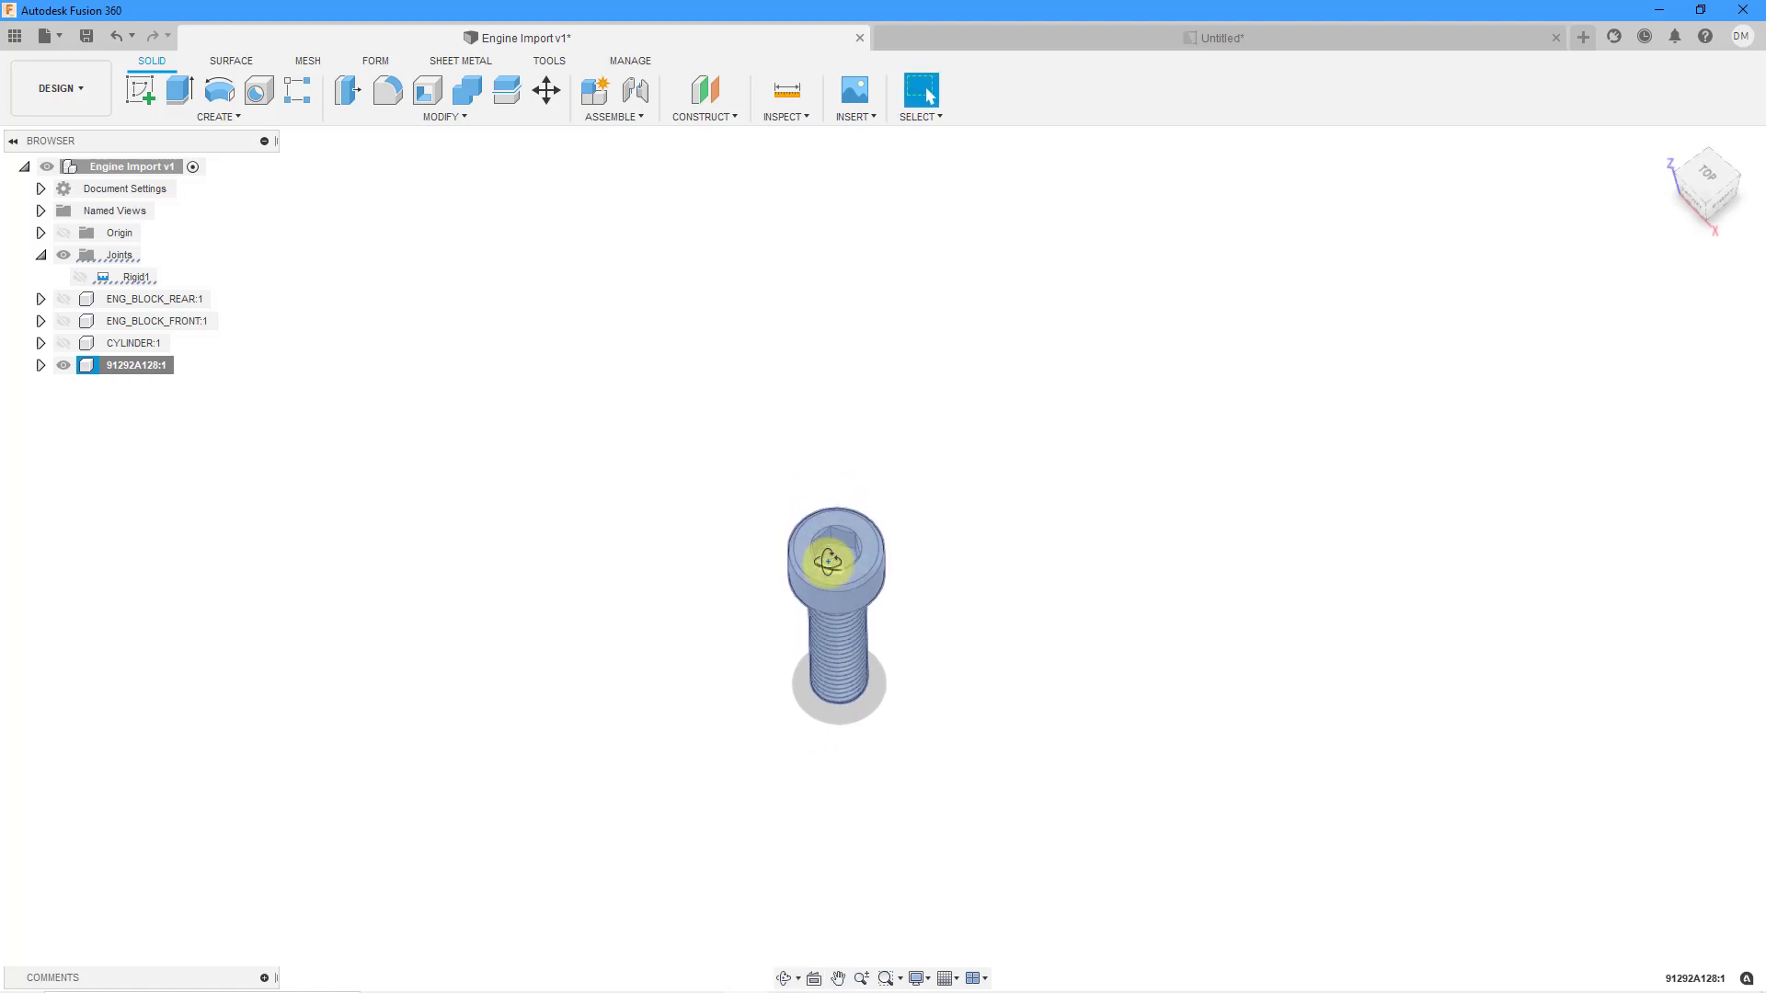
pyautogui.scroll(5, 827, 579)
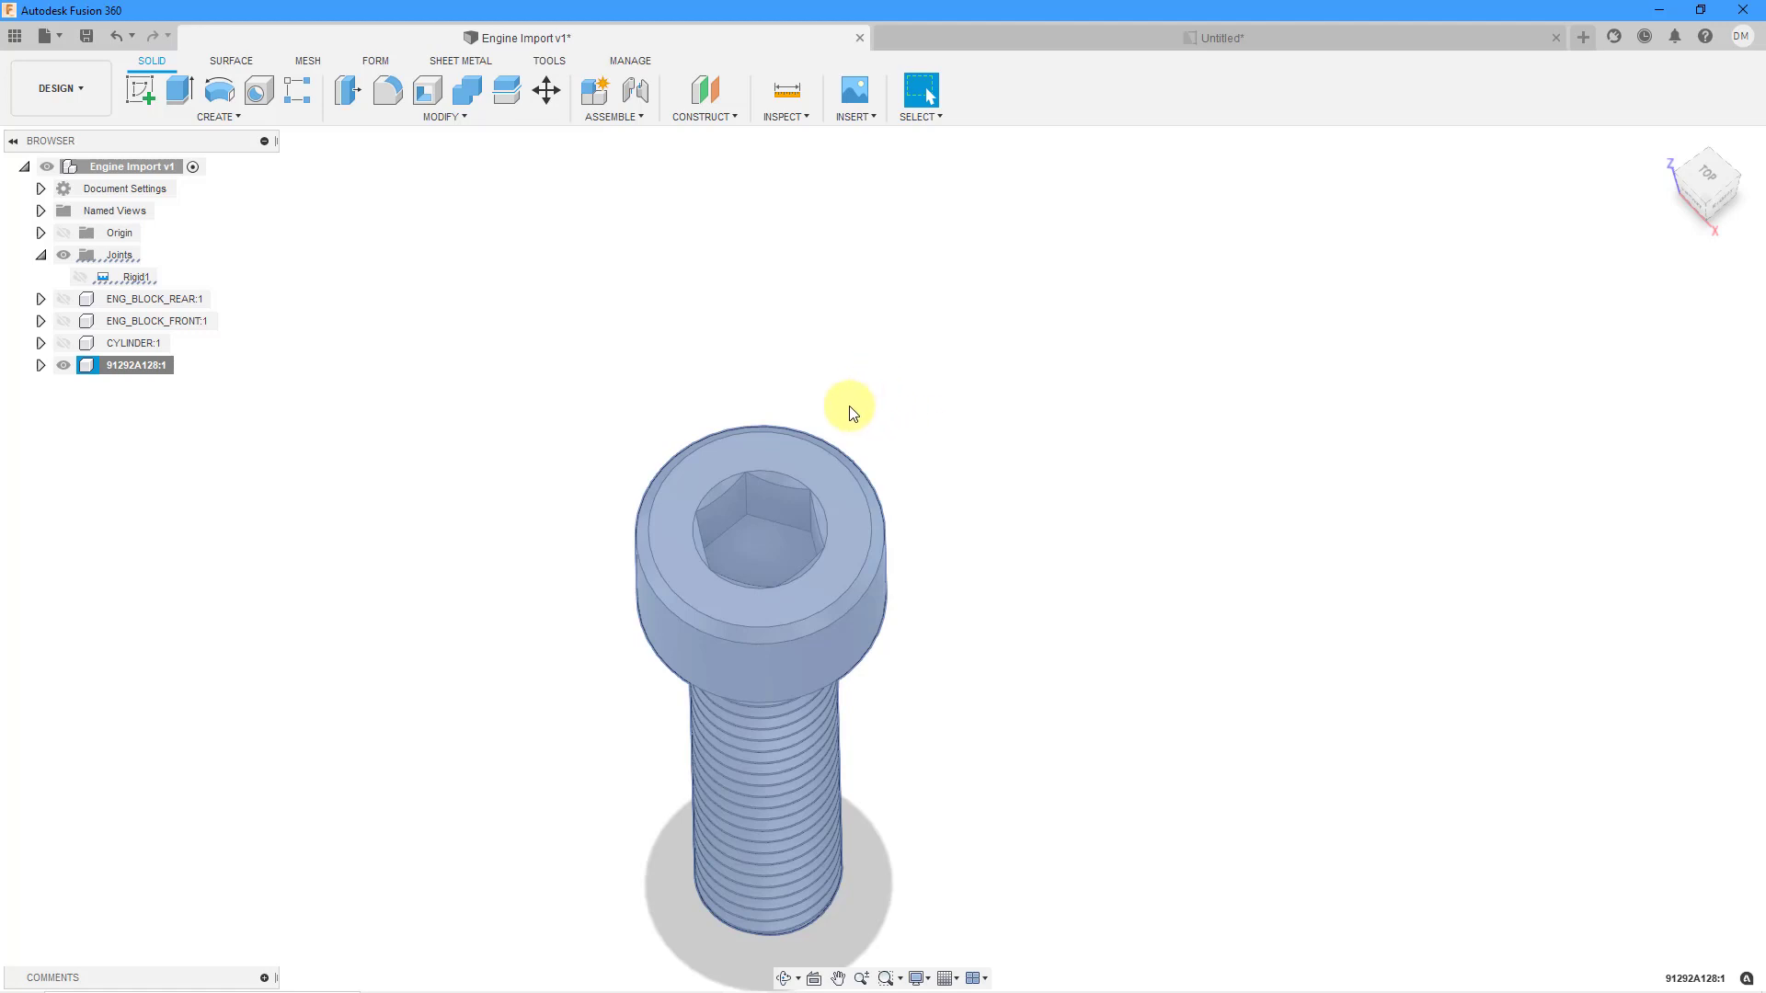
pyautogui.keyDown('shift'); pyautogui.moveTo(848, 406); pyautogui.dragTo(895, 359, button='middle'); pyautogui.keyUp('shift')
pyautogui.press('Escape')
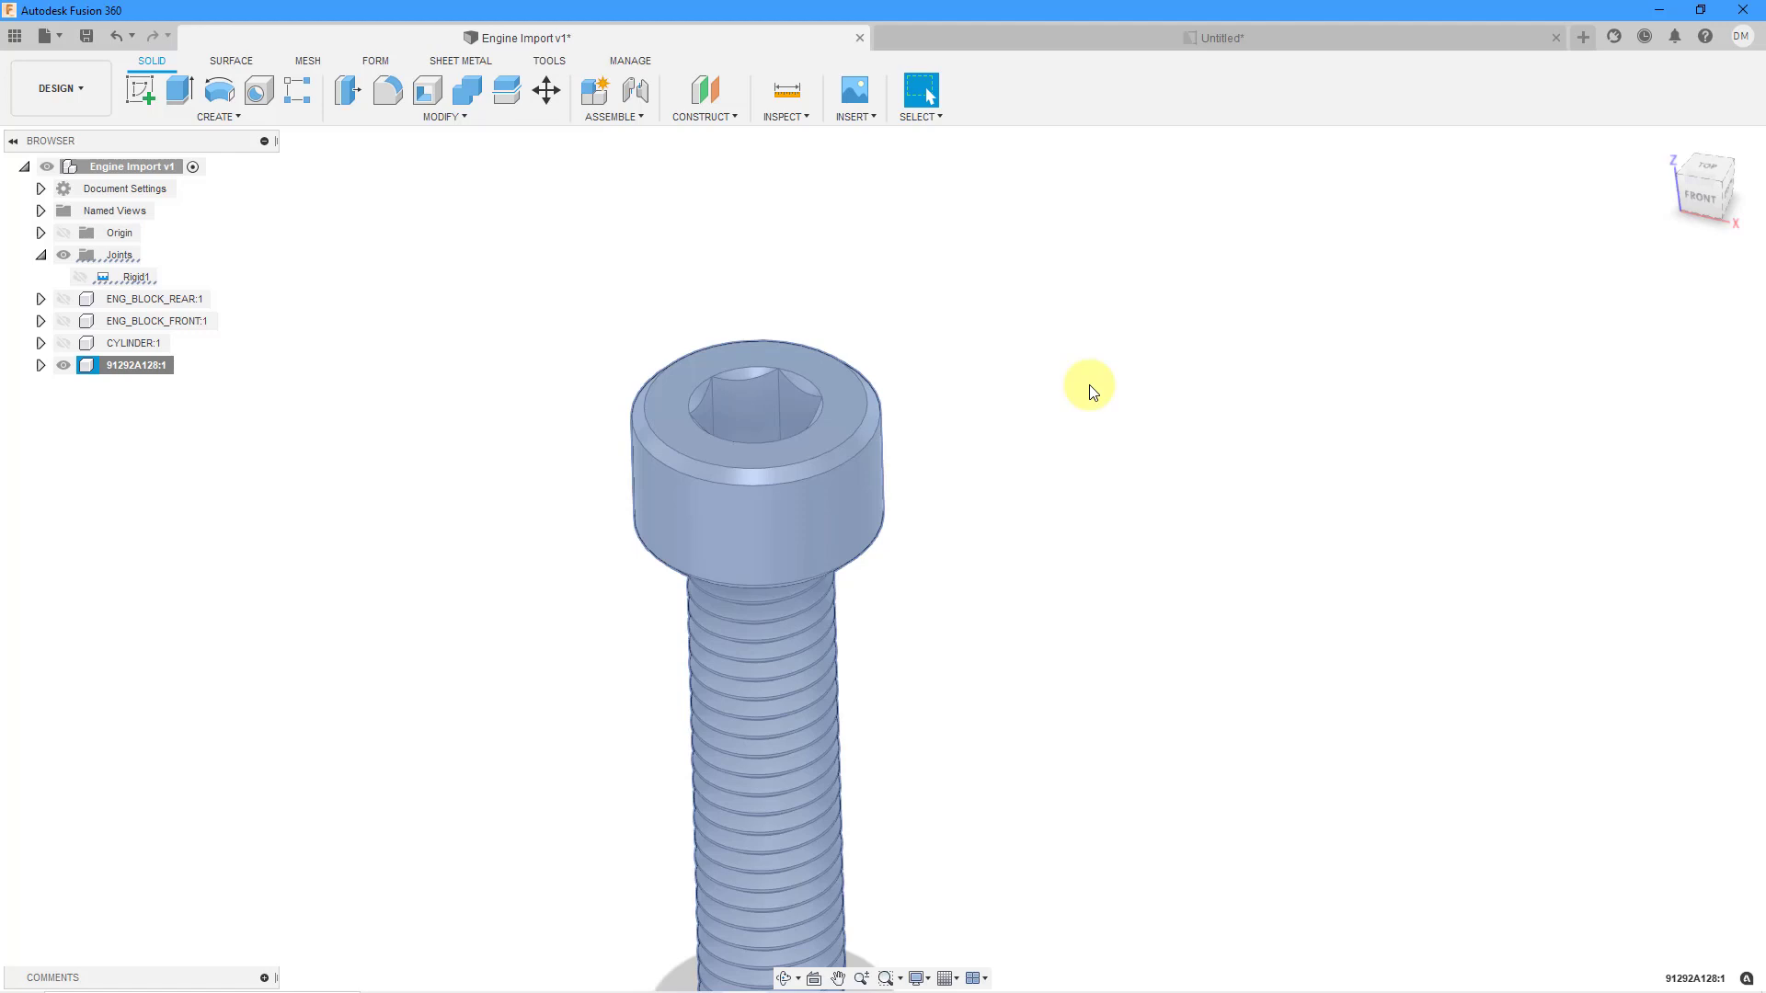
pyautogui.moveTo(911, 489); pyautogui.dragTo(1029, 345, button='middle')
pyautogui.press('Escape')
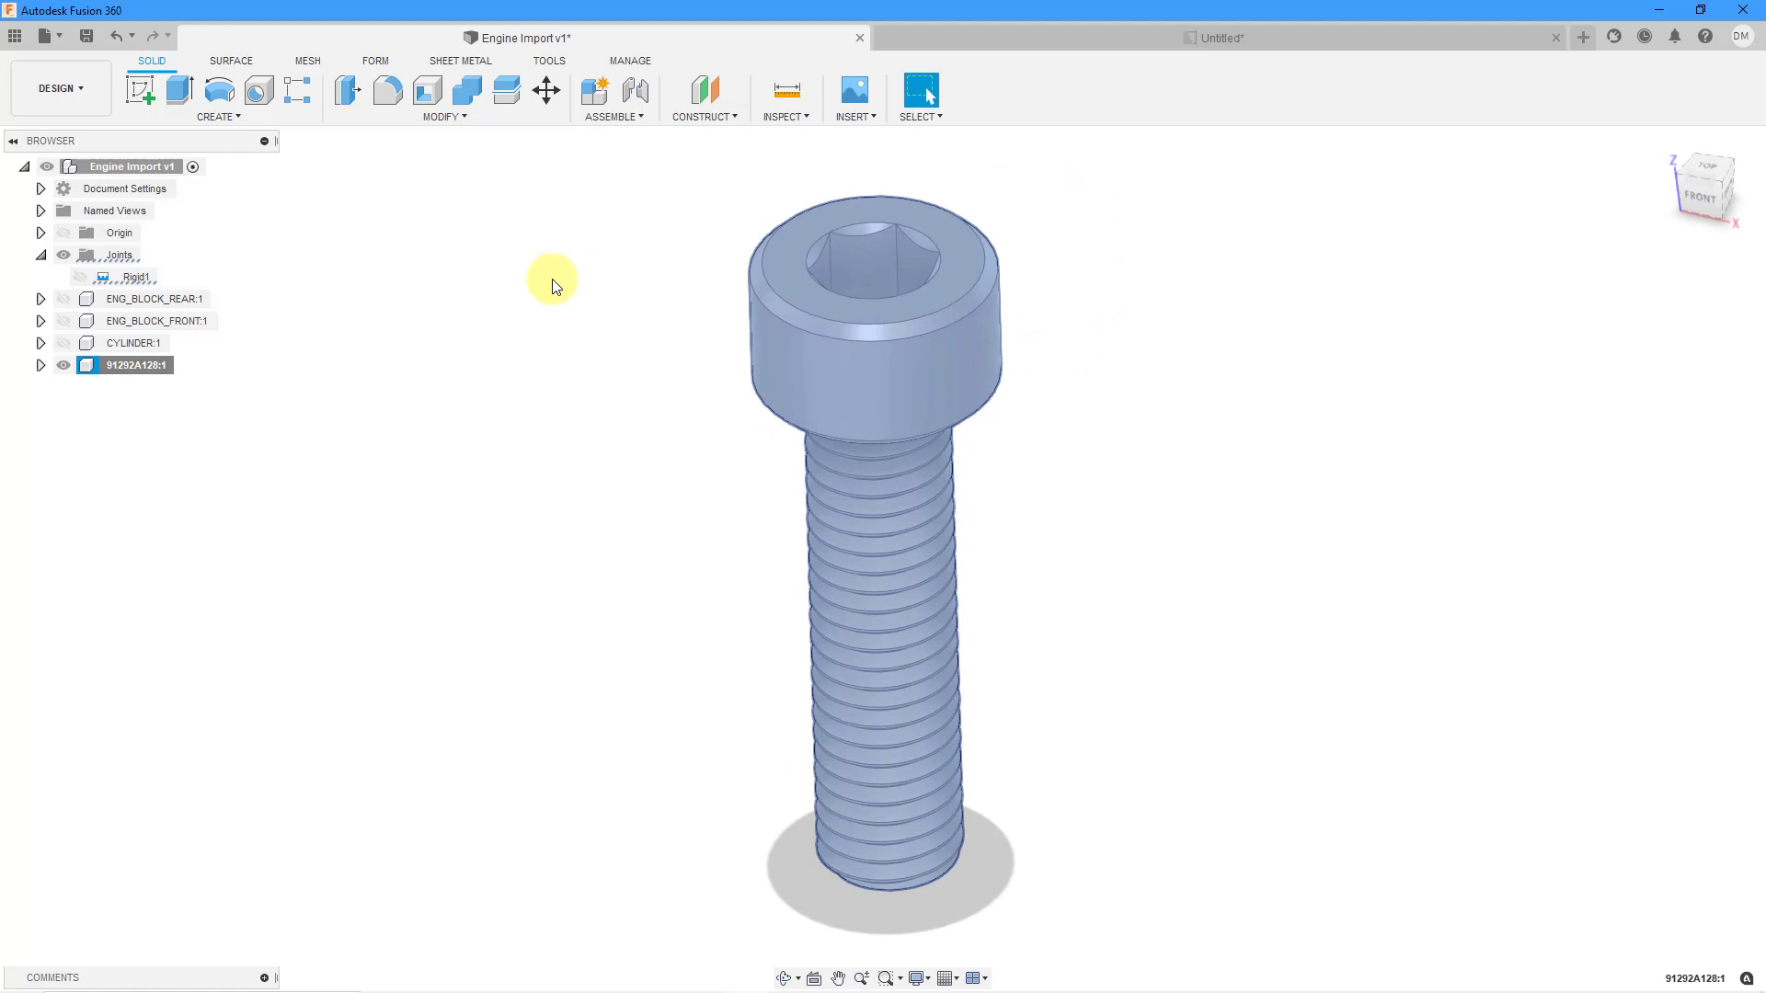